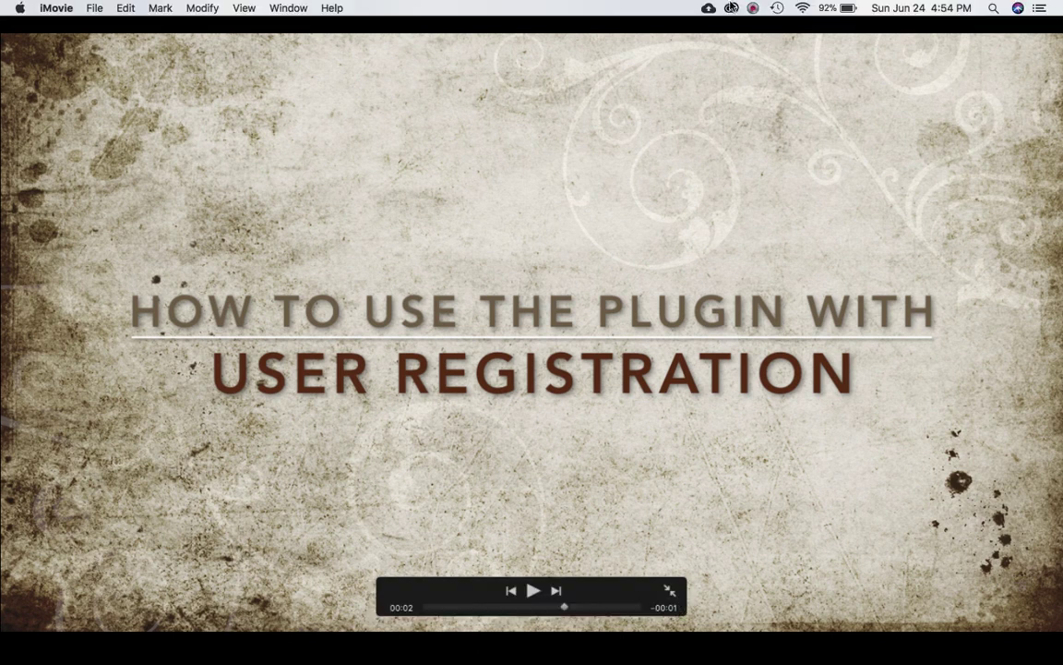
Step: Copy the Default form's shortcode [user_registration_form id="117"] from the User Registration forms list
{"action": "left_click", "coordinate": [754, 8]}
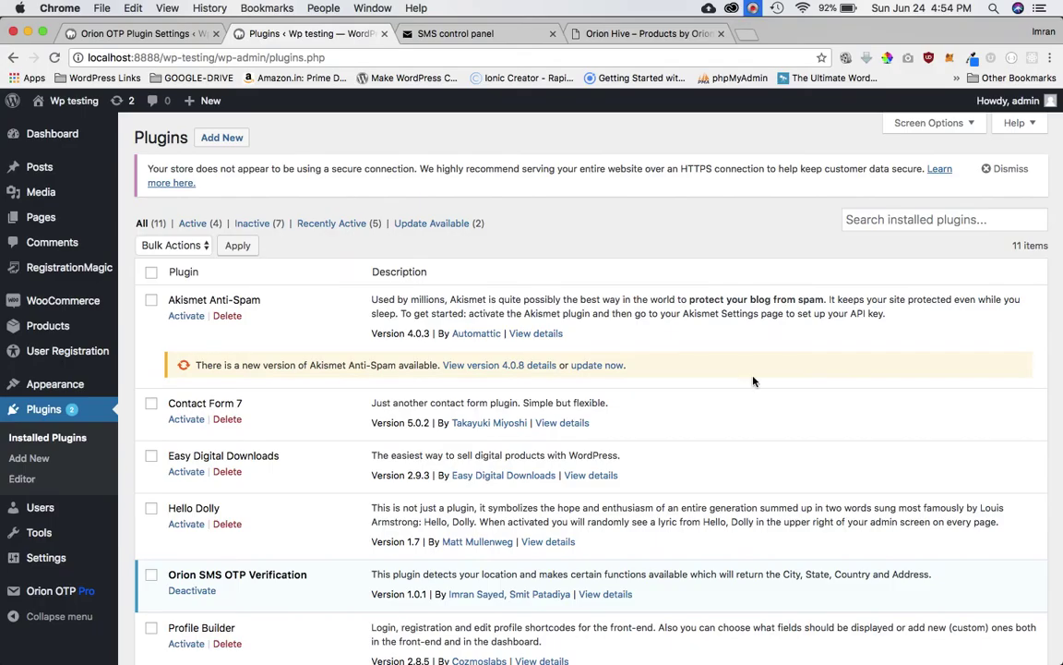
{"action": "scroll", "coordinate": [753, 379], "scroll_direction": "down", "scroll_amount": 5}
{"action": "scroll", "coordinate": [753, 380], "scroll_direction": "down", "scroll_amount": 1}
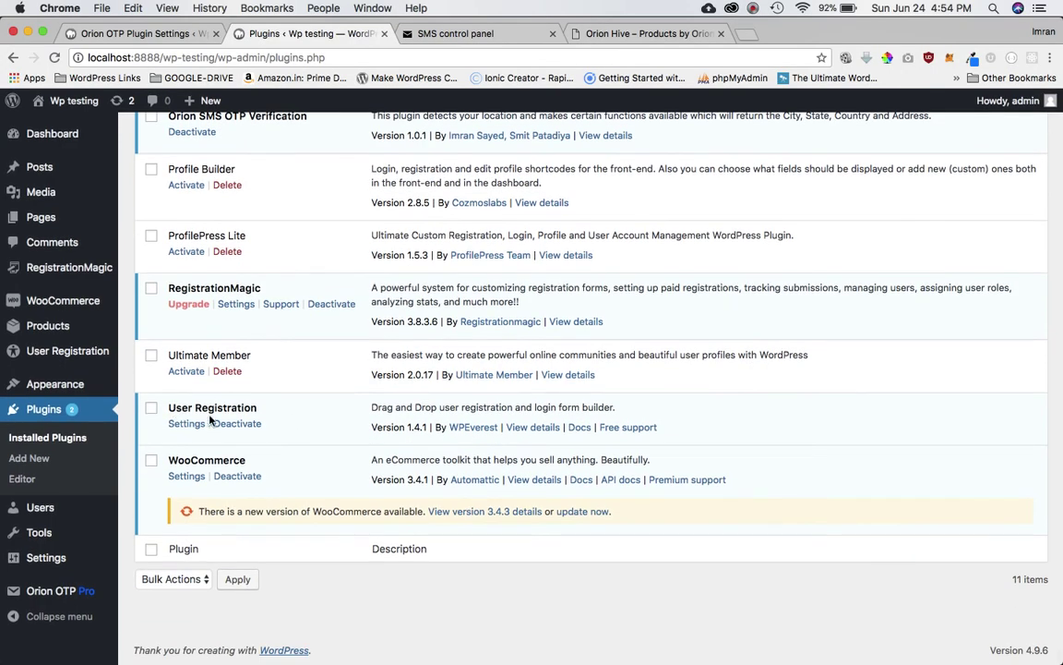
{"action": "triple_click", "coordinate": [240, 407]}
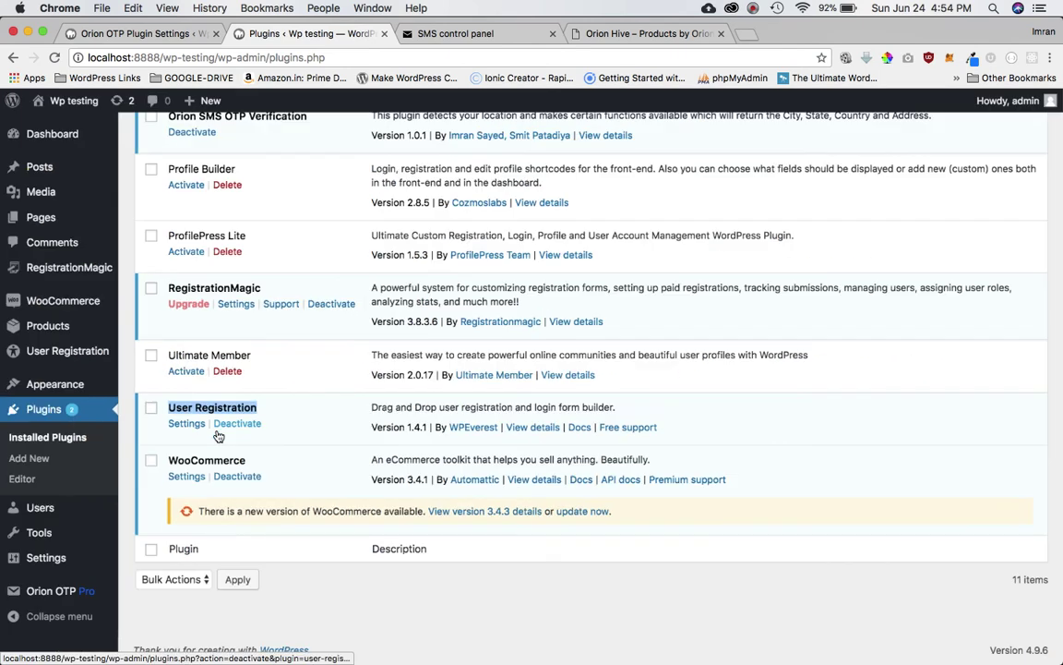
{"action": "mouse_move", "coordinate": [65, 508]}
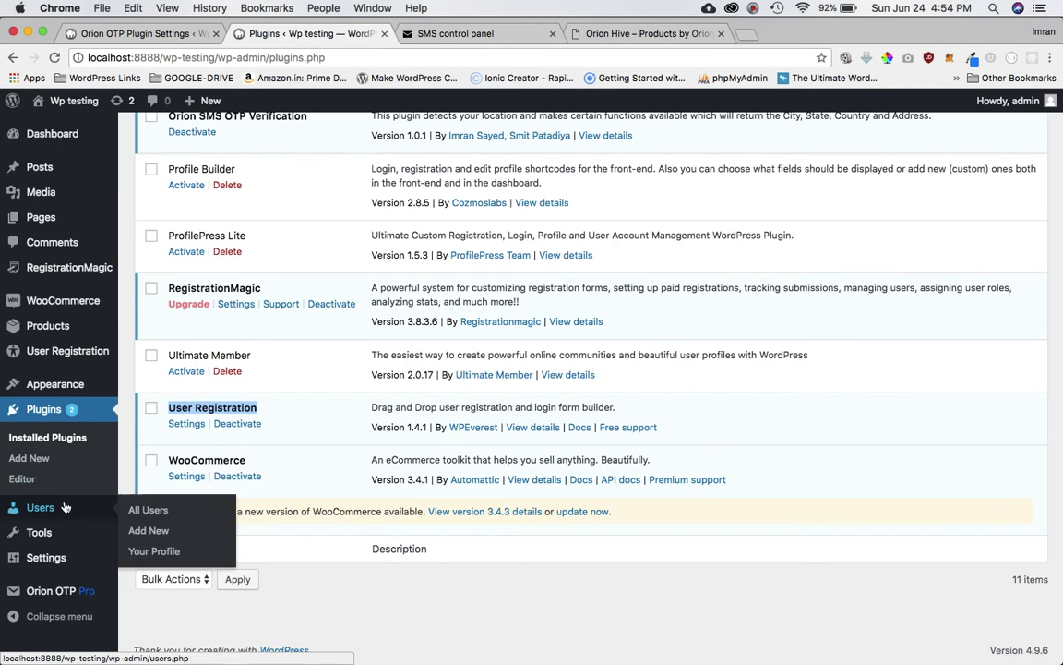
{"action": "mouse_move", "coordinate": [74, 356]}
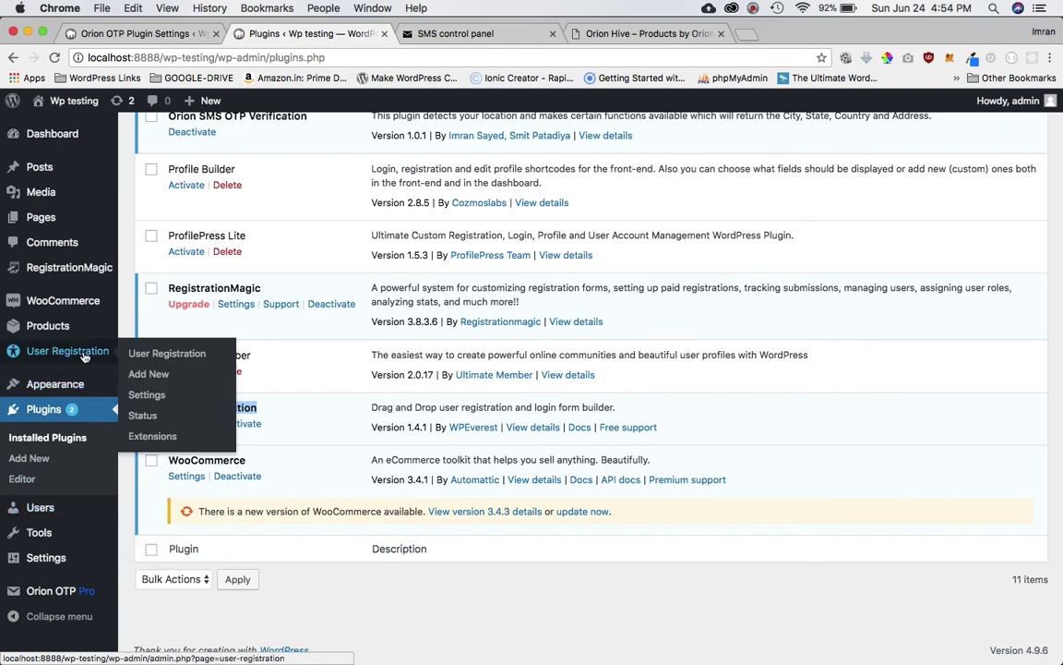
{"action": "left_click", "coordinate": [138, 352]}
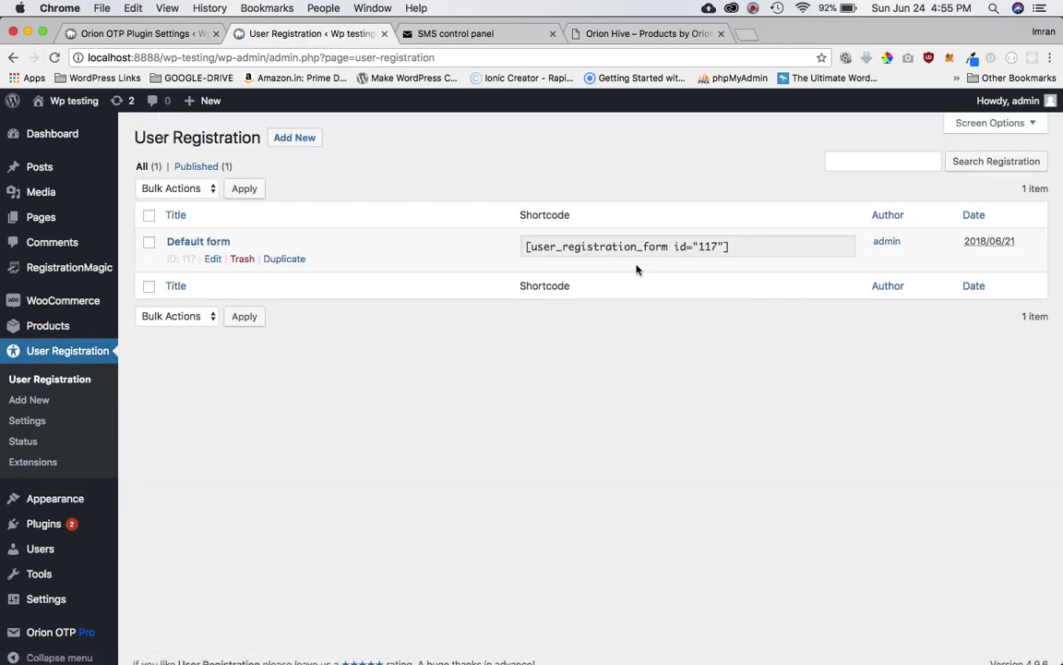
{"action": "left_click", "coordinate": [663, 249]}
{"action": "key", "text": "super+c"}
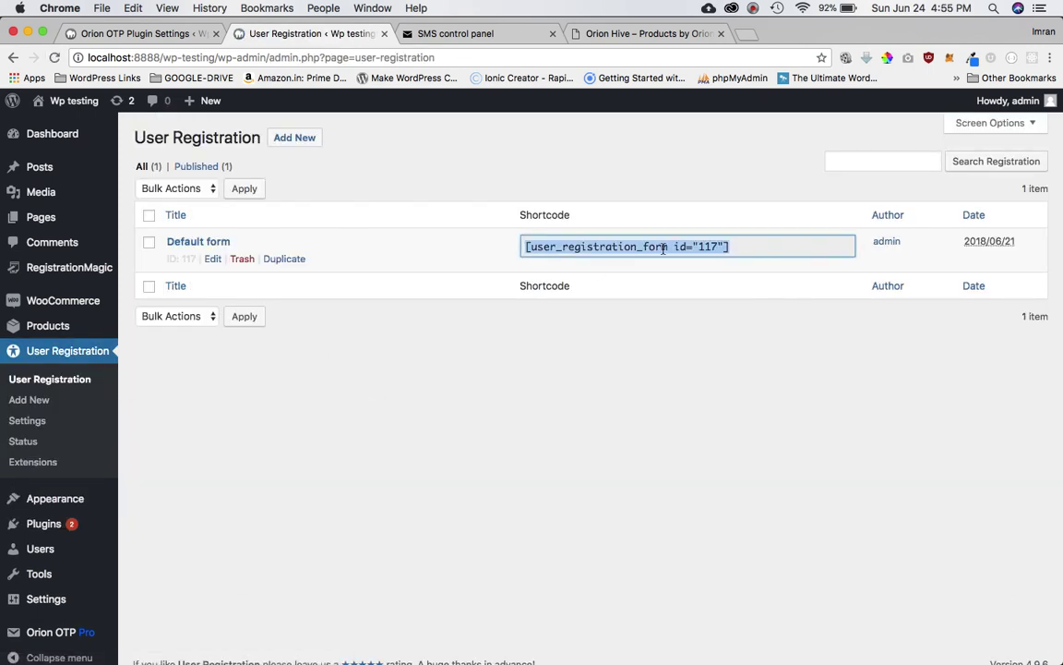
{"action": "mouse_move", "coordinate": [42, 218]}
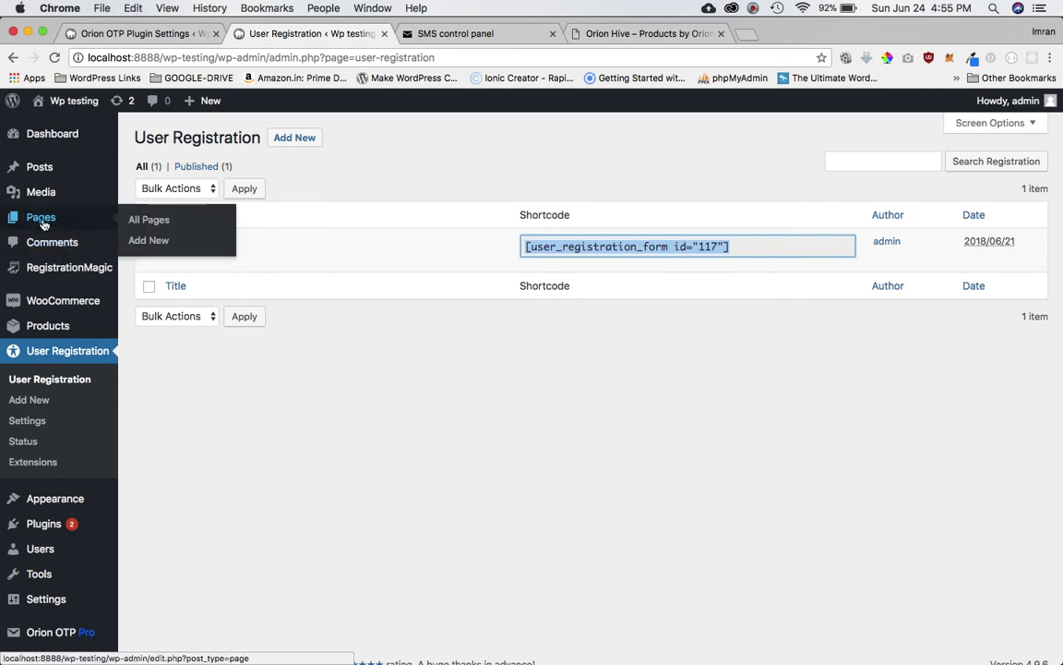
Step: Start a new page titled 'User Registration Plugin Page'
{"action": "left_click", "coordinate": [163, 244]}
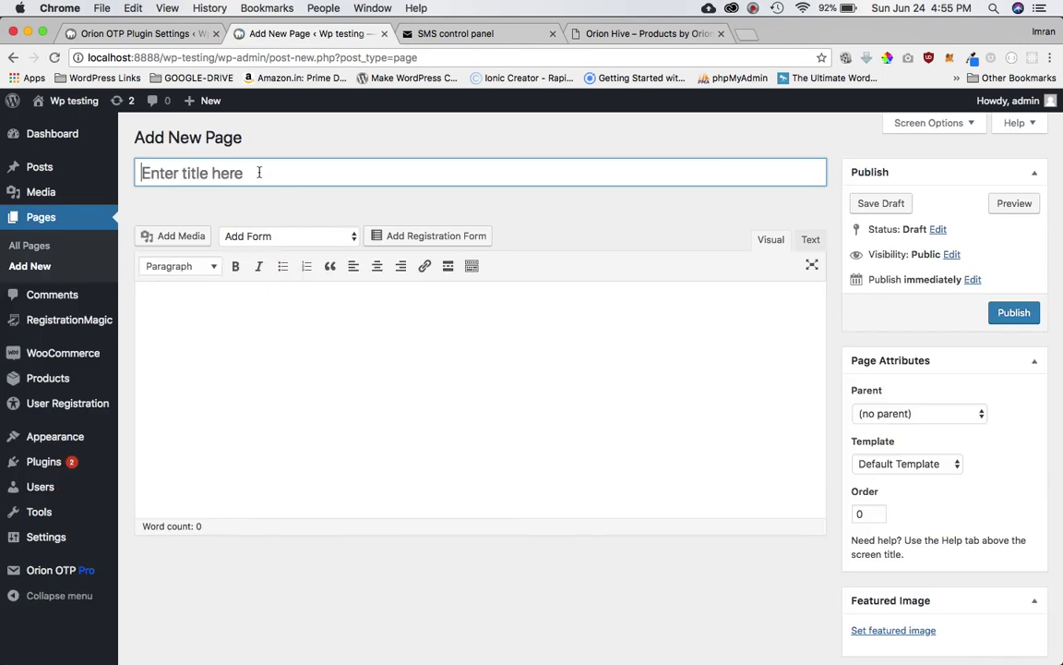
{"action": "type", "text": "User"}
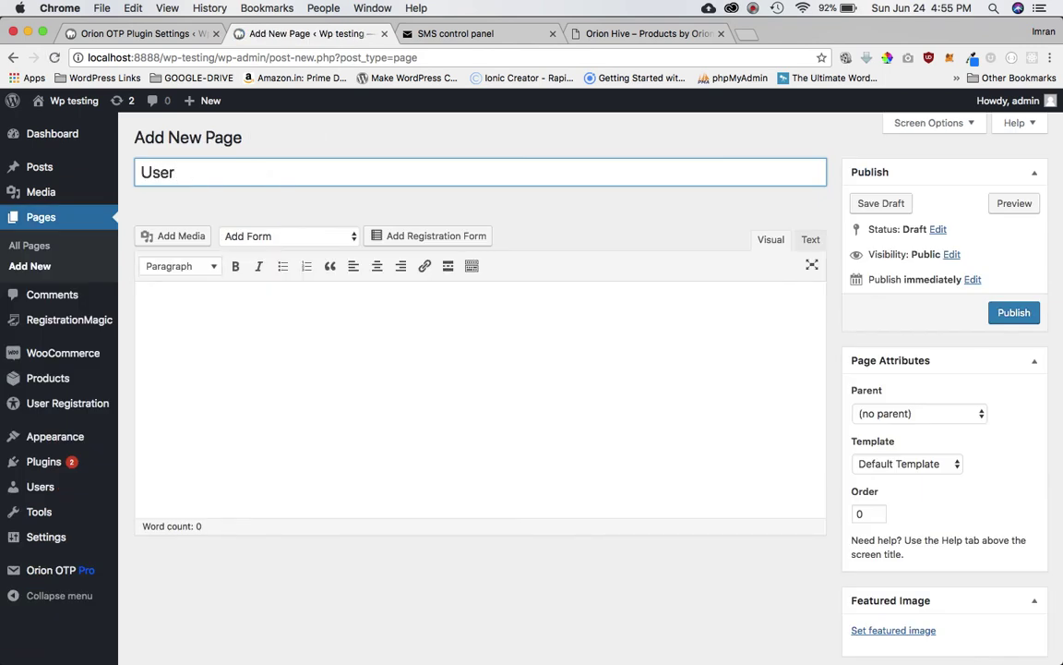
{"action": "type", "text": "rRE"}
{"action": "key", "text": "Left"}
{"action": "key", "text": "Left"}
{"action": "left_click", "coordinate": [198, 173]}
{"action": "key", "text": "BackSpace"}
{"action": "type", "text": "e"}
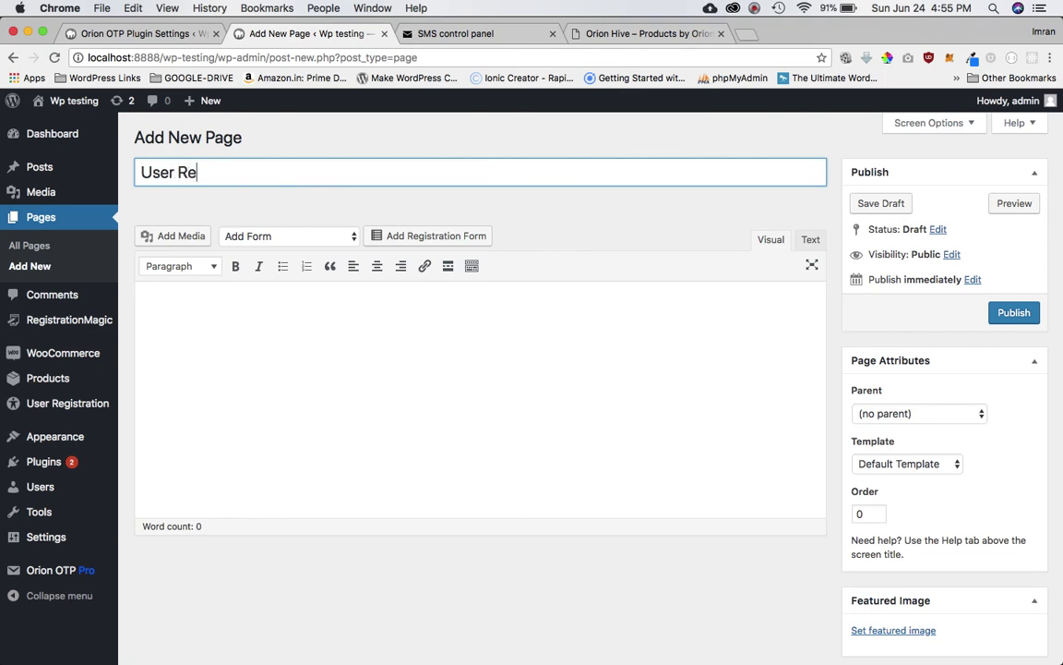
{"action": "type", "text": "gistratu"}
{"action": "key", "text": "BackSpace"}
{"action": "type", "text": "ion"}
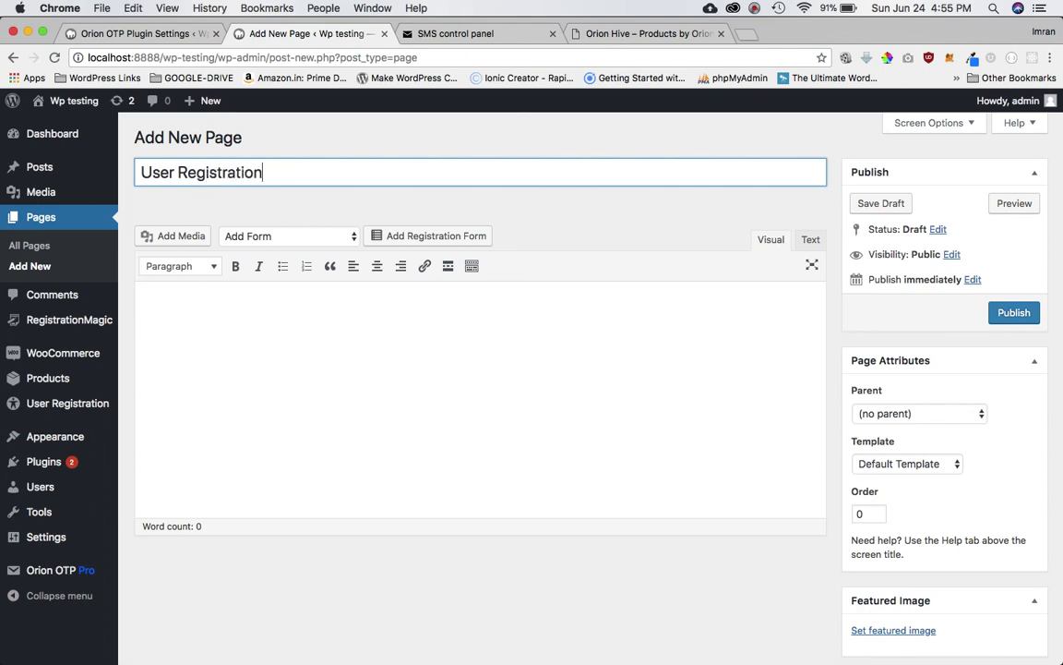
{"action": "type", "text": " PluginPage"}
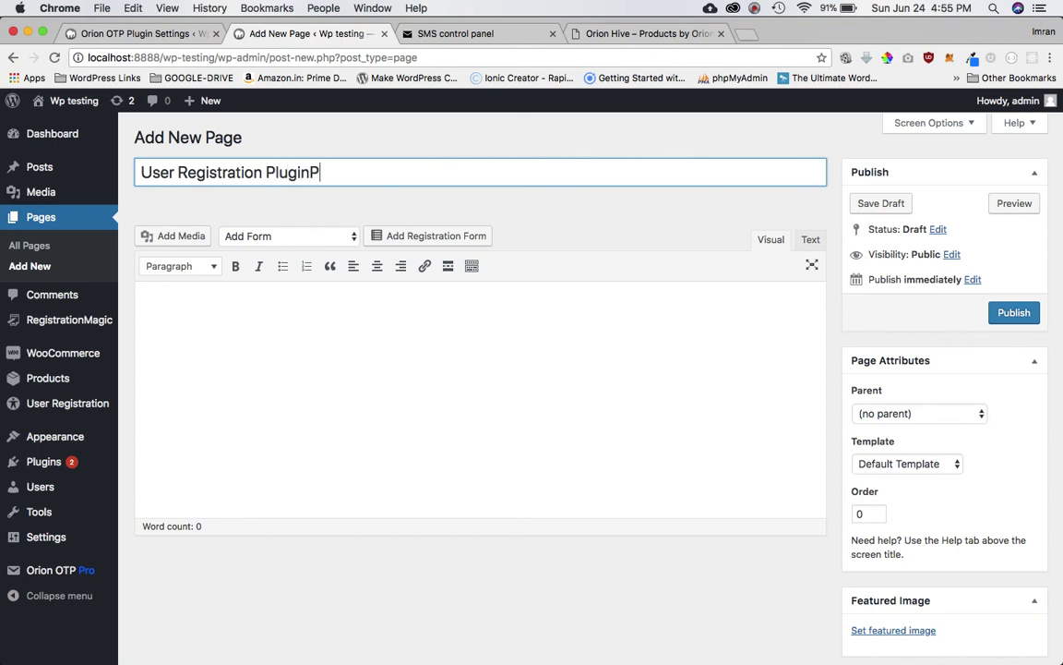
{"action": "key", "text": "Left"}
{"action": "key", "text": "Left"}
{"action": "key", "text": "Left"}
{"action": "key", "text": "Left"}
Step: Paste the [user_registration_form id="117"] shortcode into the page body and publish it
{"action": "left_click", "coordinate": [255, 360]}
{"action": "key", "text": "super+v"}
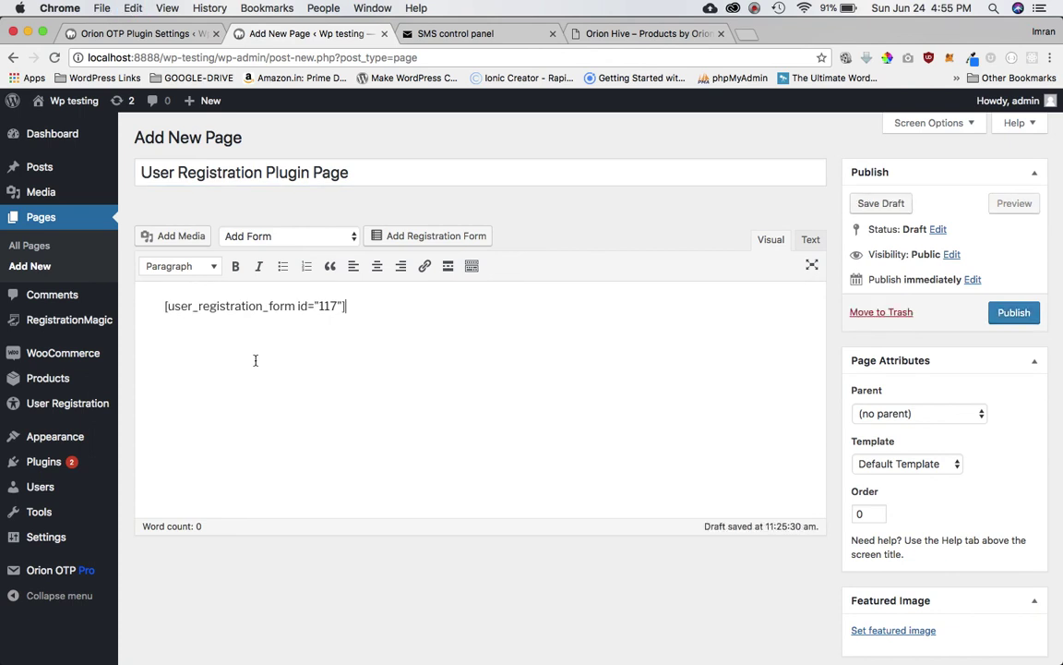
{"action": "left_click", "coordinate": [1013, 313]}
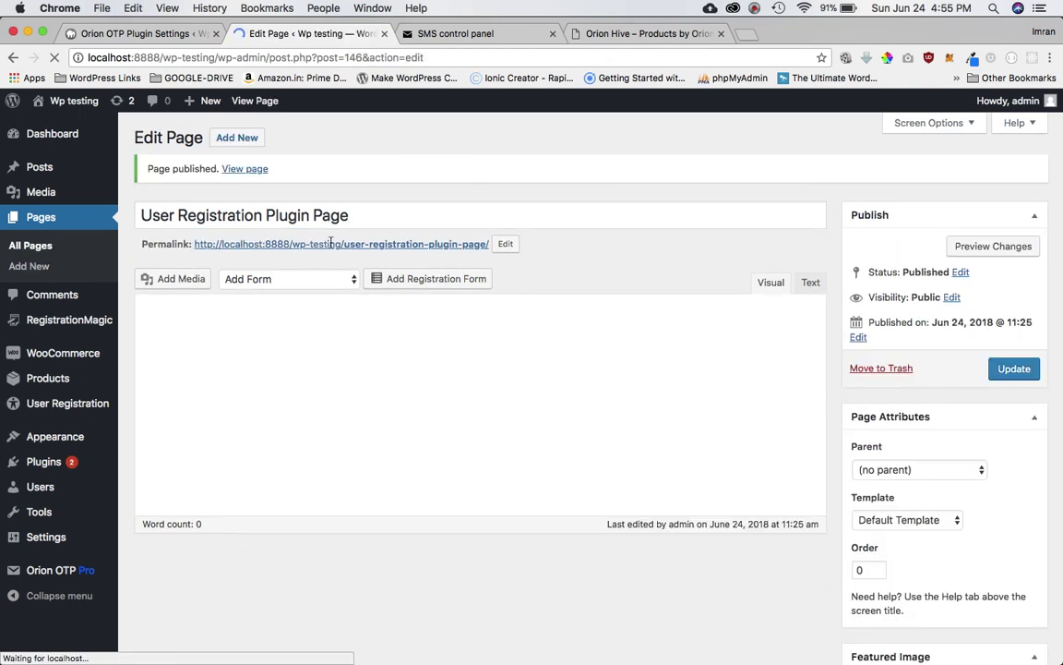
Step: Copy the page's permalink and load it in a private browser window
{"action": "right_click", "coordinate": [480, 251]}
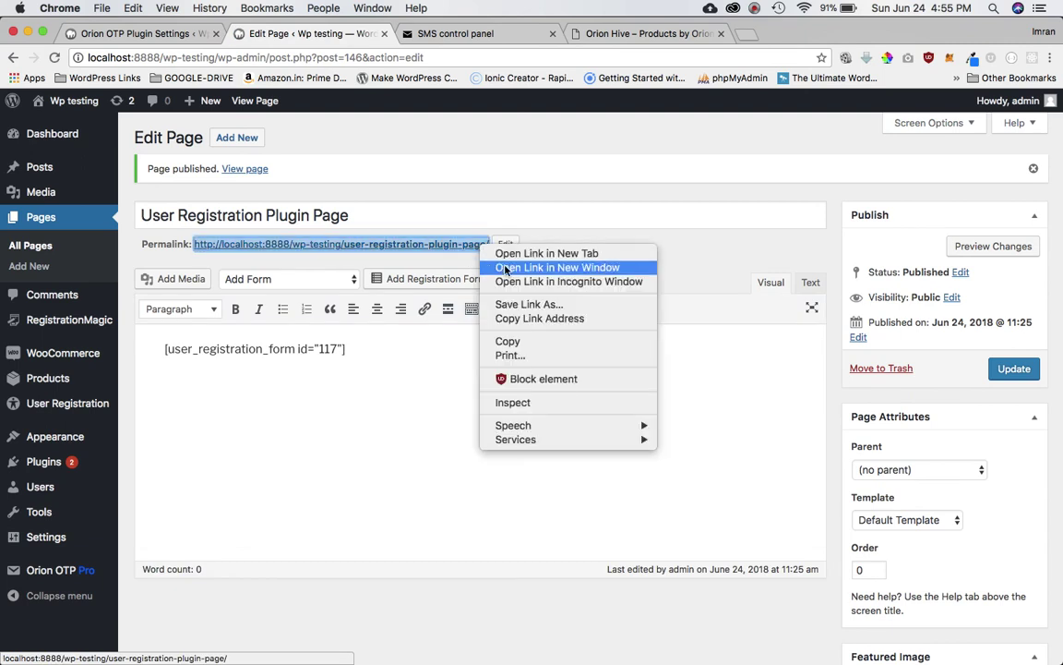
{"action": "left_click", "coordinate": [530, 319]}
{"action": "key", "text": "super+shift+n"}
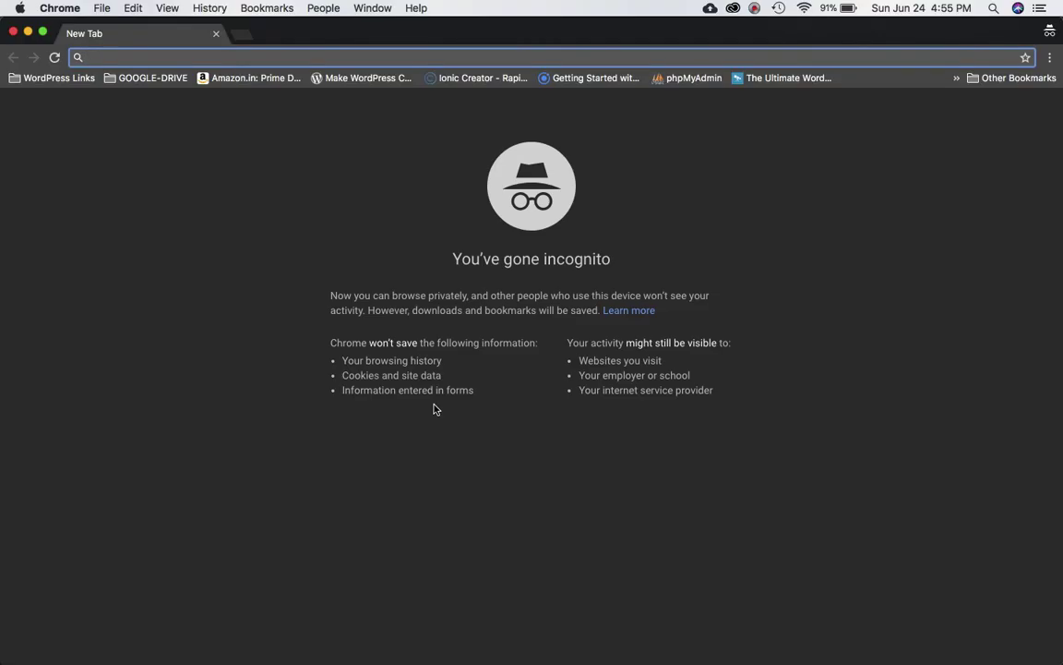
{"action": "key", "text": "super+n"}
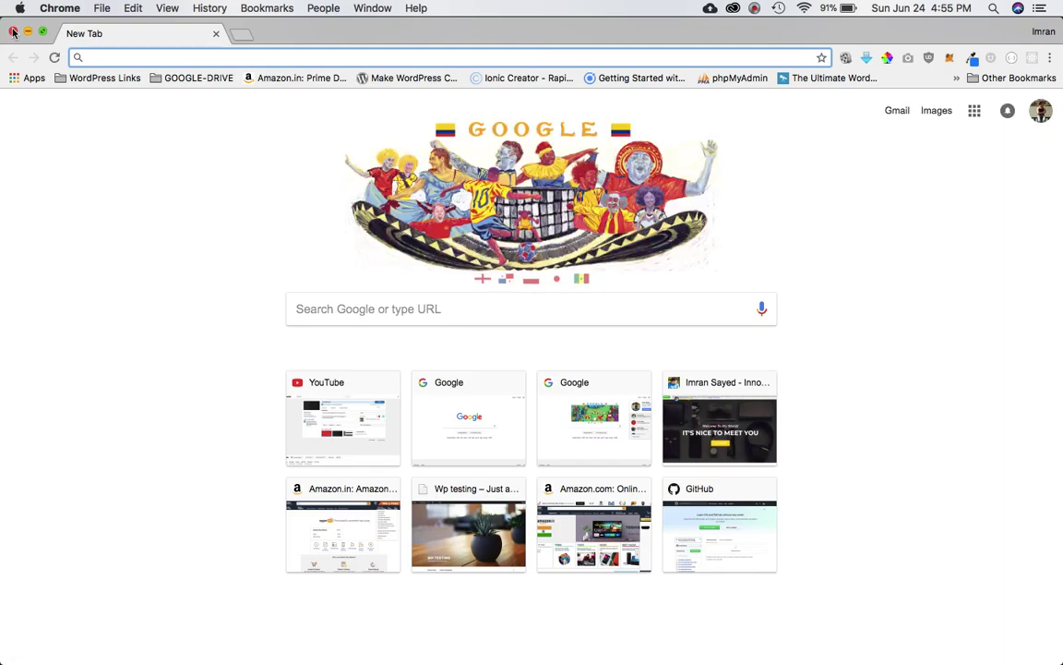
{"action": "key", "text": "super+w"}
{"action": "key", "text": "super+v"}
{"action": "key", "text": "Return"}
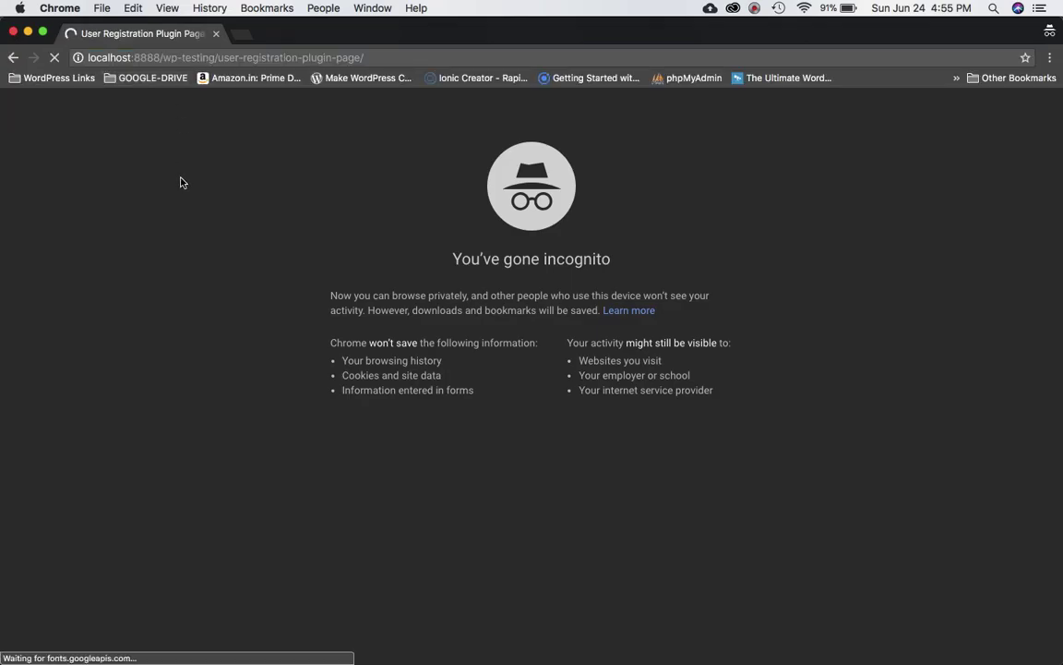
Step: Scroll through the live registration form, then narrow the private window to reveal the editor
{"action": "scroll", "coordinate": [441, 422], "scroll_direction": "down", "scroll_amount": 2}
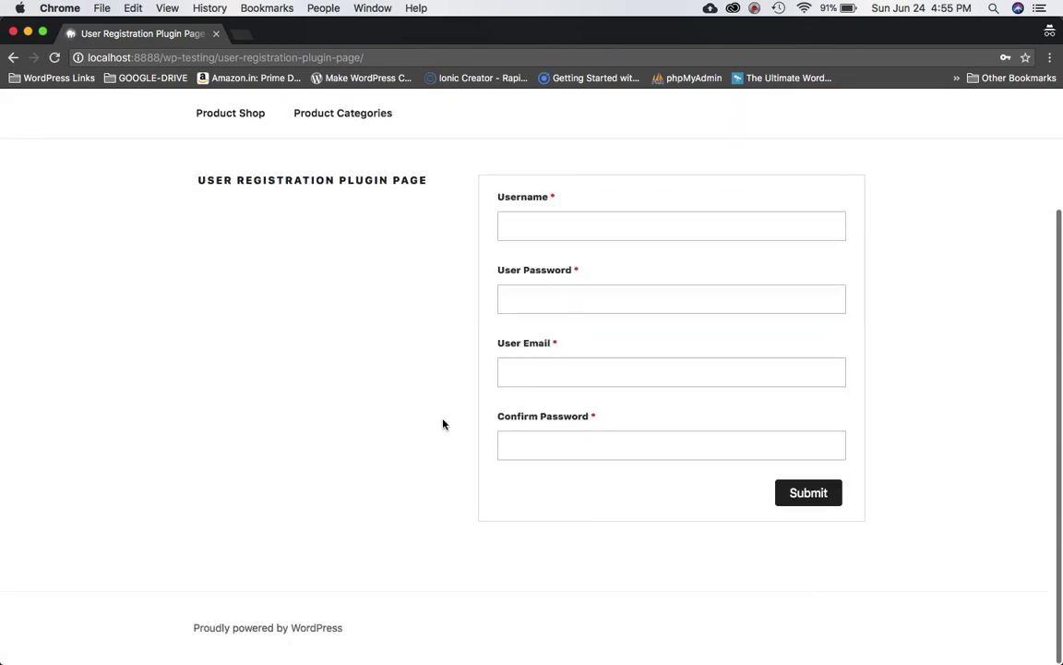
{"action": "scroll", "coordinate": [442, 423], "scroll_direction": "up", "scroll_amount": 2}
{"action": "scroll", "coordinate": [441, 423], "scroll_direction": "down", "scroll_amount": 2}
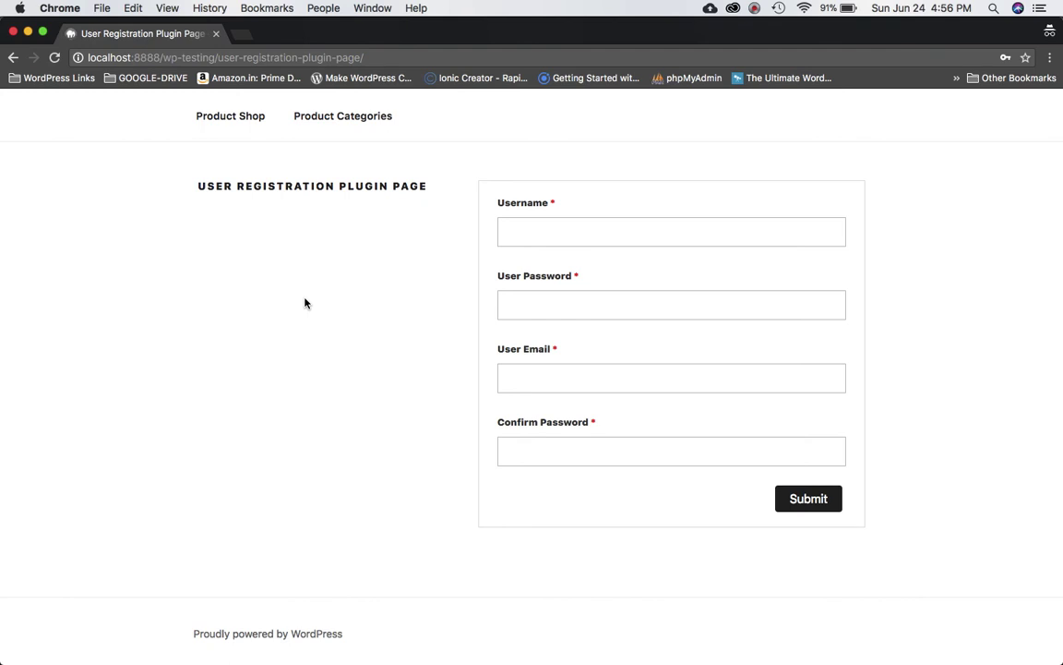
{"action": "left_click_drag", "start_coordinate": [2, 248], "coordinate": [539, 239]}
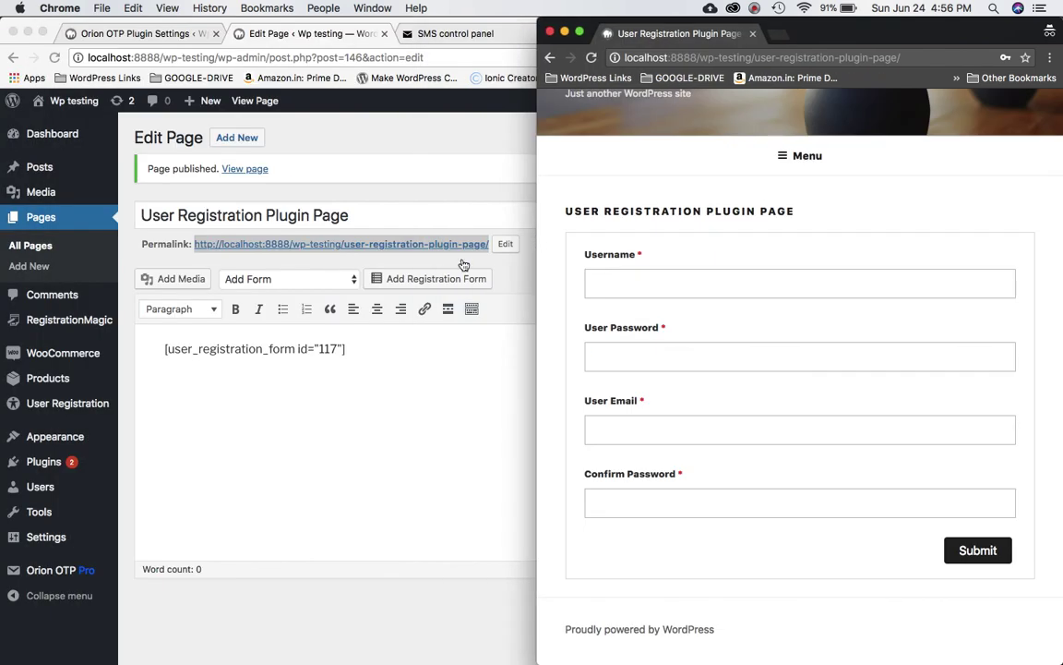
Step: Check the MSG91 API auth key page, then return to the Orion OTP plugin settings
{"action": "left_click", "coordinate": [387, 155]}
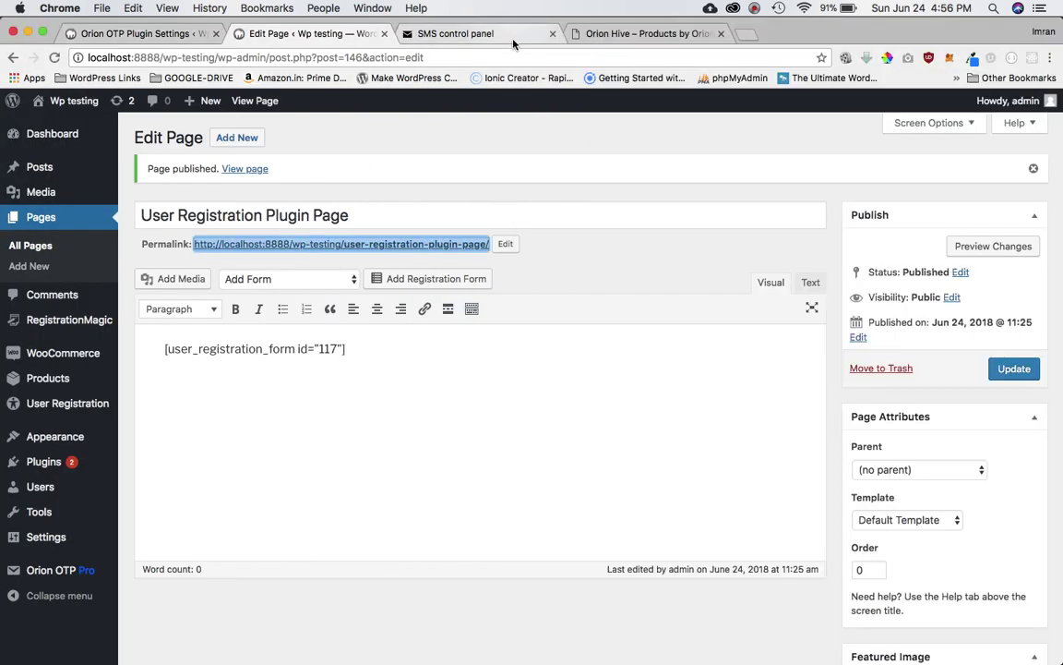
{"action": "left_click", "coordinate": [511, 37]}
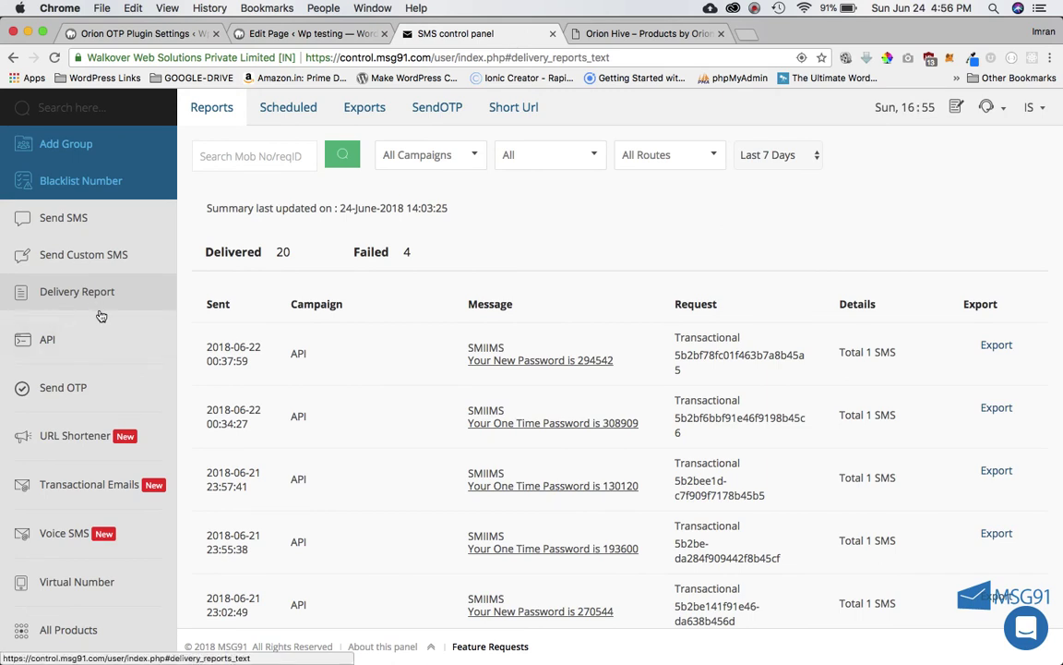
{"action": "left_click", "coordinate": [101, 338]}
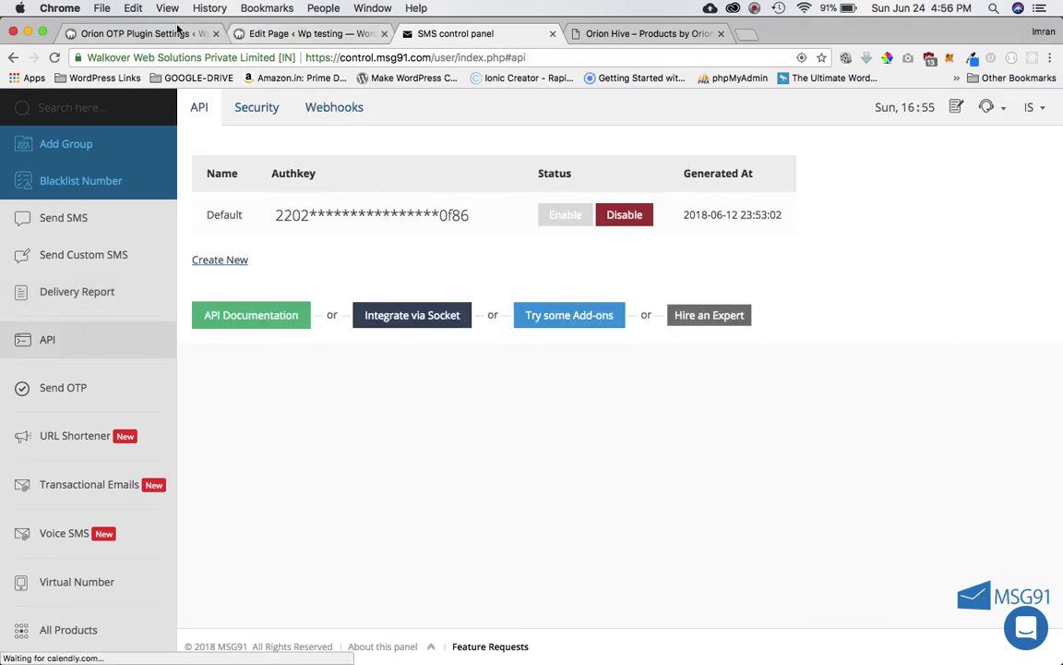
{"action": "left_click", "coordinate": [148, 33]}
{"action": "scroll", "coordinate": [71, 406], "scroll_direction": "down", "scroll_amount": 2}
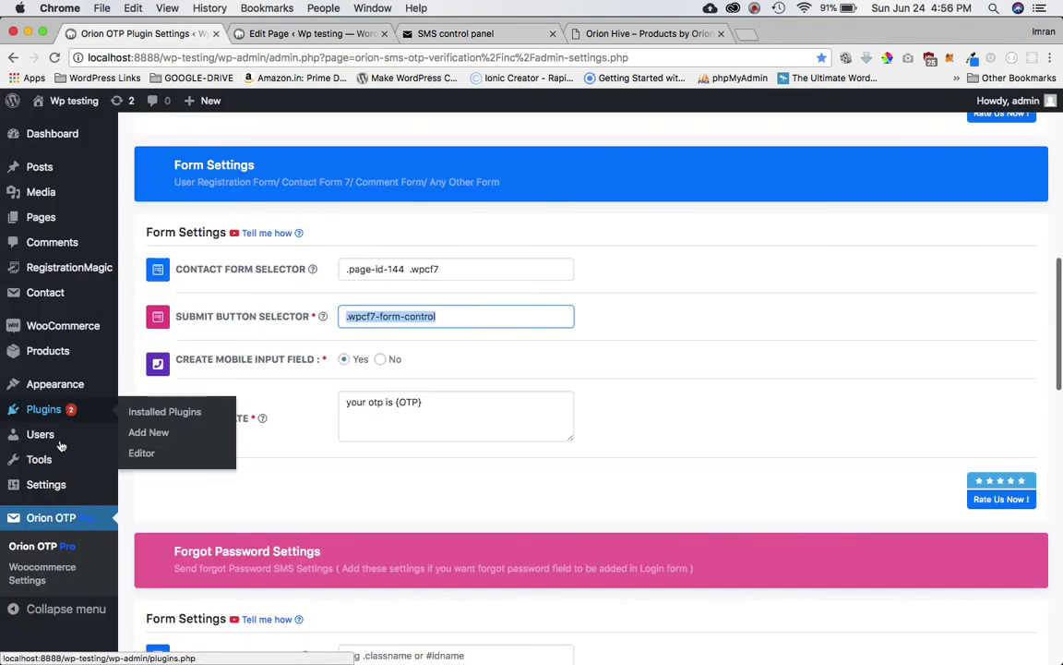
Step: Review the stored auth key and the sender ID ORIONS in the API configuration
{"action": "scroll", "coordinate": [281, 488], "scroll_direction": "up", "scroll_amount": 10}
{"action": "scroll", "coordinate": [351, 444], "scroll_direction": "down", "scroll_amount": 5}
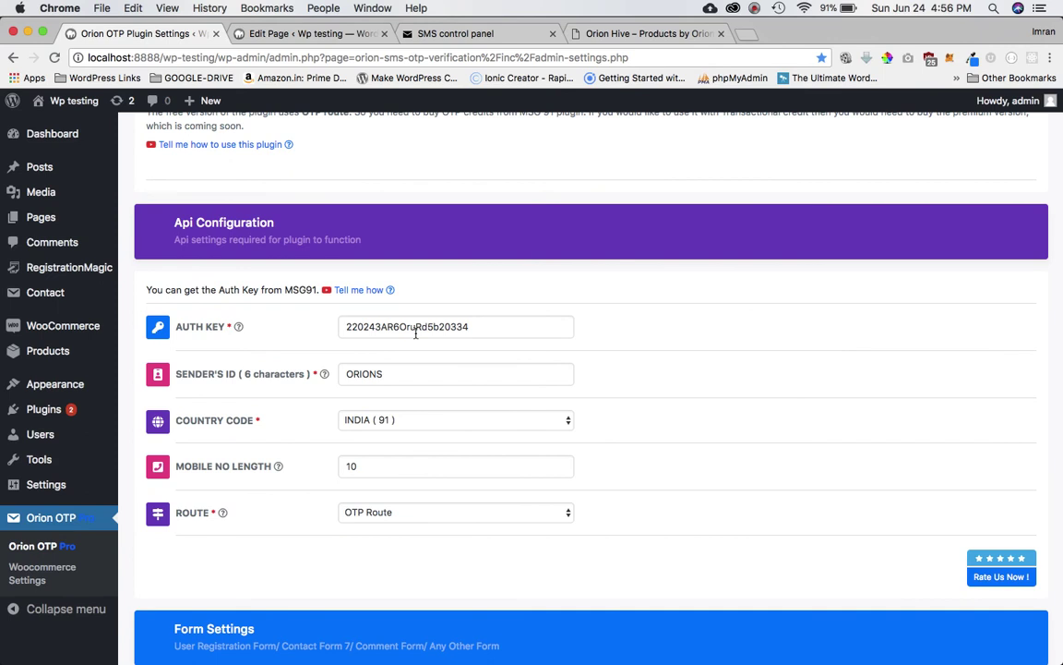
{"action": "double_click", "coordinate": [480, 327]}
{"action": "left_click", "coordinate": [410, 379]}
{"action": "double_click", "coordinate": [410, 379]}
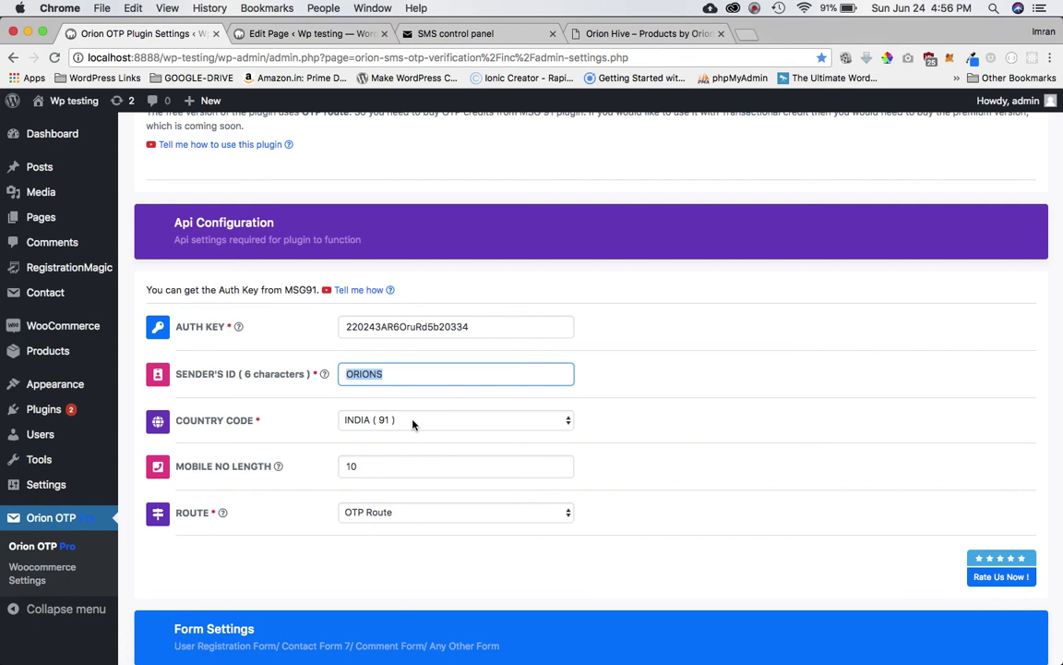
Step: Set the country code to INDIA (91) and confirm mobile number length 10
{"action": "left_click", "coordinate": [412, 424]}
{"action": "scroll", "coordinate": [408, 301], "scroll_direction": "up", "scroll_amount": 10}
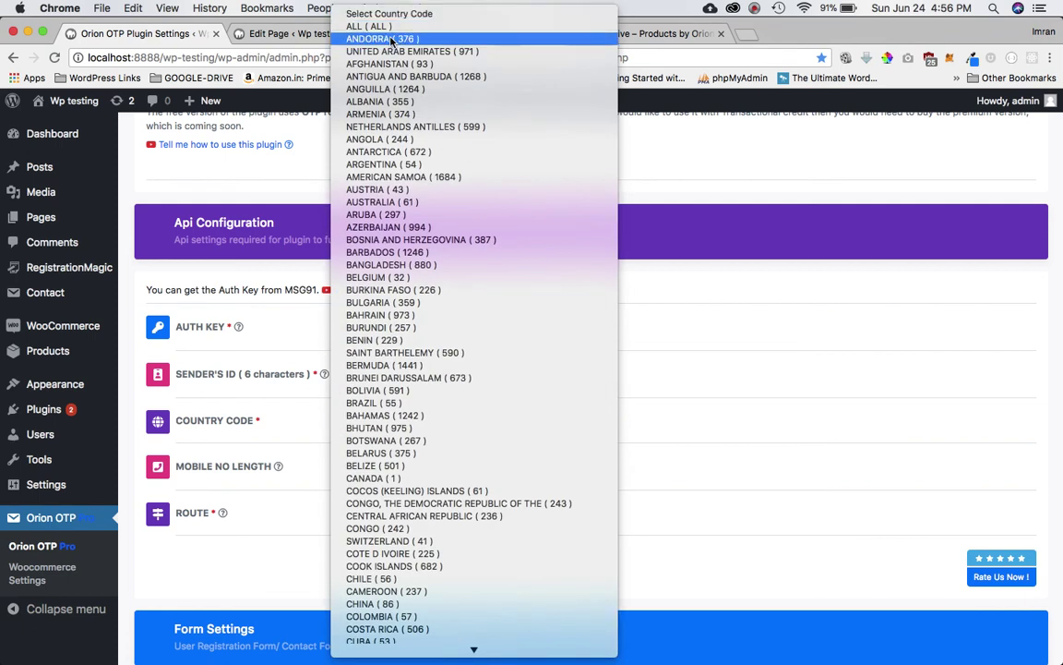
{"action": "left_click", "coordinate": [913, 341]}
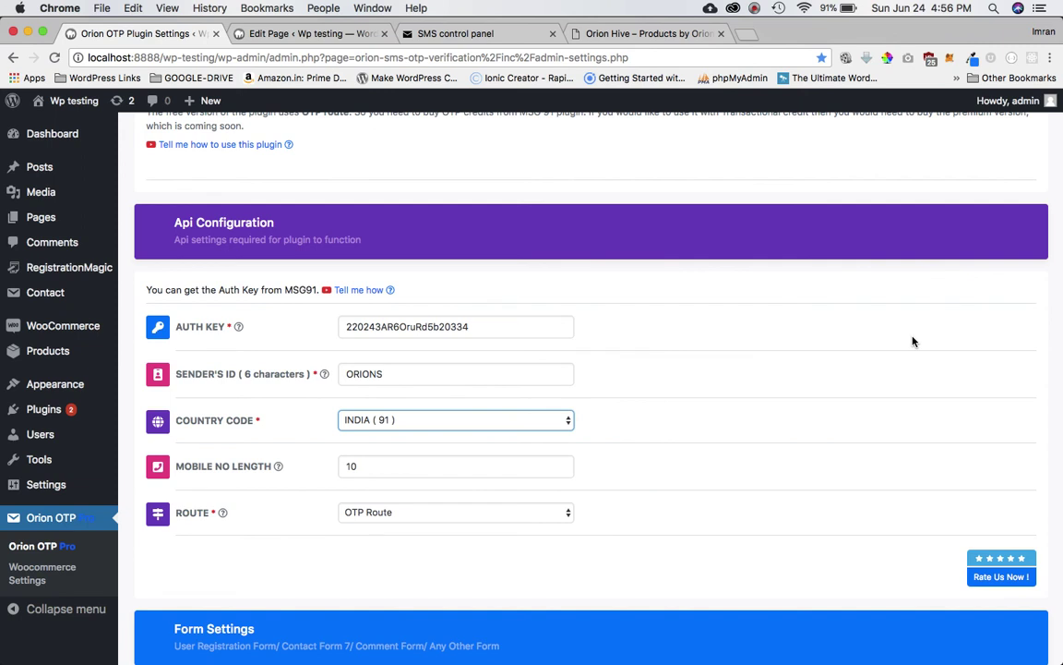
{"action": "scroll", "coordinate": [563, 421], "scroll_direction": "down", "scroll_amount": 2}
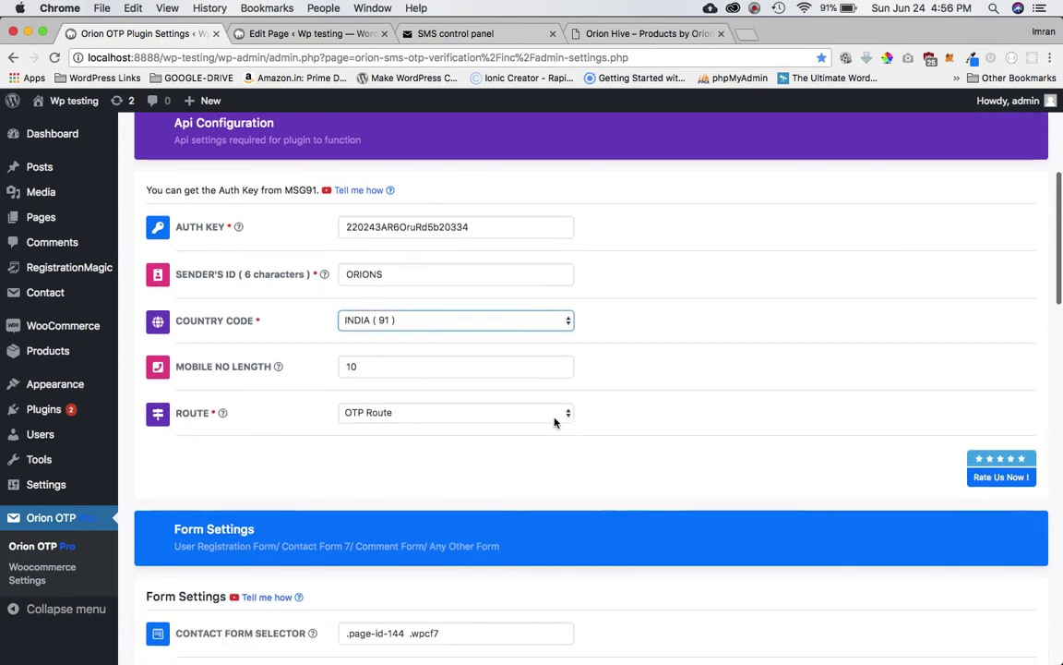
{"action": "left_click", "coordinate": [368, 367]}
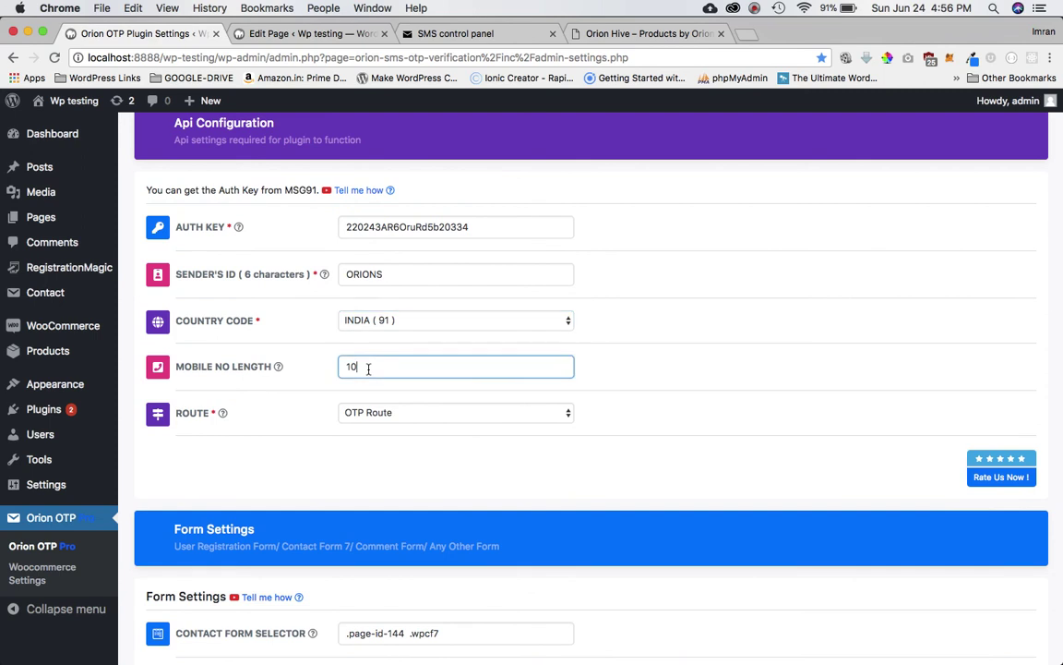
{"action": "left_click", "coordinate": [386, 414]}
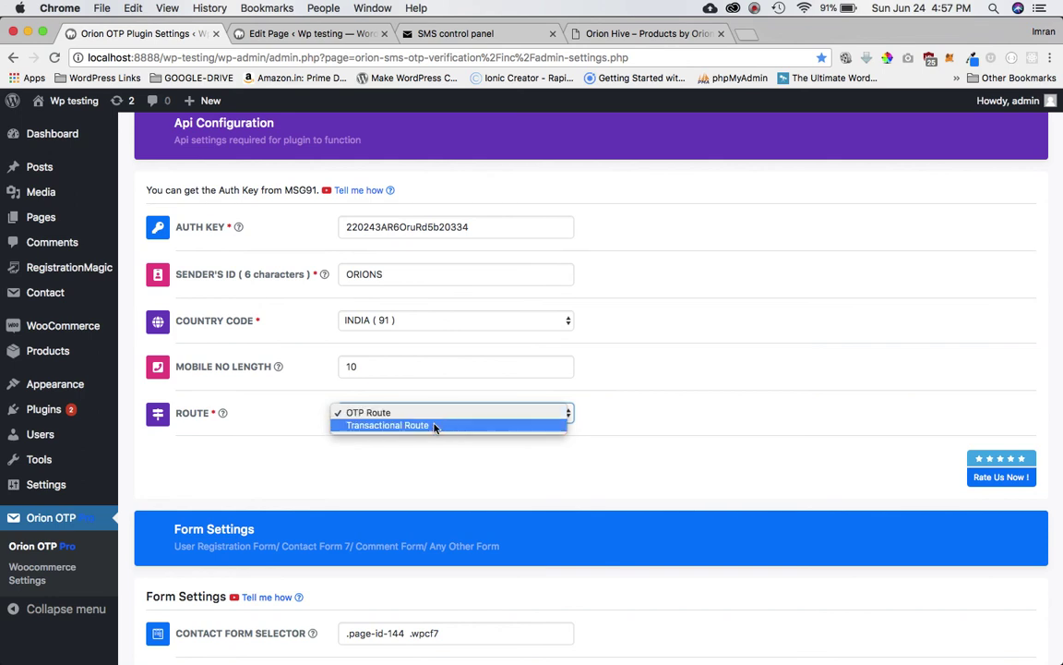
Step: Keep OTP Route as the SMS route and scroll down to Form Settings
{"action": "left_click", "coordinate": [631, 418]}
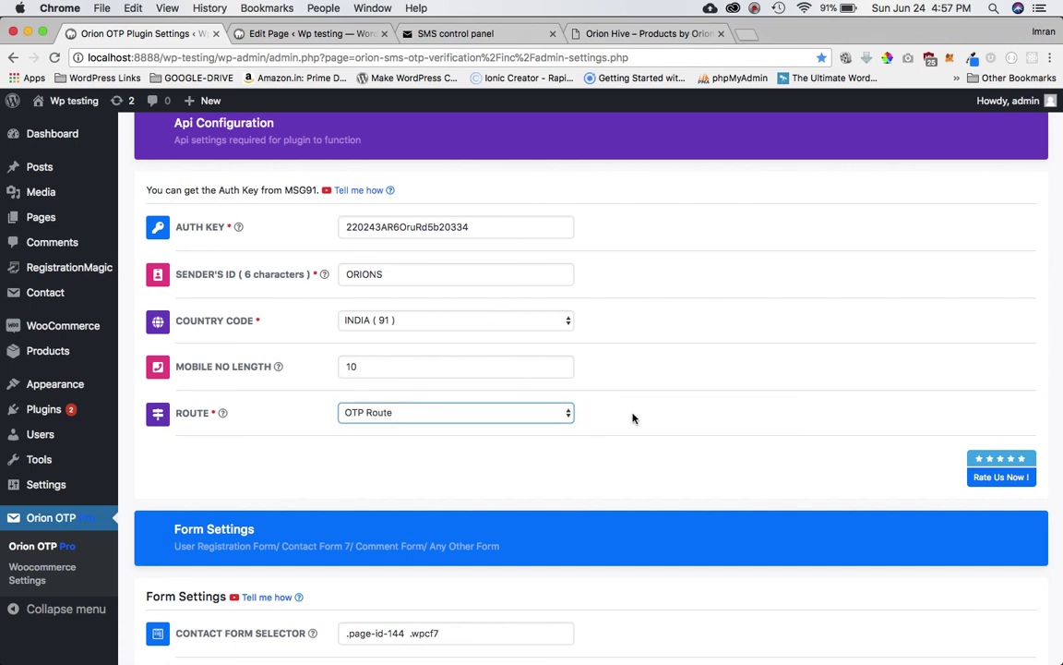
{"action": "scroll", "coordinate": [634, 418], "scroll_direction": "down", "scroll_amount": 3}
{"action": "scroll", "coordinate": [632, 419], "scroll_direction": "down", "scroll_amount": 2}
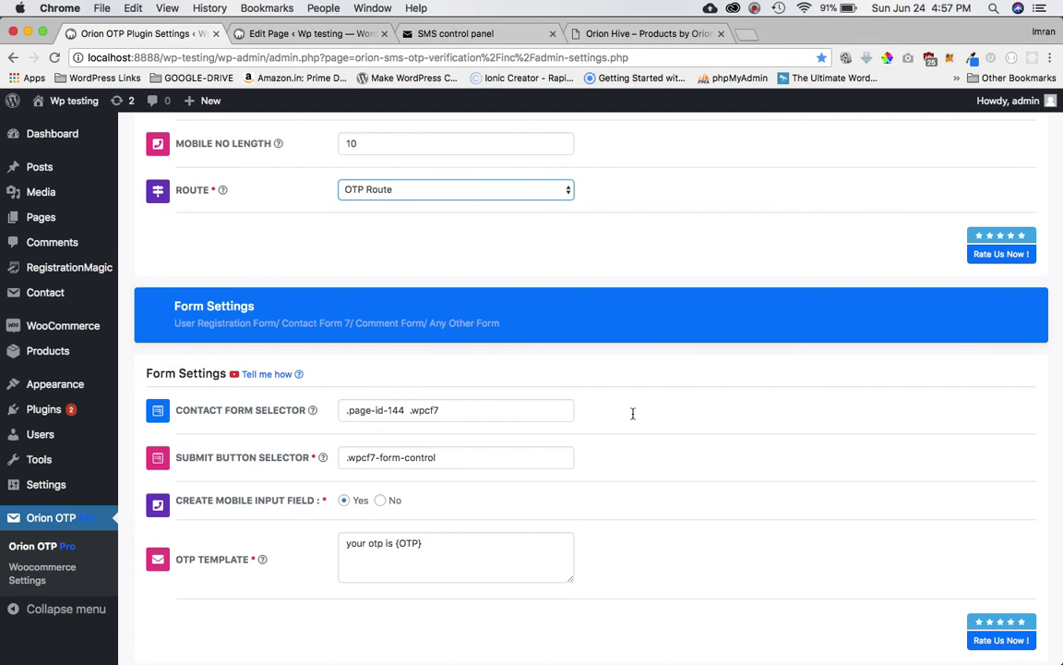
{"action": "scroll", "coordinate": [633, 414], "scroll_direction": "down", "scroll_amount": 2}
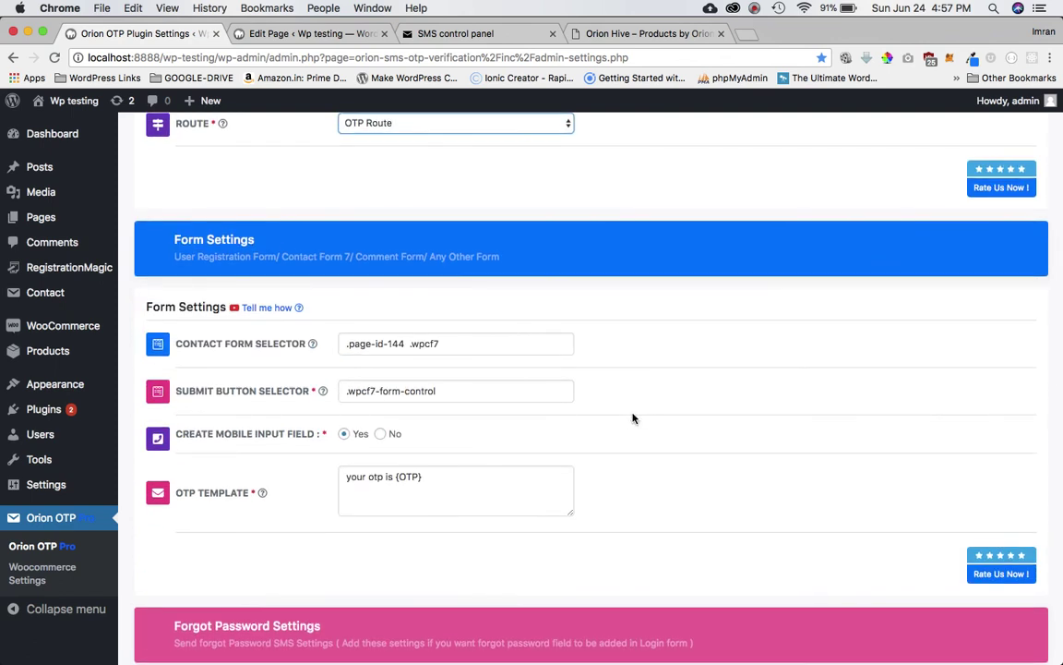
{"action": "scroll", "coordinate": [634, 419], "scroll_direction": "down", "scroll_amount": 3}
{"action": "scroll", "coordinate": [631, 417], "scroll_direction": "up", "scroll_amount": 6}
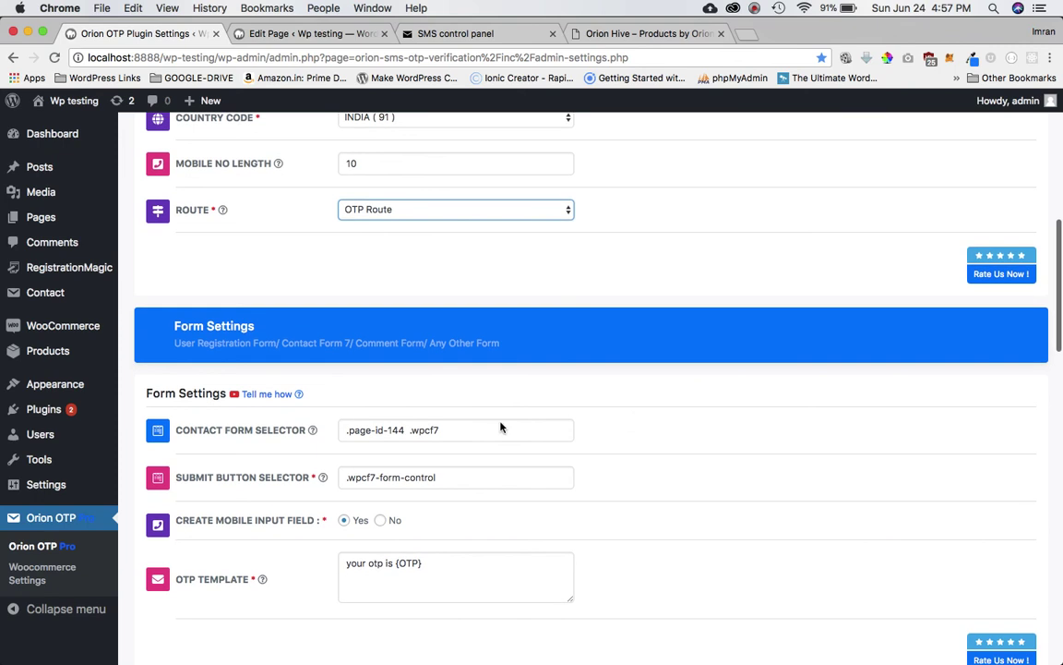
{"action": "scroll", "coordinate": [462, 303], "scroll_direction": "up", "scroll_amount": 4}
{"action": "scroll", "coordinate": [462, 303], "scroll_direction": "down", "scroll_amount": 4}
Step: Clear the Contact Form Selector and Submit Button Selector values
{"action": "double_click", "coordinate": [429, 439]}
{"action": "key", "text": "super+a"}
{"action": "key", "text": "BackSpace"}
{"action": "double_click", "coordinate": [425, 486]}
{"action": "key", "text": "super+a"}
{"action": "key", "text": "BackSpace"}
{"action": "scroll", "coordinate": [480, 564], "scroll_direction": "down", "scroll_amount": 3}
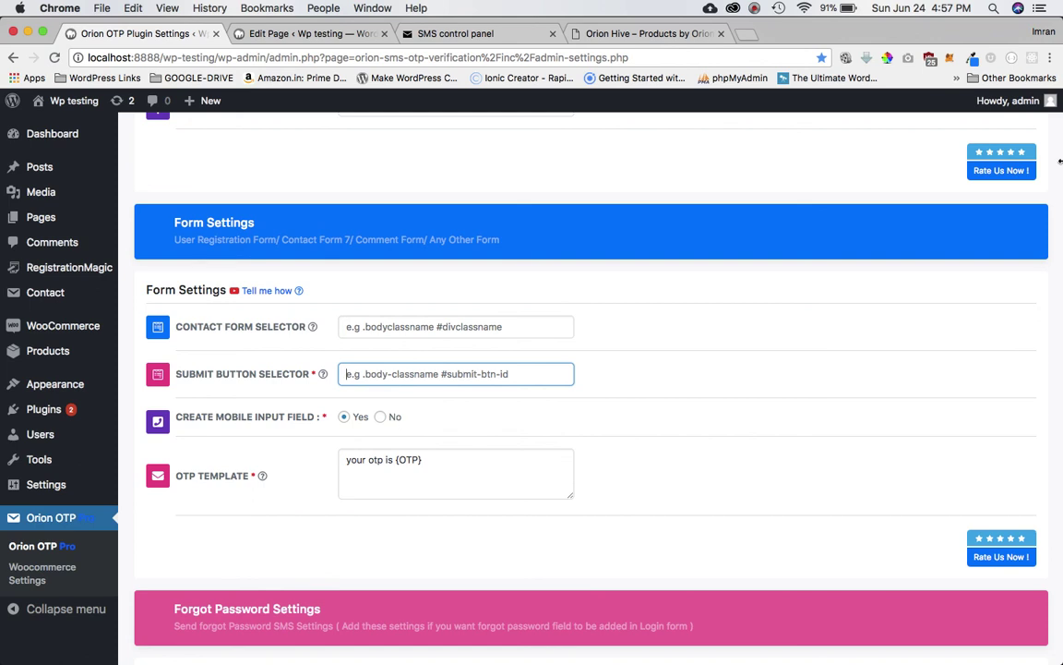
Step: Inspect the registration page's Username field in developer tools and enlarge the panel
{"action": "left_click_drag", "start_coordinate": [464, 226], "coordinate": [536, 226]}
{"action": "left_click", "coordinate": [696, 276]}
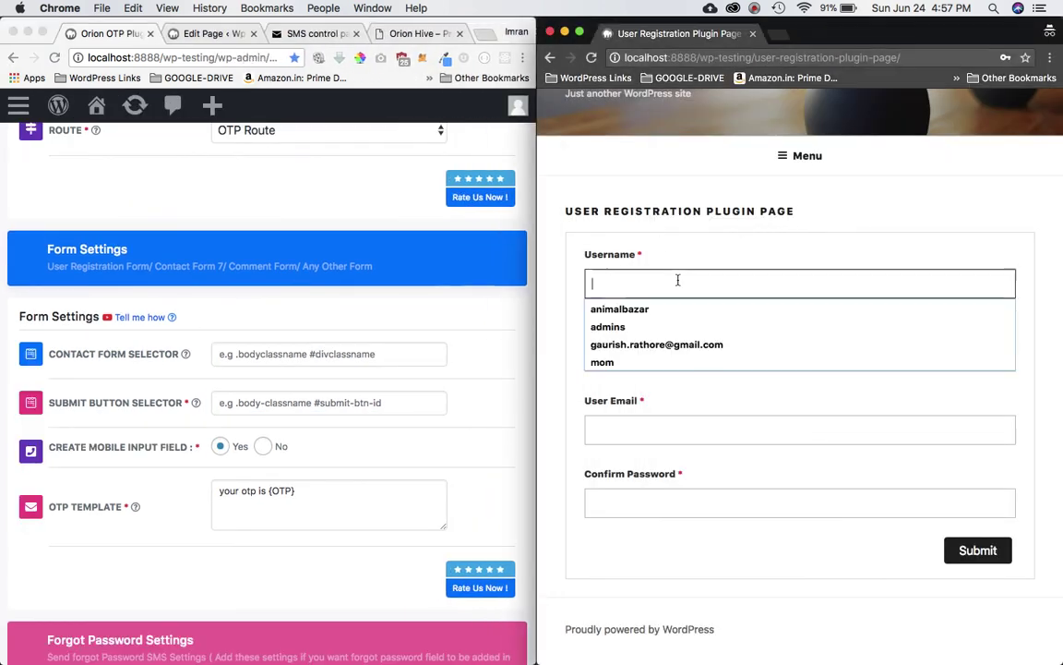
{"action": "right_click", "coordinate": [681, 277]}
{"action": "left_click", "coordinate": [718, 462]}
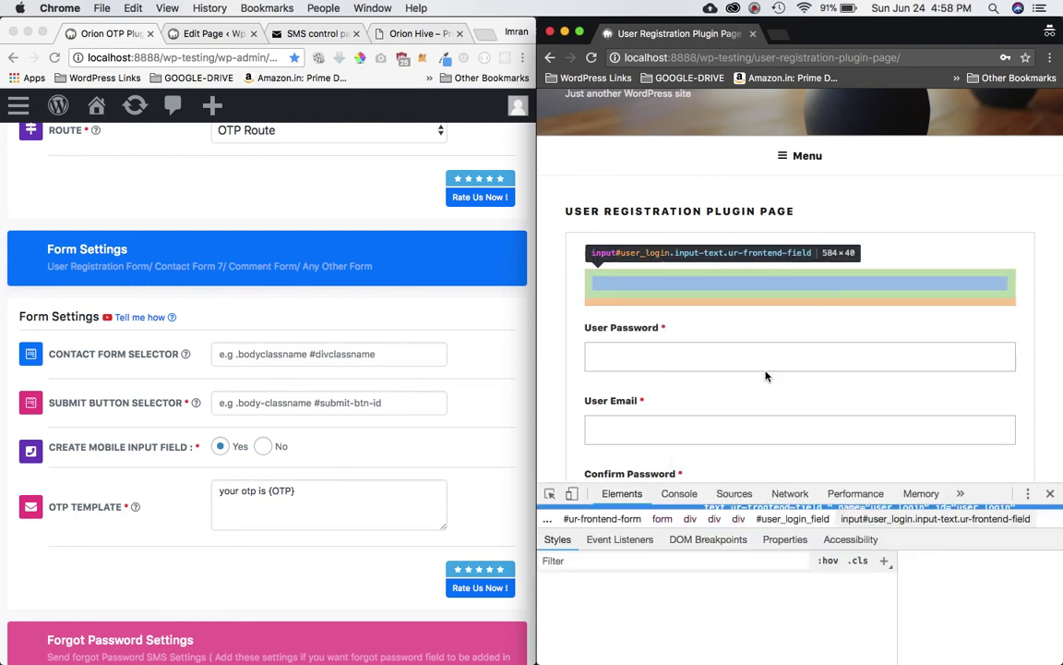
{"action": "left_click_drag", "start_coordinate": [736, 483], "coordinate": [736, 282]}
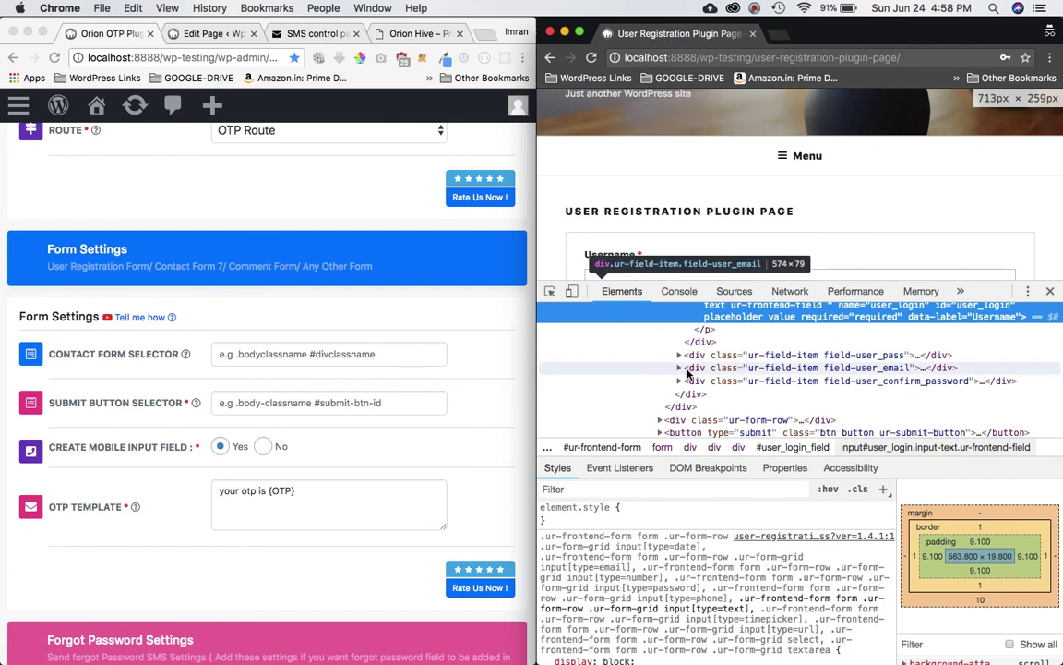
{"action": "scroll", "coordinate": [688, 372], "scroll_direction": "up", "scroll_amount": 5}
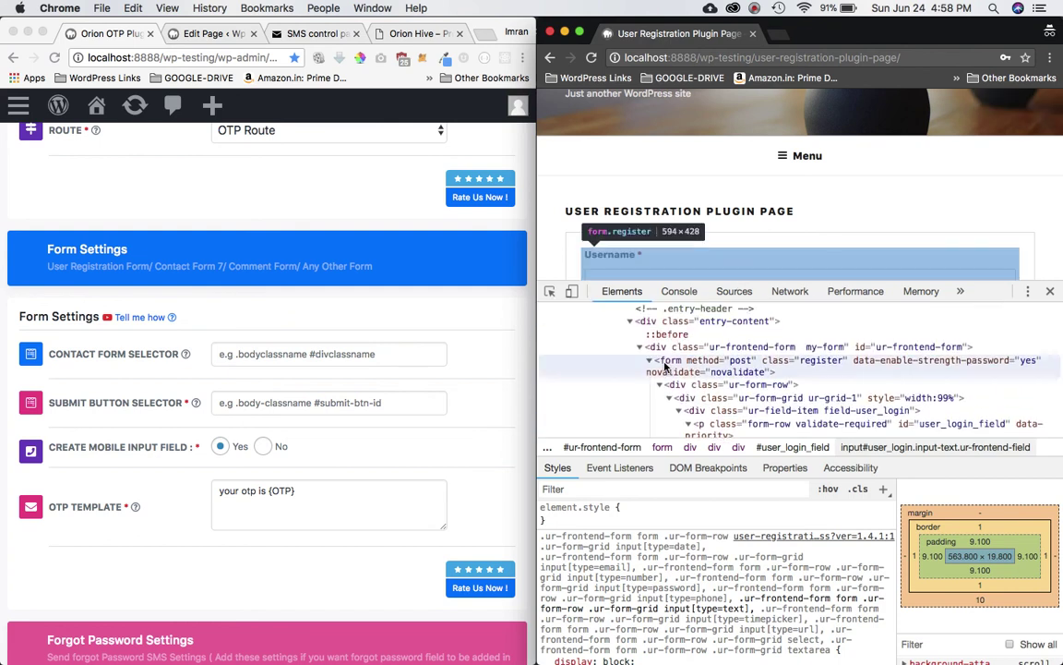
{"action": "left_click", "coordinate": [688, 369]}
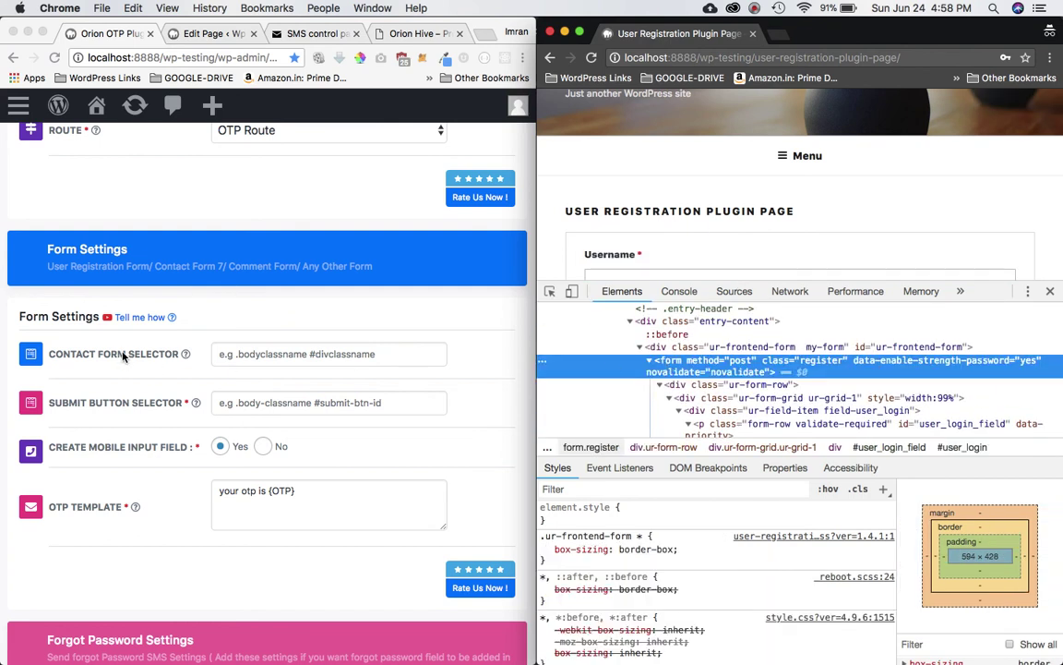
Step: Select the page's body element and its class value containing page-id-146
{"action": "left_click", "coordinate": [120, 360]}
{"action": "mouse_move", "coordinate": [158, 358]}
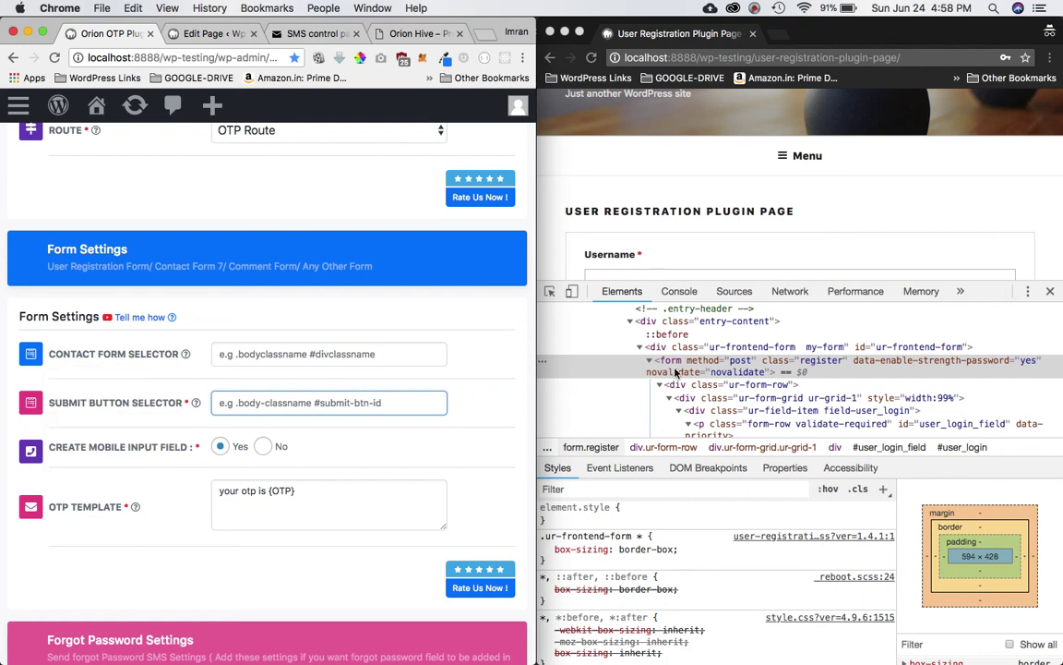
{"action": "scroll", "coordinate": [691, 368], "scroll_direction": "up", "scroll_amount": 5}
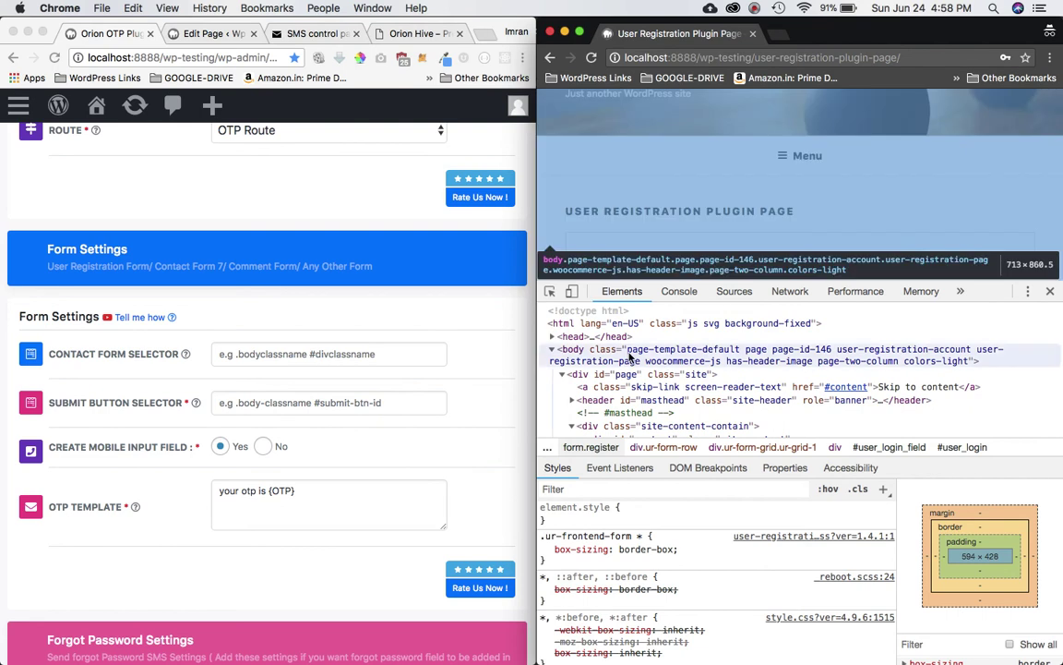
{"action": "left_click", "coordinate": [738, 360]}
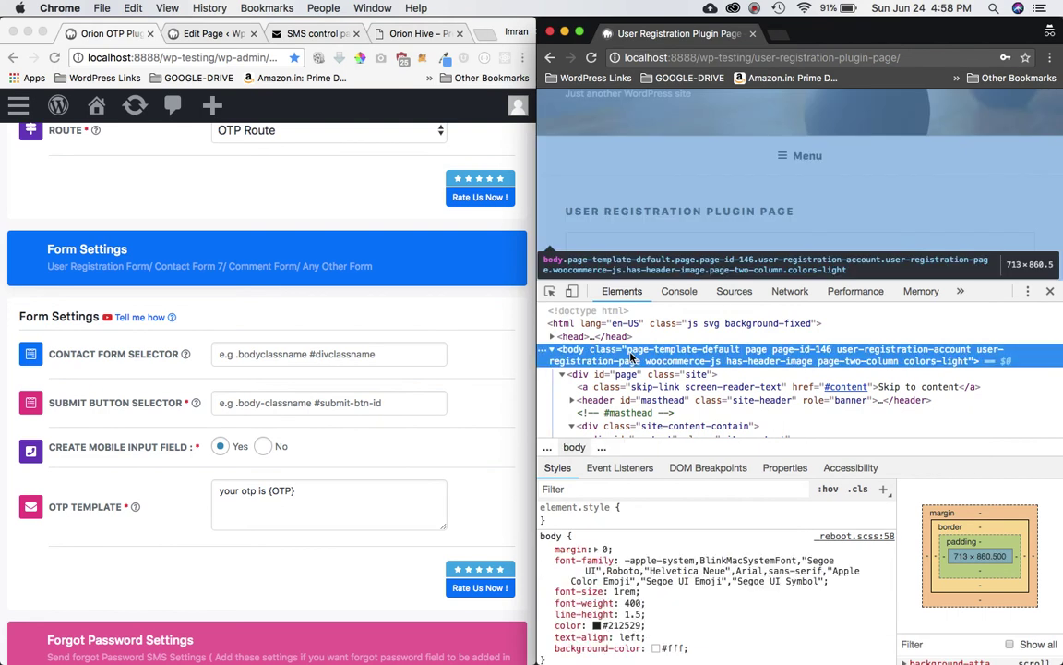
{"action": "double_click", "coordinate": [799, 354]}
Step: Enter .page-id-146 in the Contact Form Selector field from the body class
{"action": "double_click", "coordinate": [821, 351]}
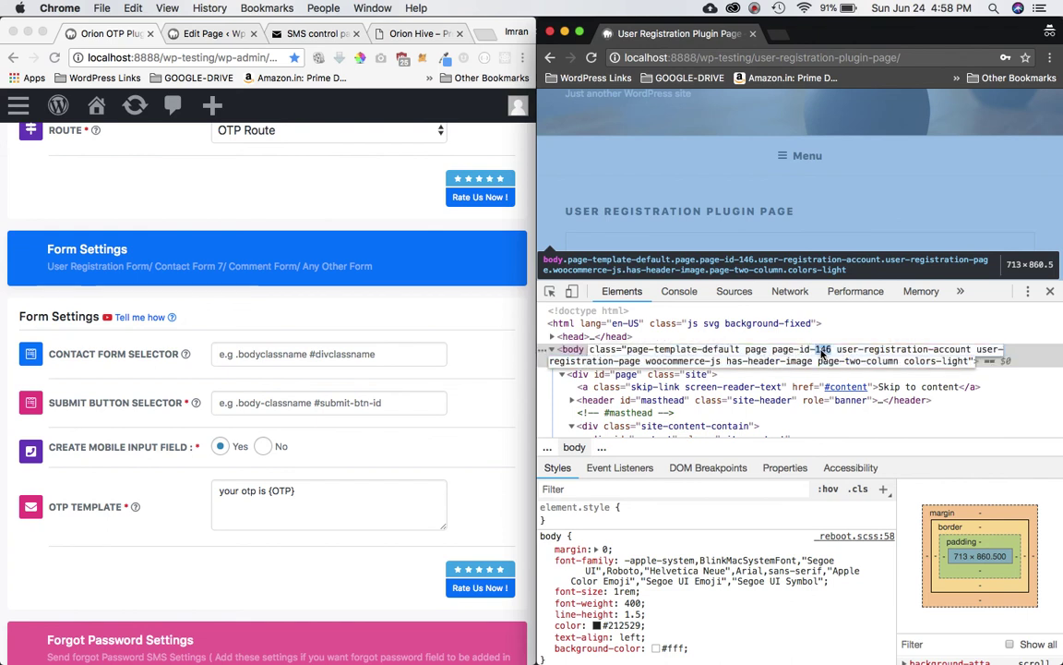
{"action": "left_click_drag", "start_coordinate": [831, 353], "coordinate": [776, 355]}
{"action": "key", "text": "super+c"}
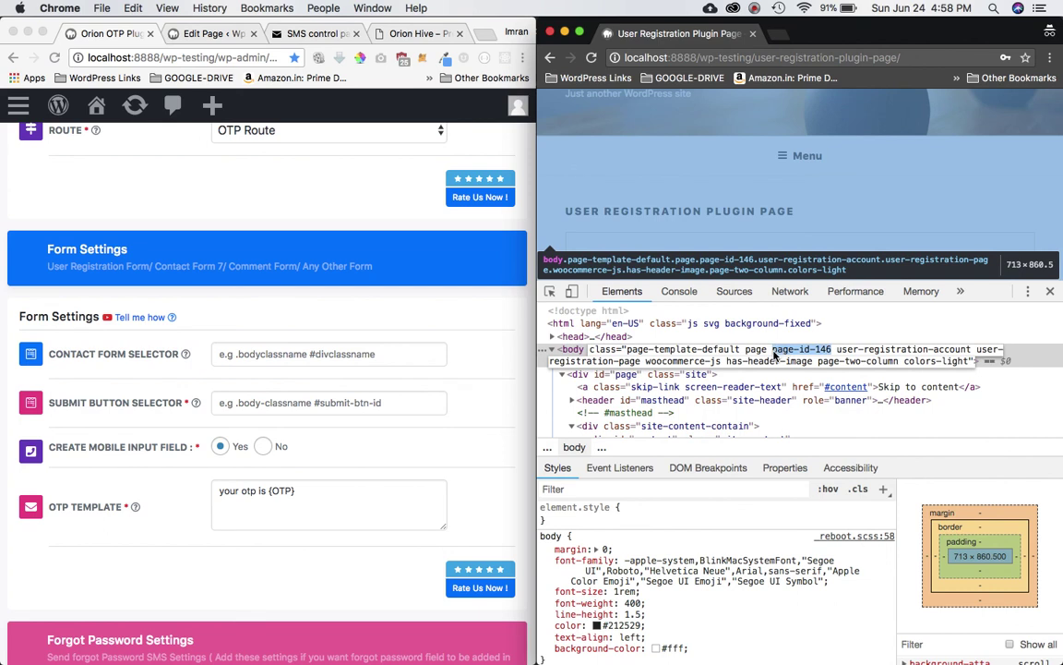
{"action": "left_click", "coordinate": [294, 329]}
{"action": "left_click", "coordinate": [252, 355]}
{"action": "key", "text": "super+v"}
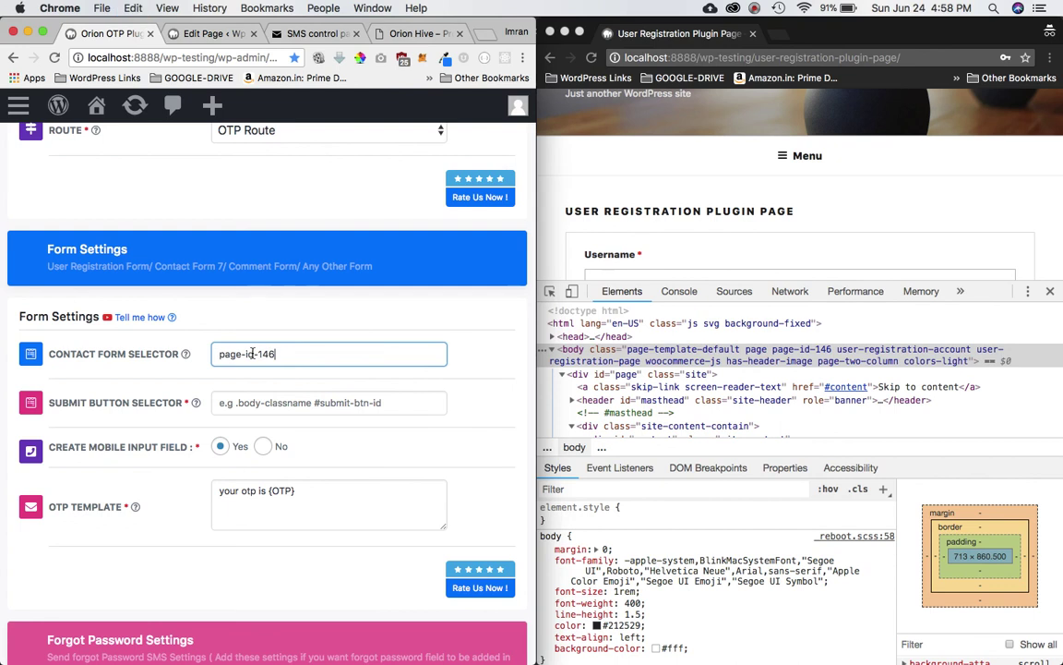
{"action": "key", "text": "super+Left"}
{"action": "type", "text": "."}
{"action": "key", "text": "BackSpace"}
{"action": "left_click", "coordinate": [292, 360]}
Step: Locate the form wrapper in DevTools and select its ur-frontend-form class name
{"action": "scroll", "coordinate": [757, 388], "scroll_direction": "down", "scroll_amount": 10}
{"action": "scroll", "coordinate": [803, 425], "scroll_direction": "down", "scroll_amount": 5}
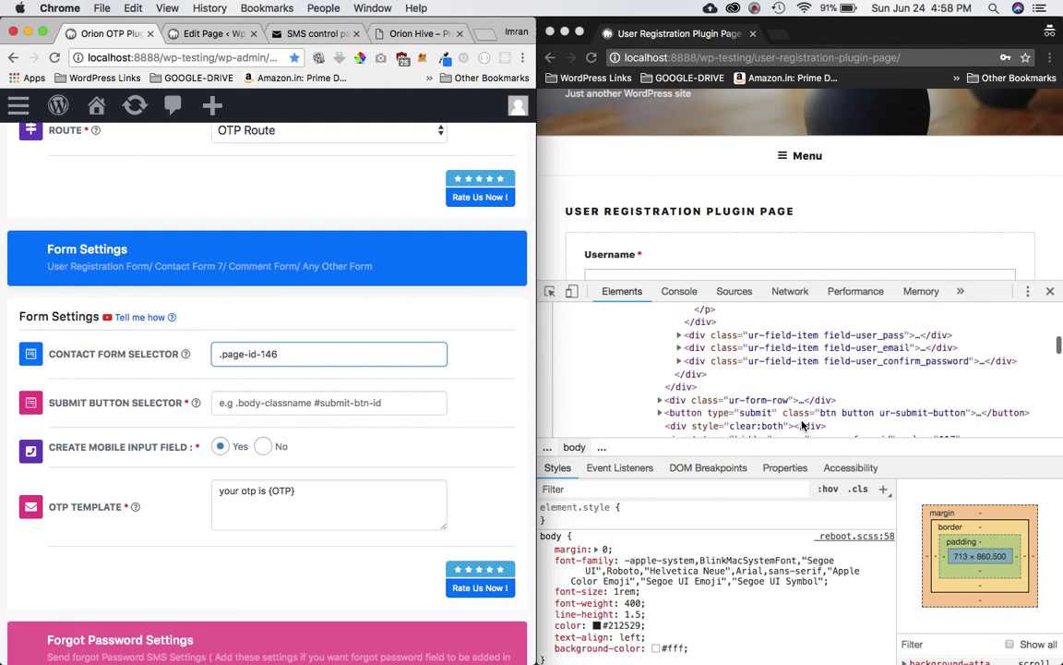
{"action": "scroll", "coordinate": [802, 425], "scroll_direction": "up", "scroll_amount": 4}
{"action": "scroll", "coordinate": [803, 425], "scroll_direction": "up", "scroll_amount": 4}
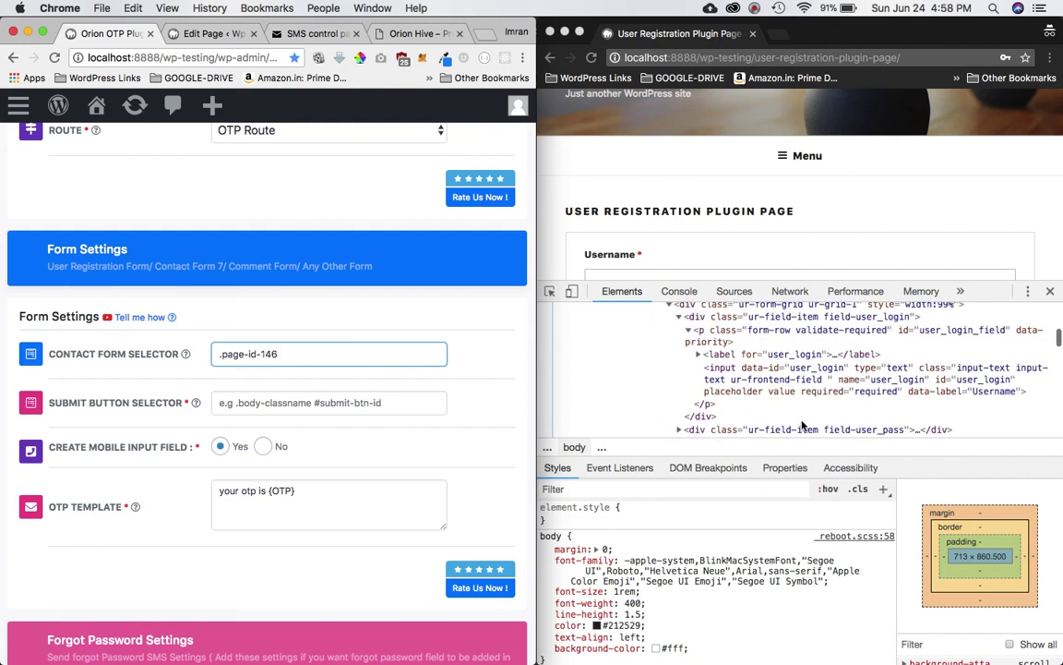
{"action": "left_click", "coordinate": [730, 380]}
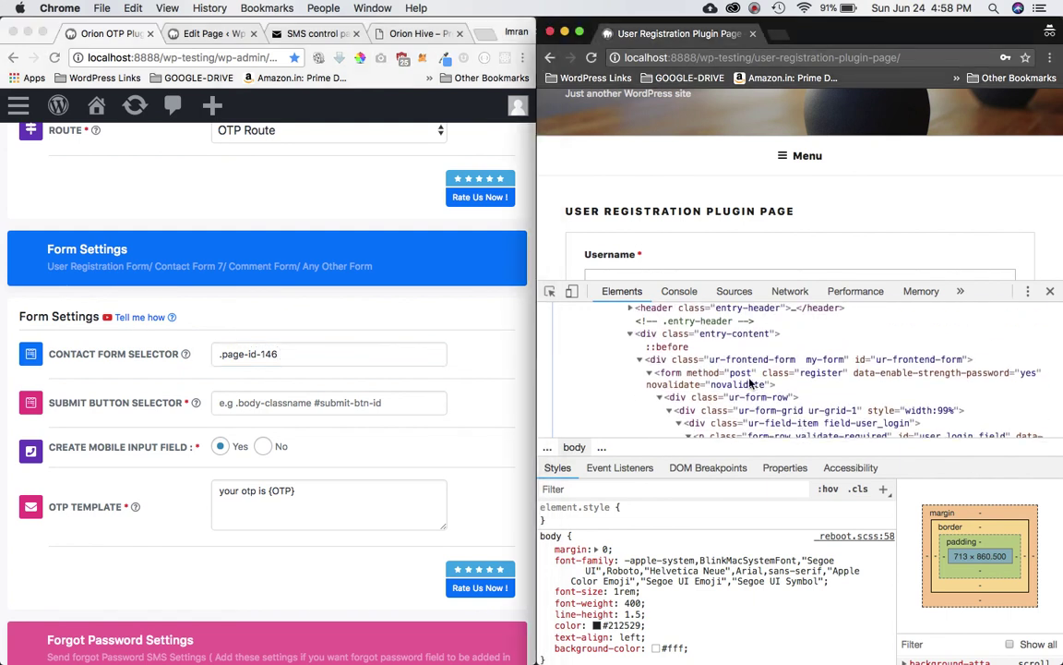
{"action": "left_click", "coordinate": [730, 380]}
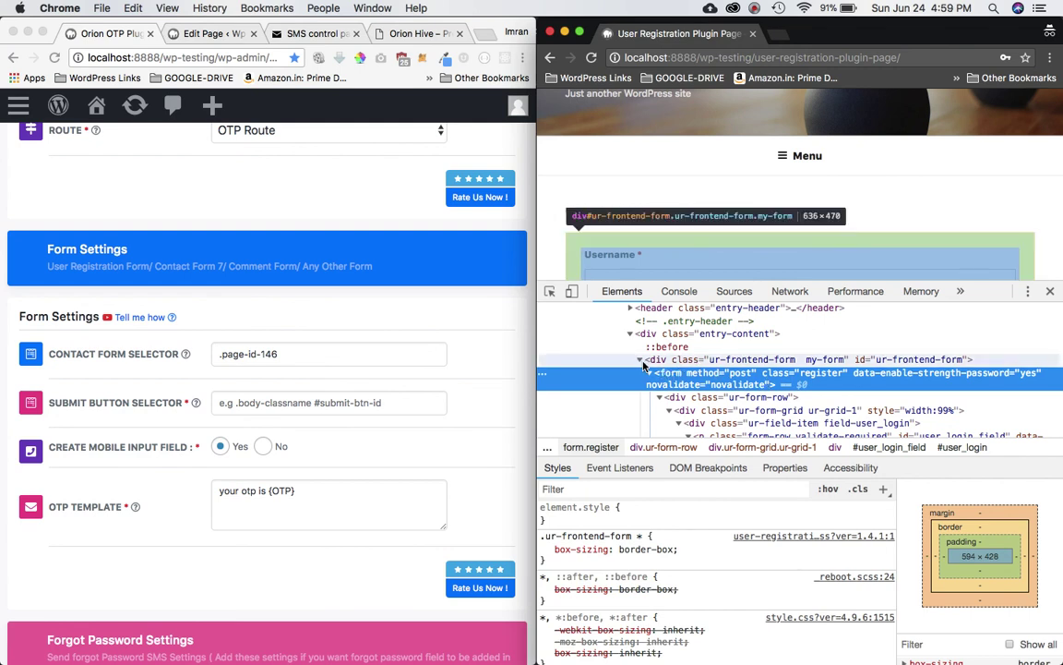
{"action": "left_click", "coordinate": [648, 372]}
{"action": "left_click", "coordinate": [639, 361]}
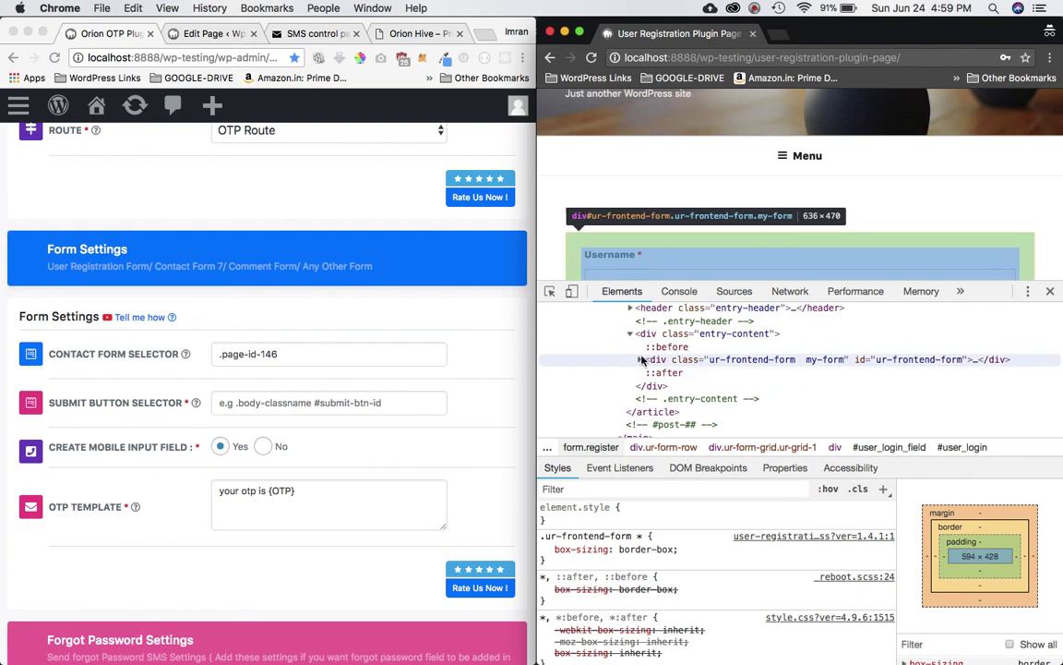
{"action": "left_click", "coordinate": [639, 359]}
{"action": "left_click", "coordinate": [731, 360]}
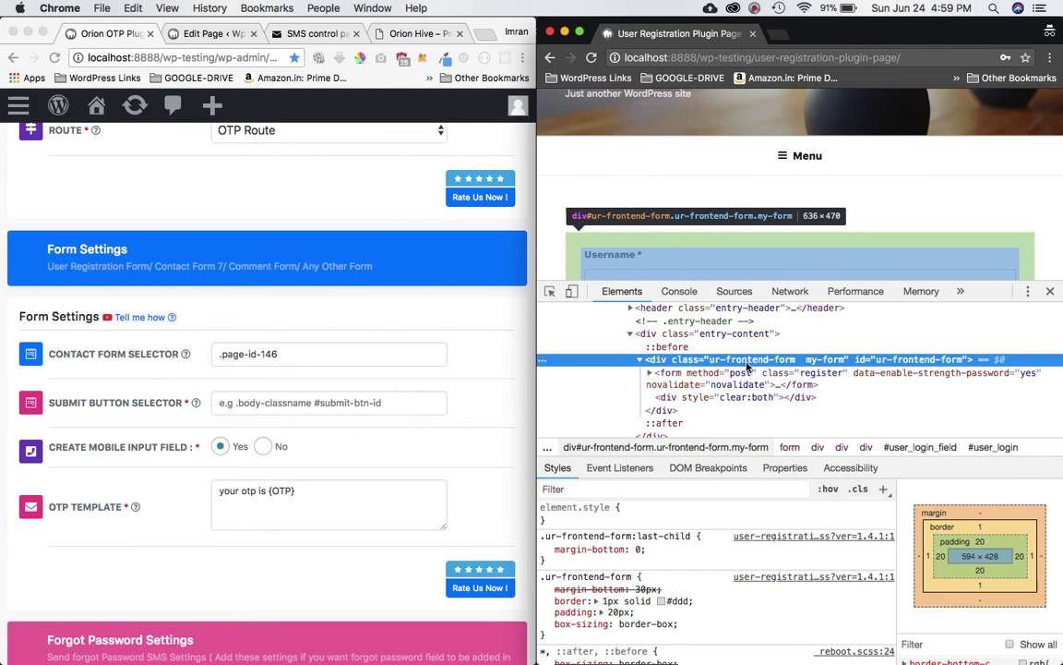
{"action": "double_click", "coordinate": [747, 361]}
{"action": "double_click", "coordinate": [748, 364]}
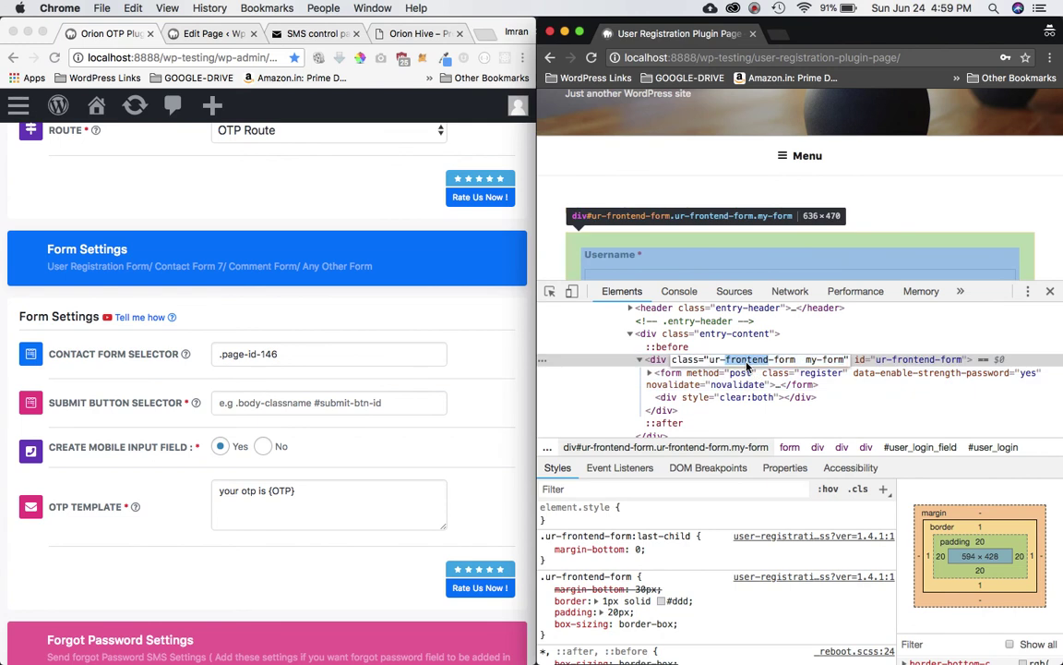
{"action": "left_click_drag", "start_coordinate": [795, 362], "coordinate": [712, 362]}
{"action": "key", "text": "cmd+c"}
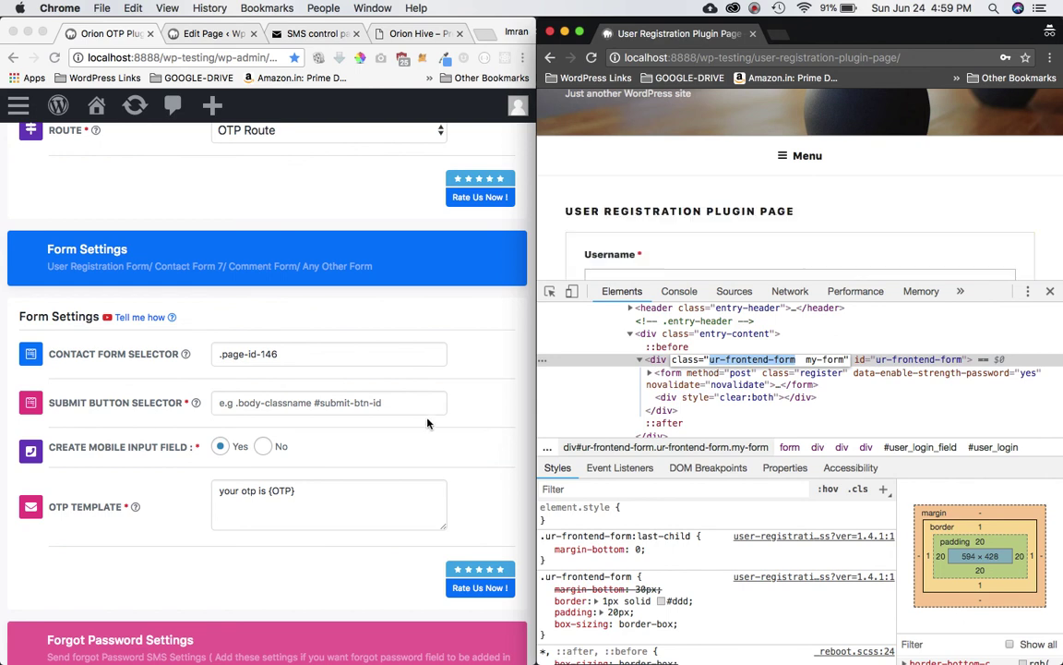
Step: Append .ur-frontend-form to the contact form selector
{"action": "left_click", "coordinate": [318, 366]}
{"action": "type", "text": "."}
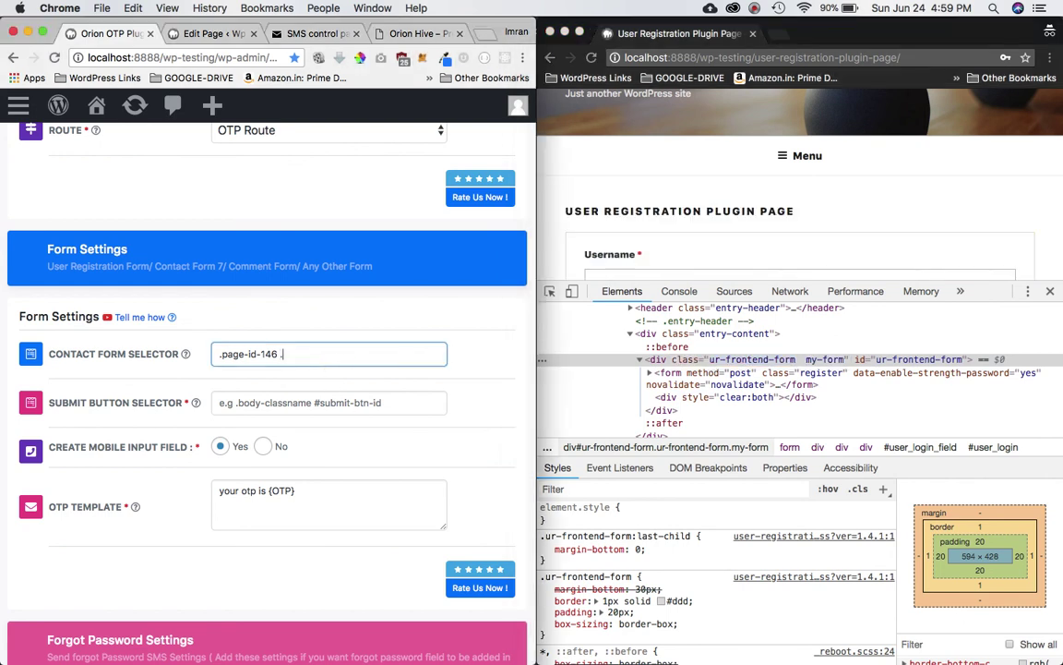
{"action": "key", "text": "cmd+v"}
{"action": "left_click", "coordinate": [345, 404]}
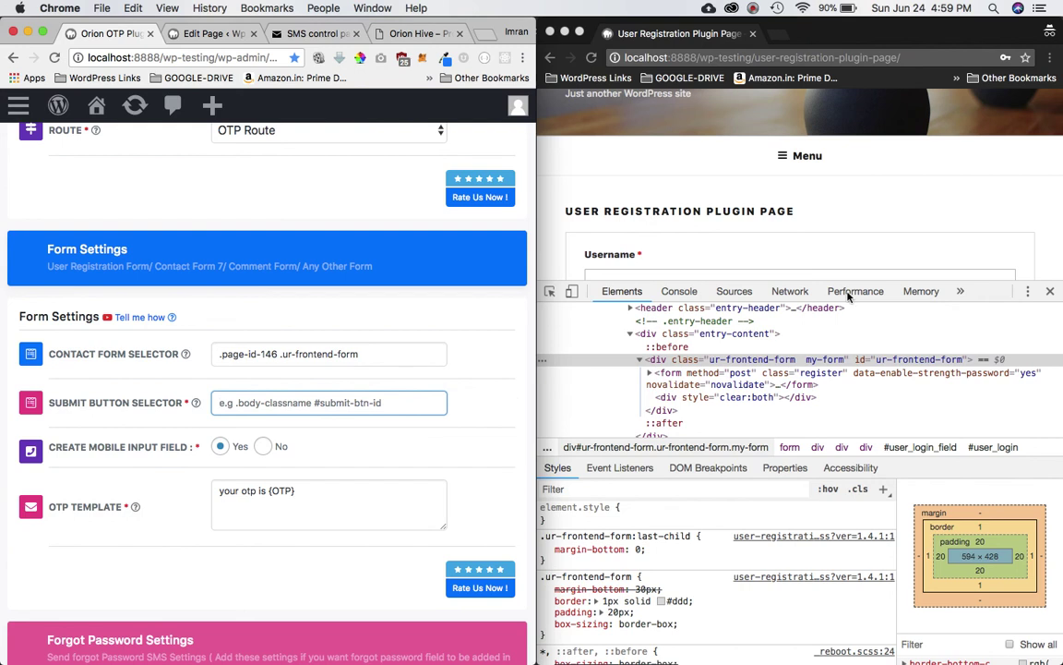
Step: Inspect the registration form's Submit button and select its ur-submit-button class
{"action": "scroll", "coordinate": [842, 191], "scroll_direction": "down", "scroll_amount": 10}
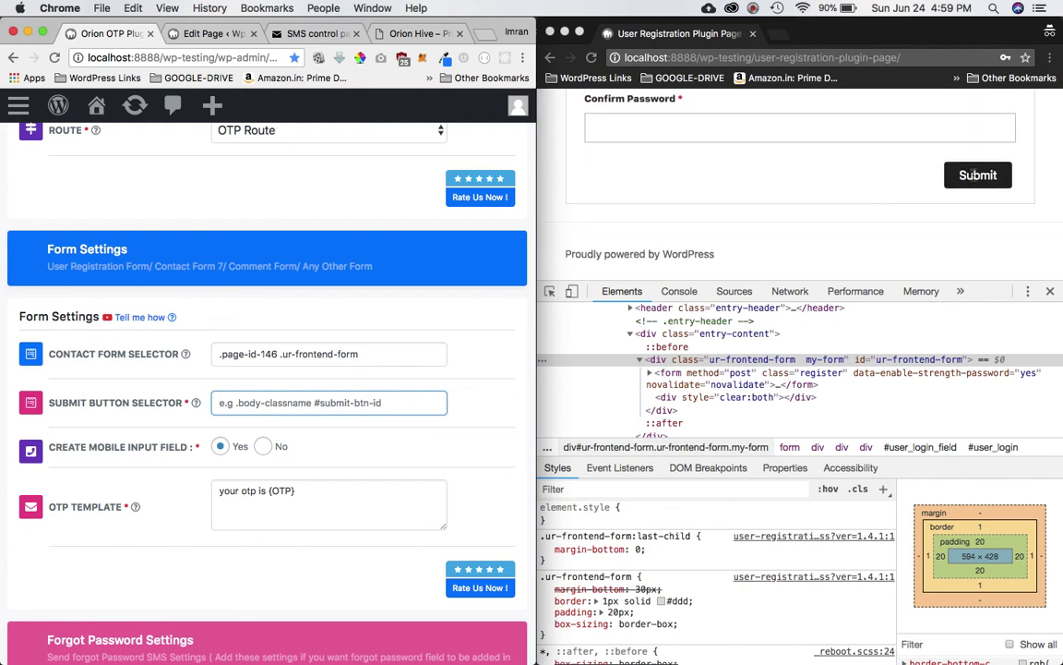
{"action": "right_click", "coordinate": [978, 175]}
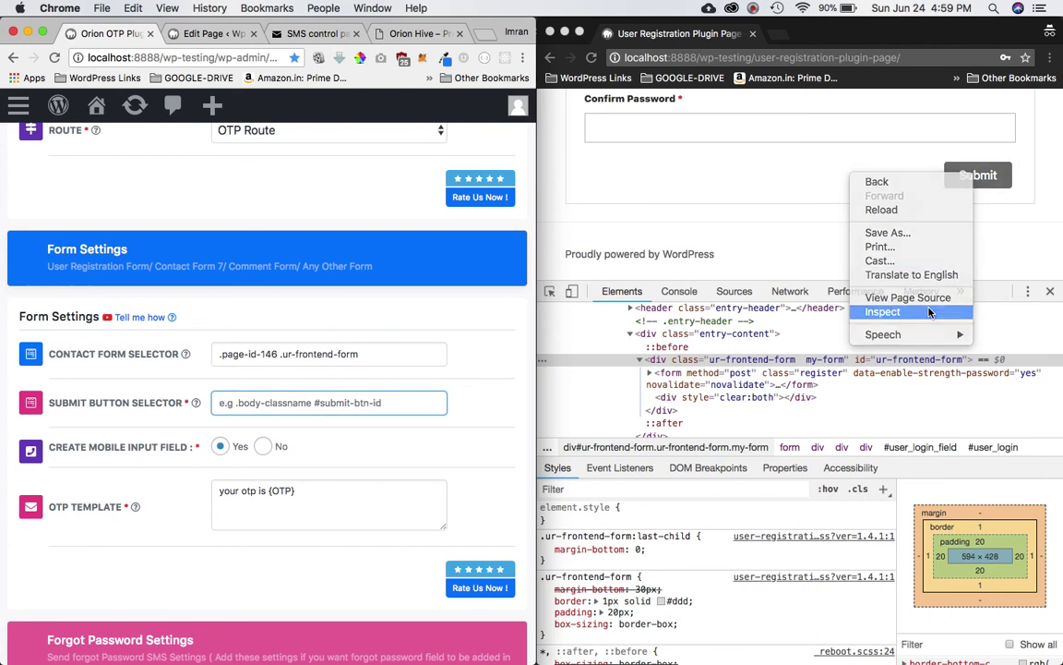
{"action": "left_click", "coordinate": [859, 291]}
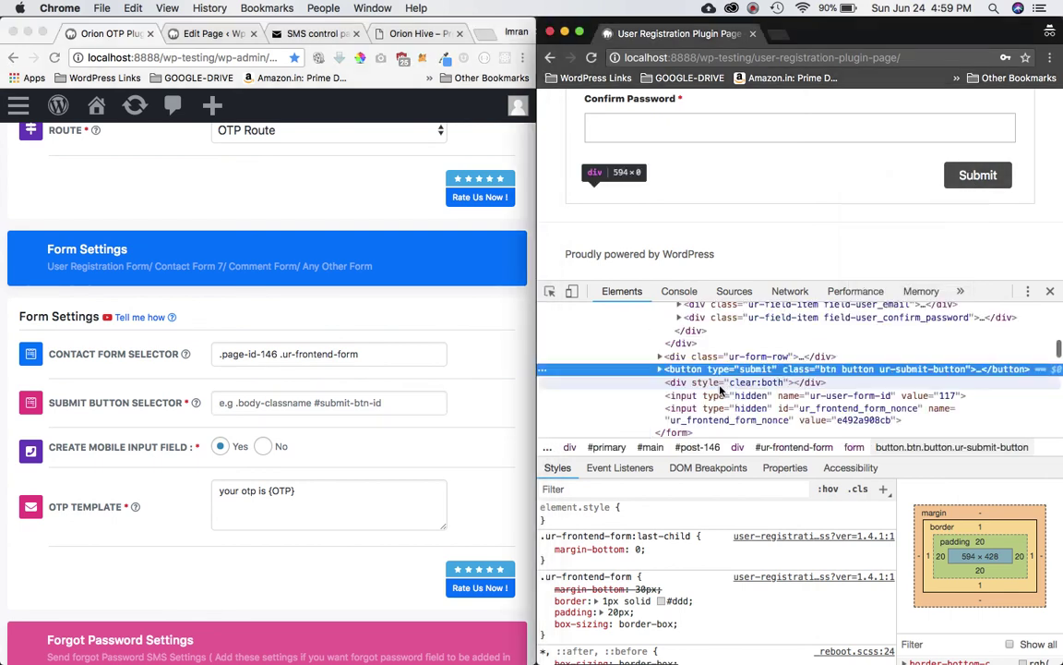
{"action": "double_click", "coordinate": [888, 369]}
{"action": "left_click_drag", "start_coordinate": [880, 371], "coordinate": [968, 372]}
{"action": "key", "text": "super+c"}
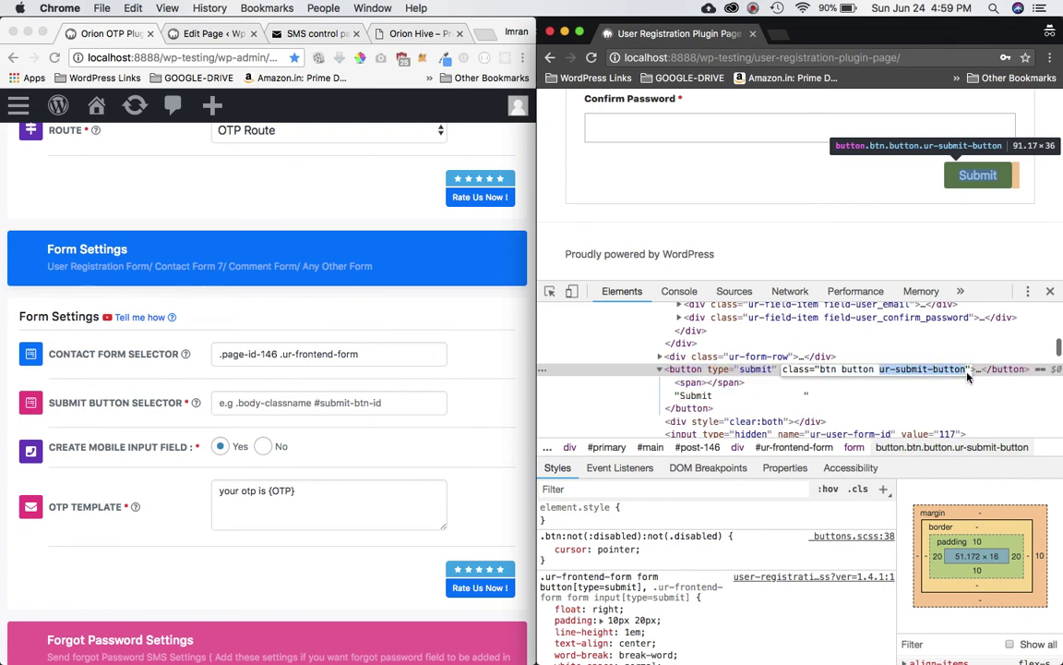
Step: Enter .page-id-146 .ur-submit-button in the Submit Button Selector field
{"action": "left_click", "coordinate": [109, 430]}
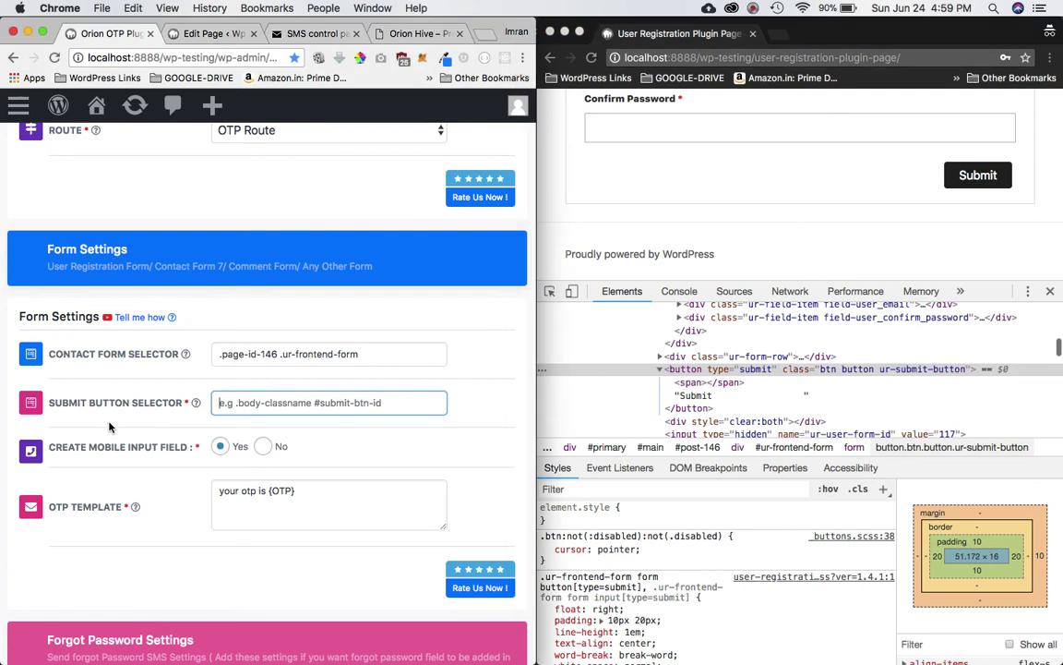
{"action": "mouse_move", "coordinate": [107, 415]}
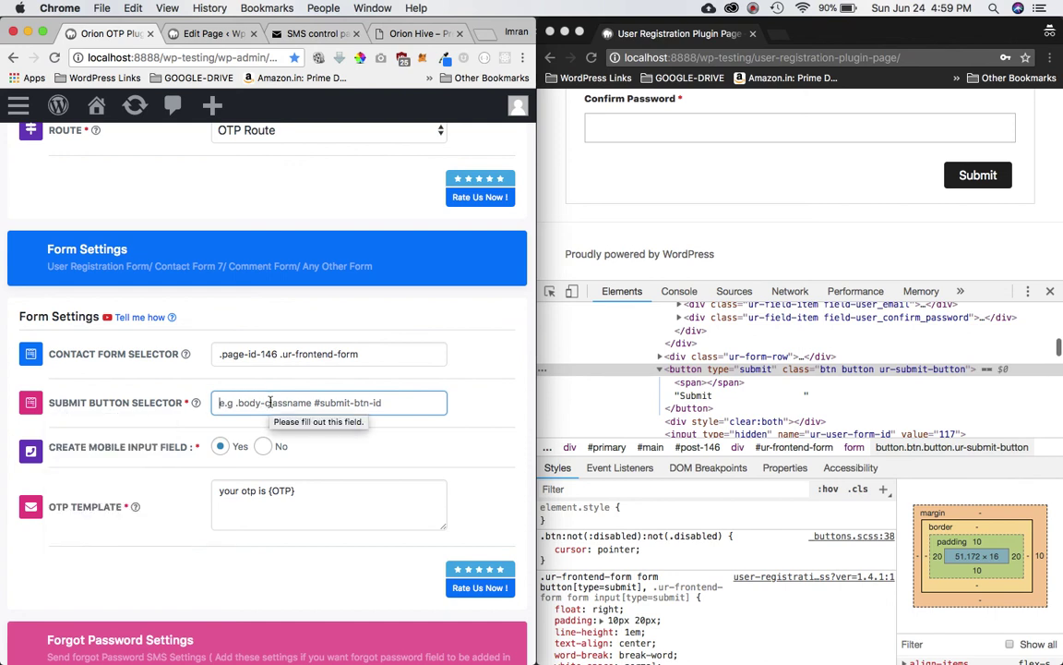
{"action": "key", "text": "super+v"}
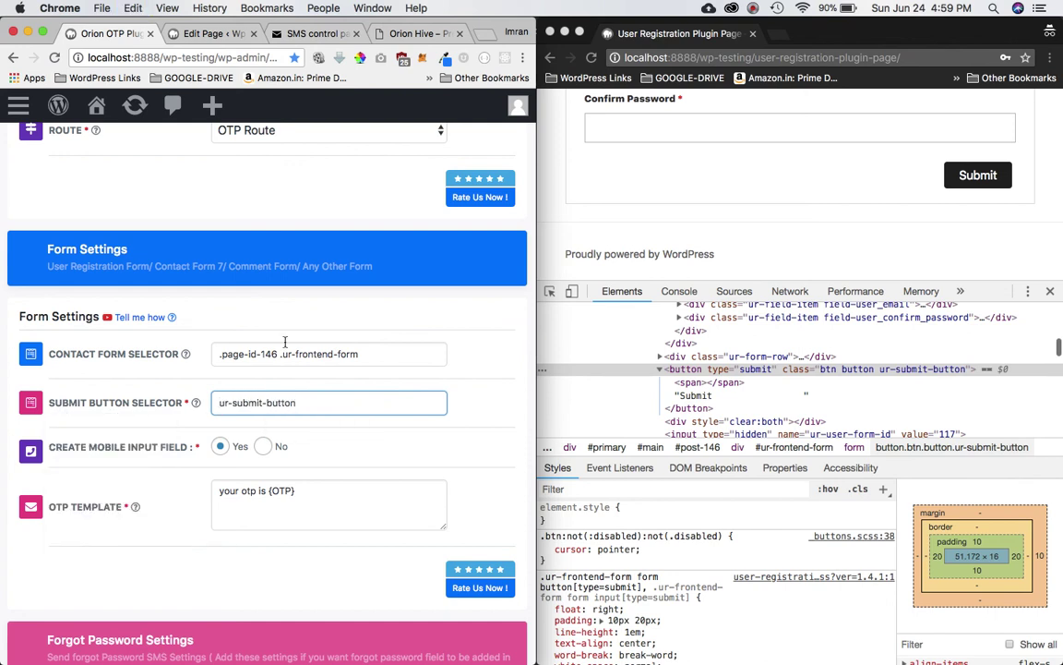
{"action": "left_click_drag", "start_coordinate": [278, 353], "coordinate": [180, 343]}
{"action": "key", "text": "super+c"}
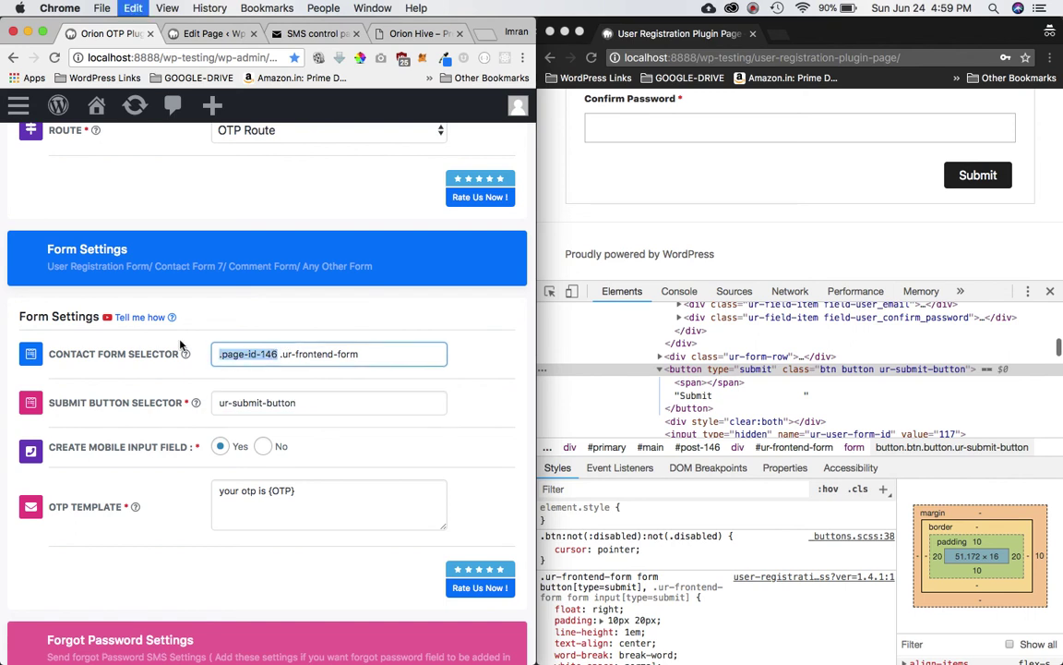
{"action": "left_click", "coordinate": [250, 403]}
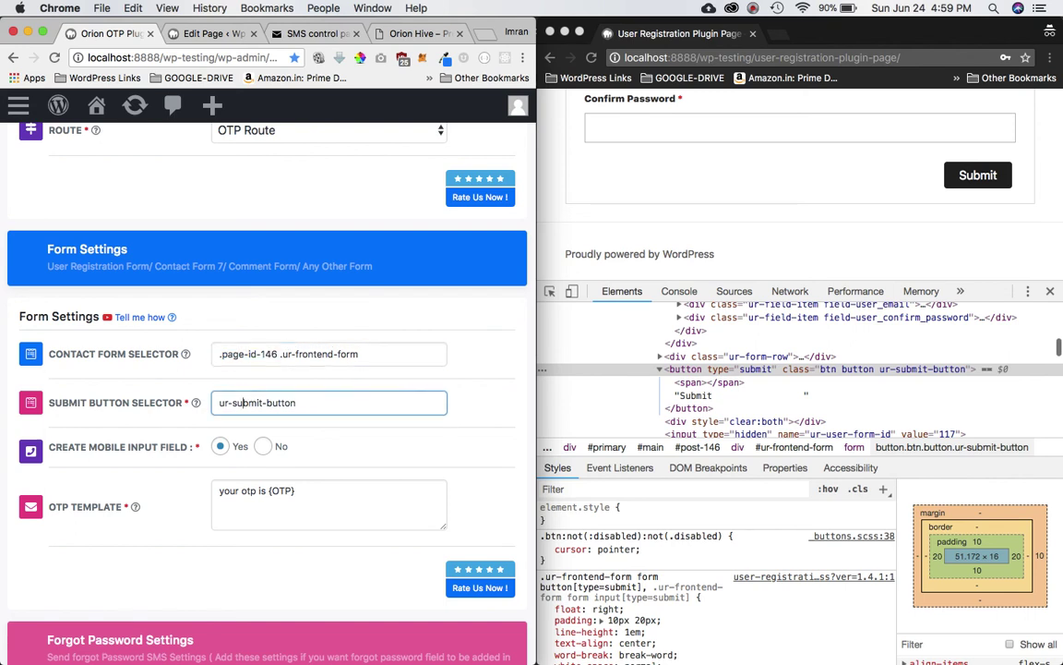
{"action": "key", "text": "super+v"}
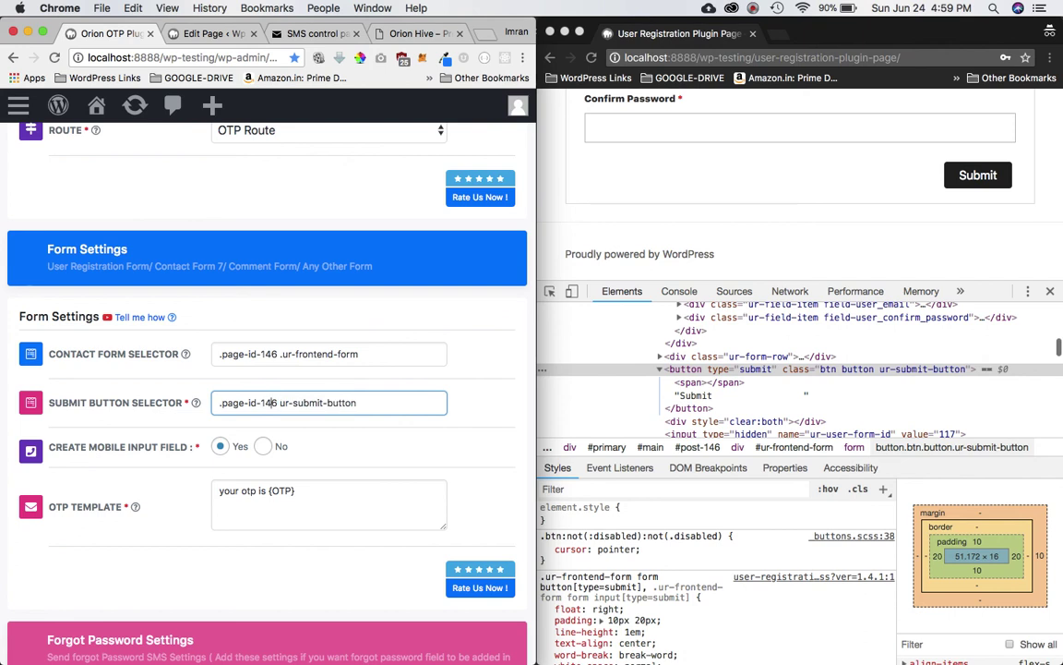
{"action": "type", "text": "."}
{"action": "left_click", "coordinate": [494, 373]}
{"action": "mouse_move", "coordinate": [181, 357]}
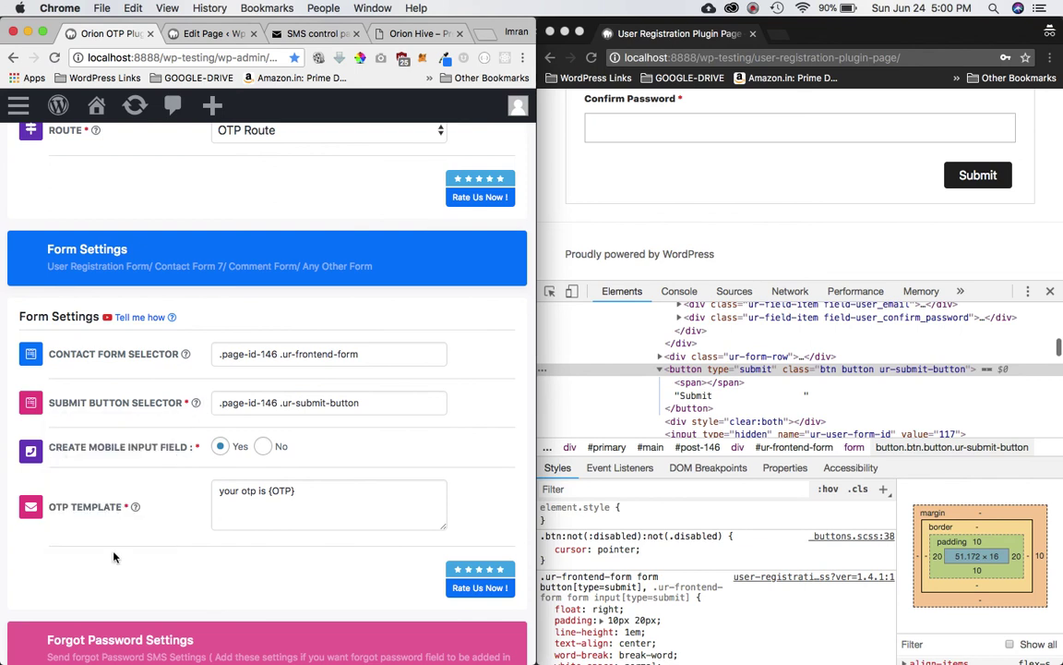
Step: Verify the submit button selector and keep Create Mobile Input Field set to Yes
{"action": "left_click", "coordinate": [378, 409]}
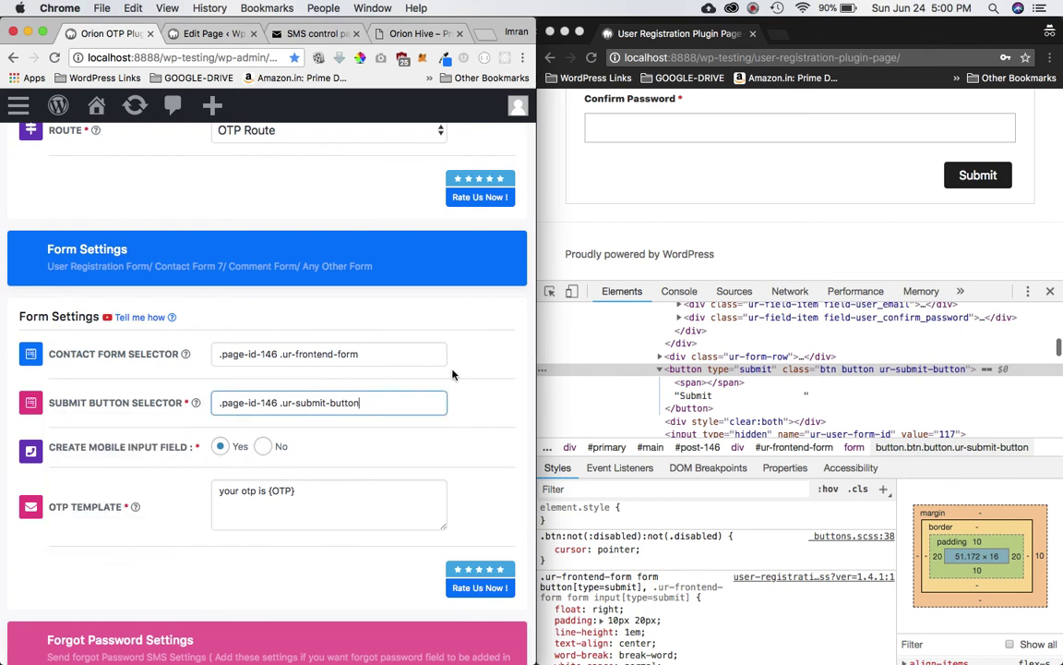
{"action": "scroll", "coordinate": [865, 124], "scroll_direction": "up", "scroll_amount": 4}
{"action": "scroll", "coordinate": [735, 203], "scroll_direction": "up", "scroll_amount": 2}
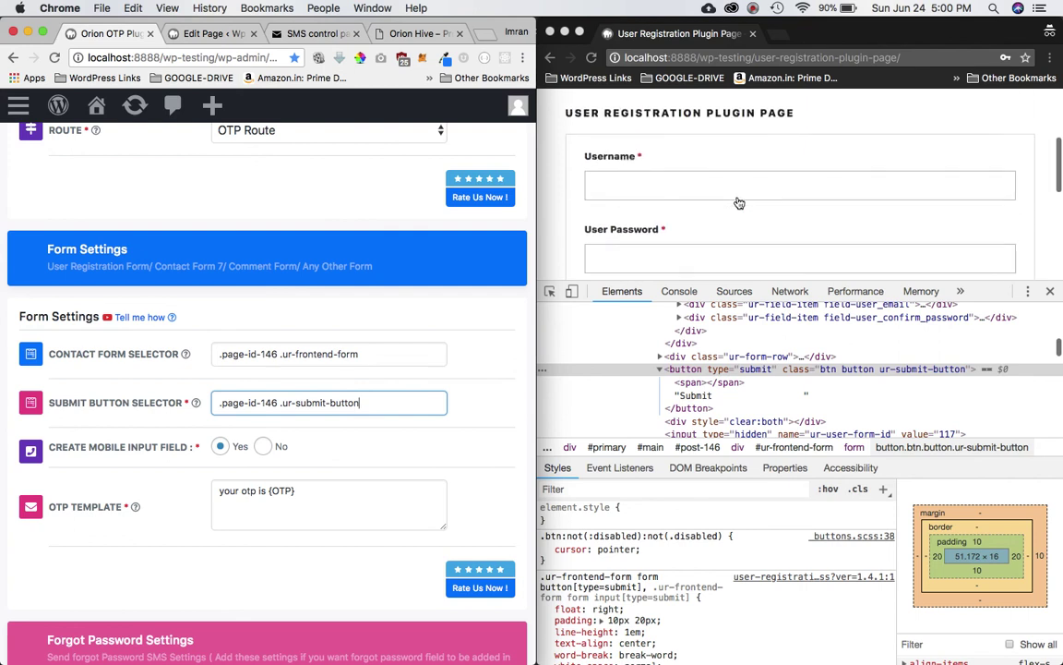
{"action": "scroll", "coordinate": [739, 203], "scroll_direction": "down", "scroll_amount": 3}
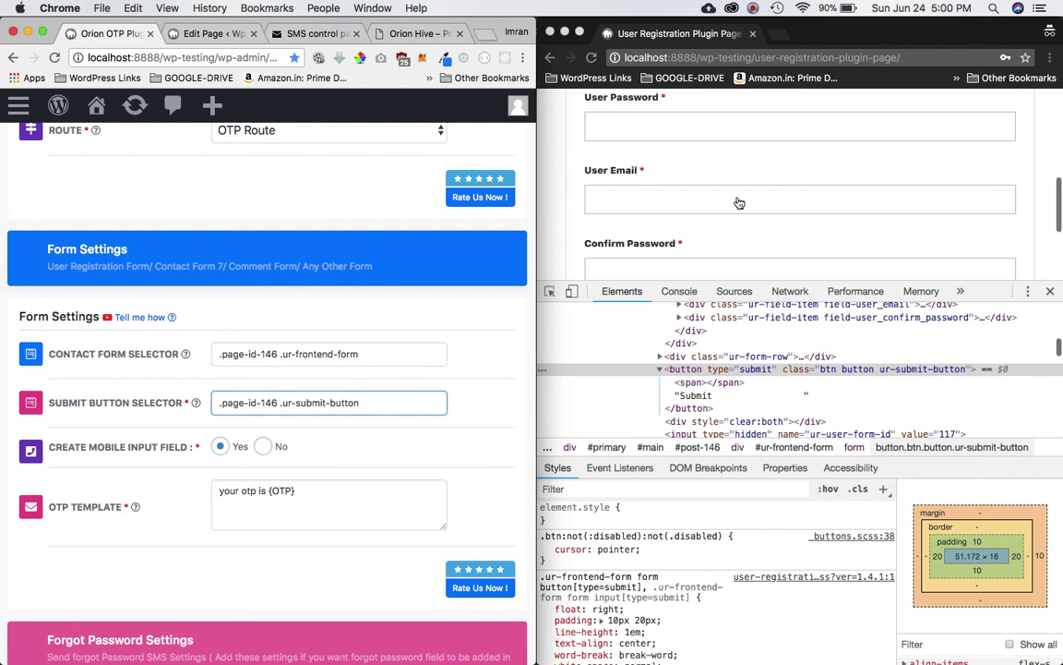
{"action": "left_click", "coordinate": [264, 446]}
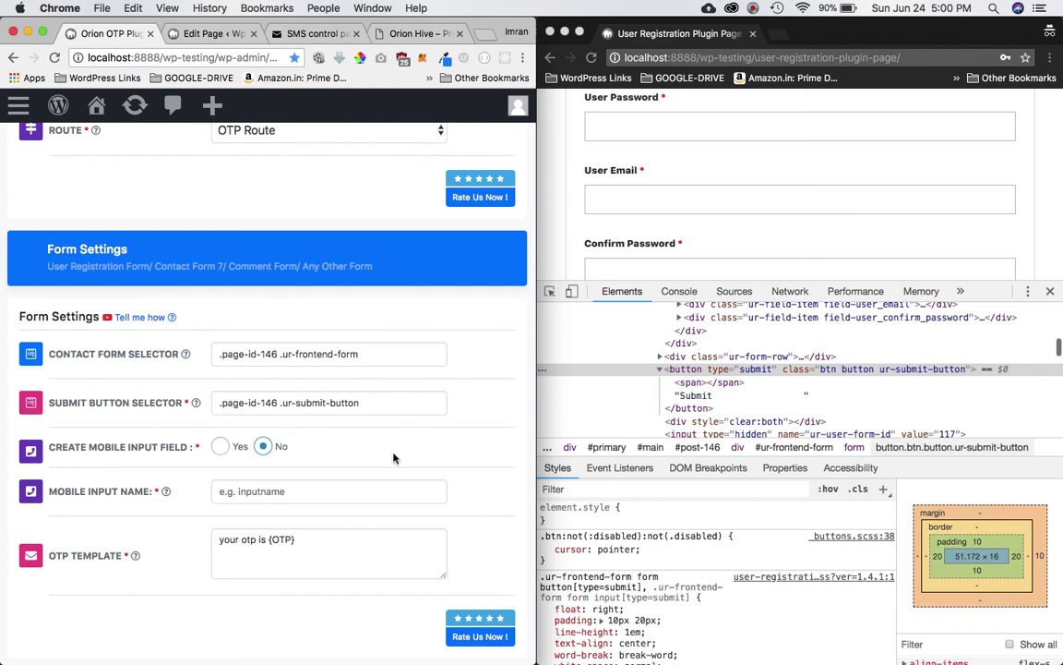
{"action": "left_click", "coordinate": [219, 446]}
Step: Set the OTP template text to 'your otp is {OTP}'
{"action": "left_click", "coordinate": [302, 493]}
{"action": "key", "text": "super+a"}
{"action": "key", "text": "super+v"}
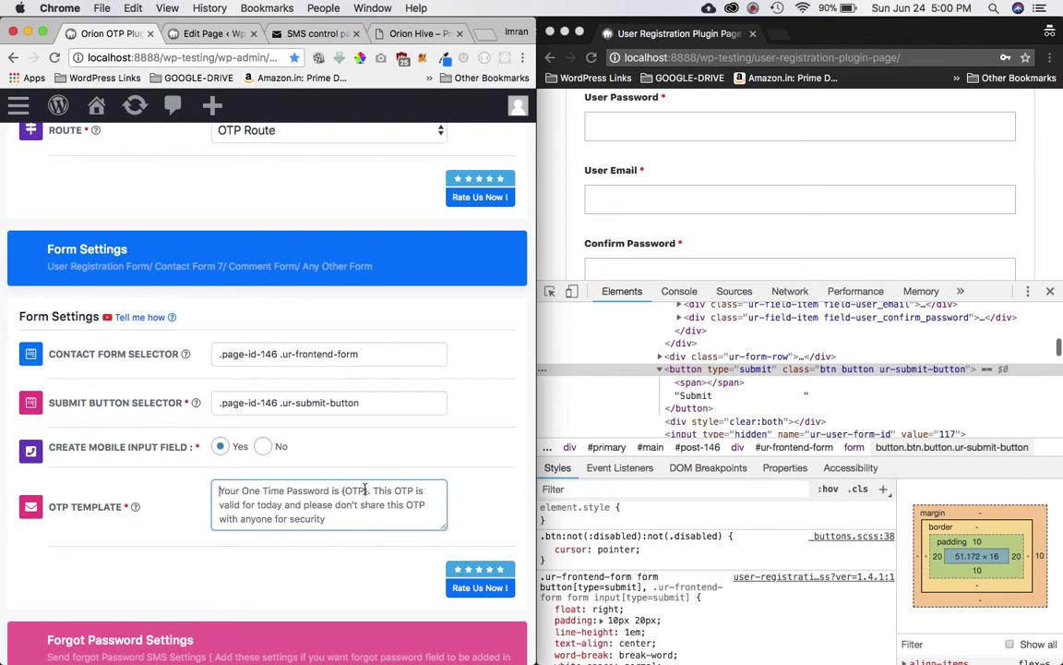
{"action": "type", "text": "you"}
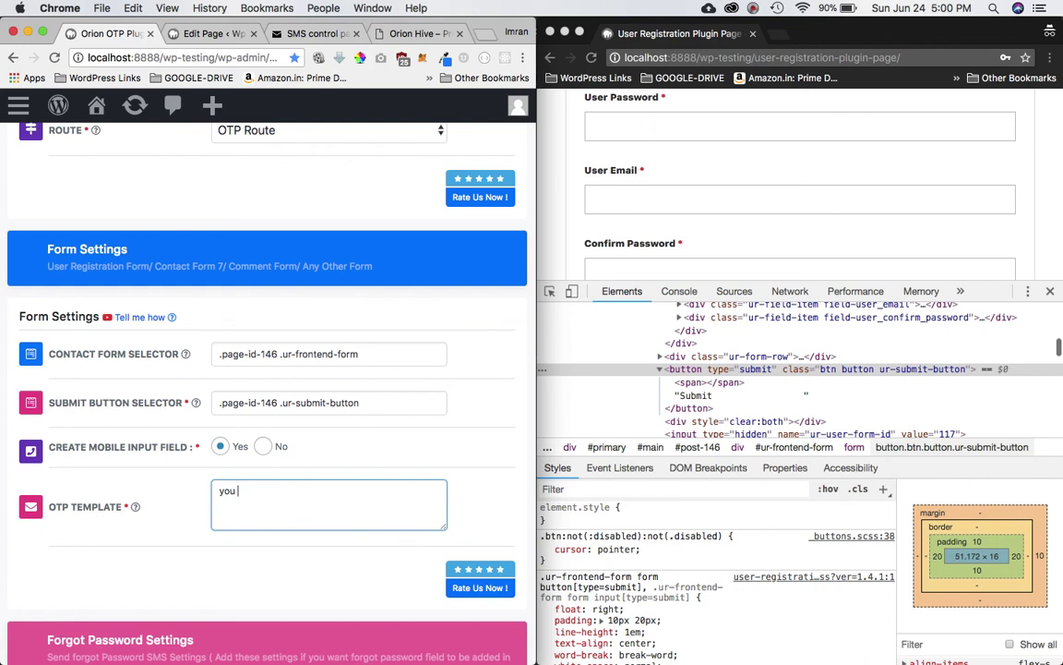
{"action": "type", "text": "r pas"}
{"action": "key", "text": "BackSpace"}
{"action": "key", "text": "BackSpace"}
{"action": "key", "text": "BackSpace"}
{"action": "key", "text": "BackSpace"}
{"action": "key", "text": "BackSpace"}
{"action": "key", "text": "BackSpace"}
{"action": "key", "text": "BackSpace"}
{"action": "key", "text": "BackSpace"}
{"action": "key", "text": "BackSpace"}
{"action": "type", "text": "ot"}
{"action": "type", "text": "p"}
Step: Save the Orion OTP settings changes
{"action": "scroll", "coordinate": [406, 508], "scroll_direction": "down", "scroll_amount": 2}
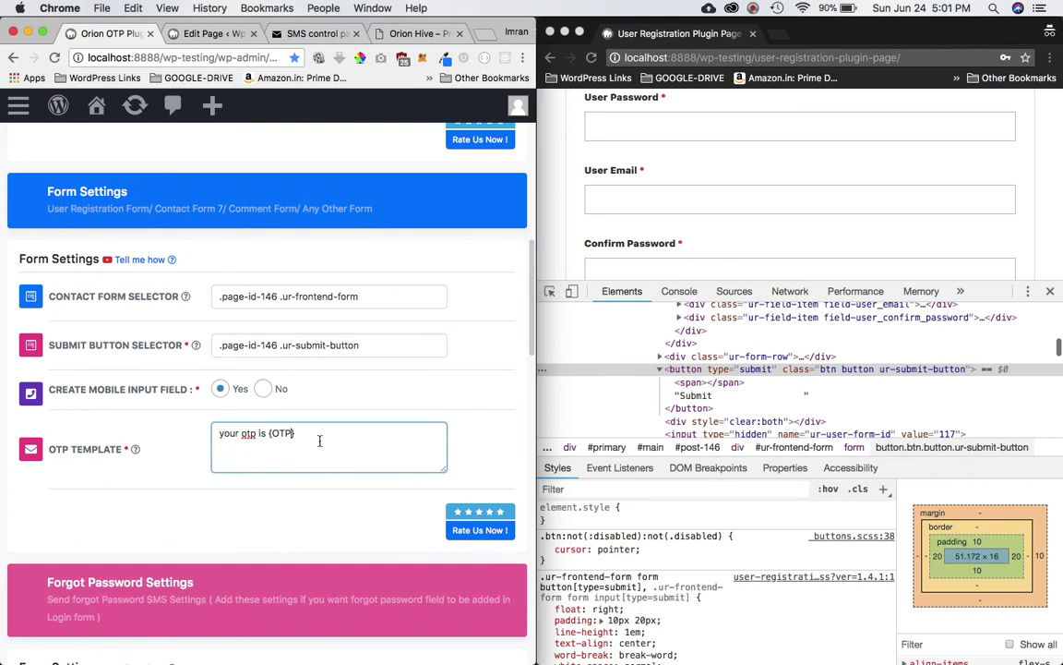
{"action": "scroll", "coordinate": [320, 441], "scroll_direction": "down", "scroll_amount": 10}
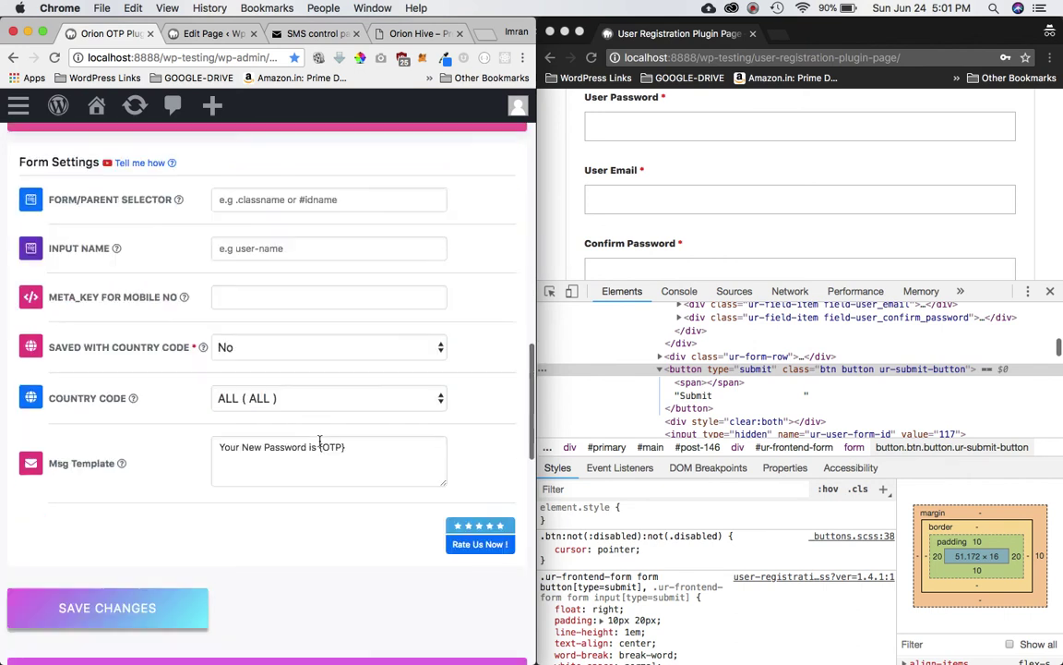
{"action": "left_click", "coordinate": [112, 535]}
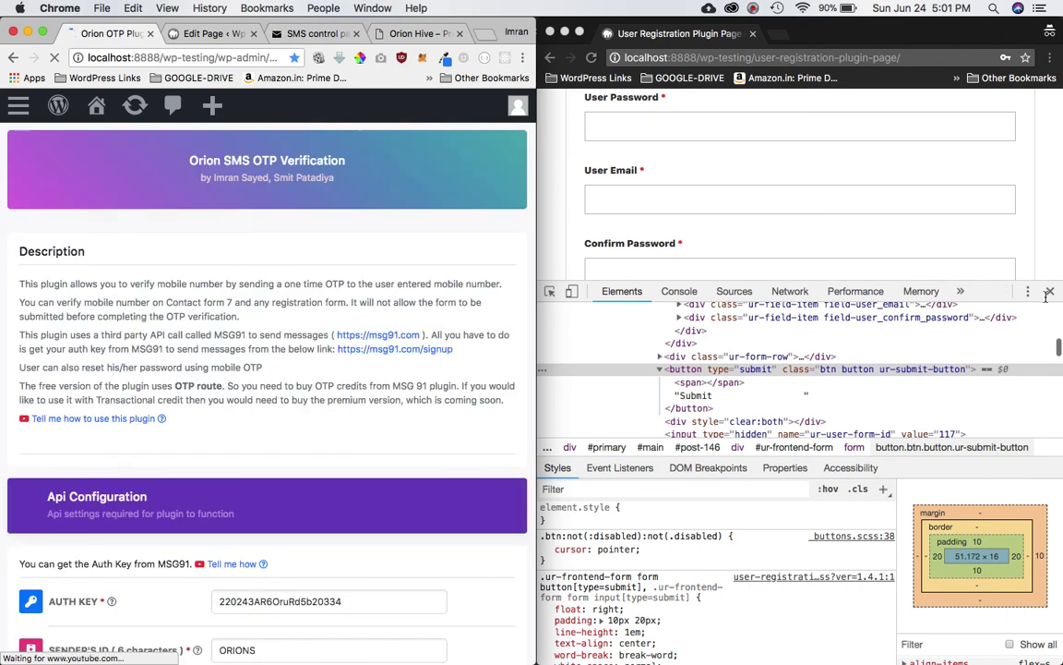
Step: Reload the registration page beside the settings and place the caret in the new +91 mobile number field
{"action": "left_click", "coordinate": [942, 267]}
{"action": "left_click", "coordinate": [1050, 291]}
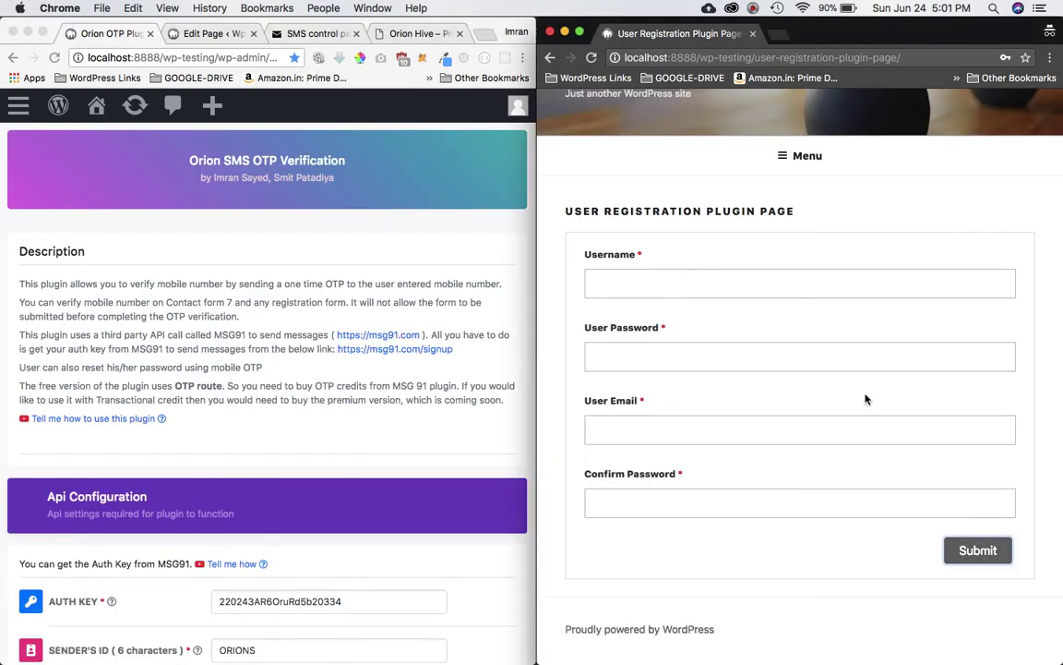
{"action": "left_click", "coordinate": [865, 399]}
{"action": "key", "text": "super+r"}
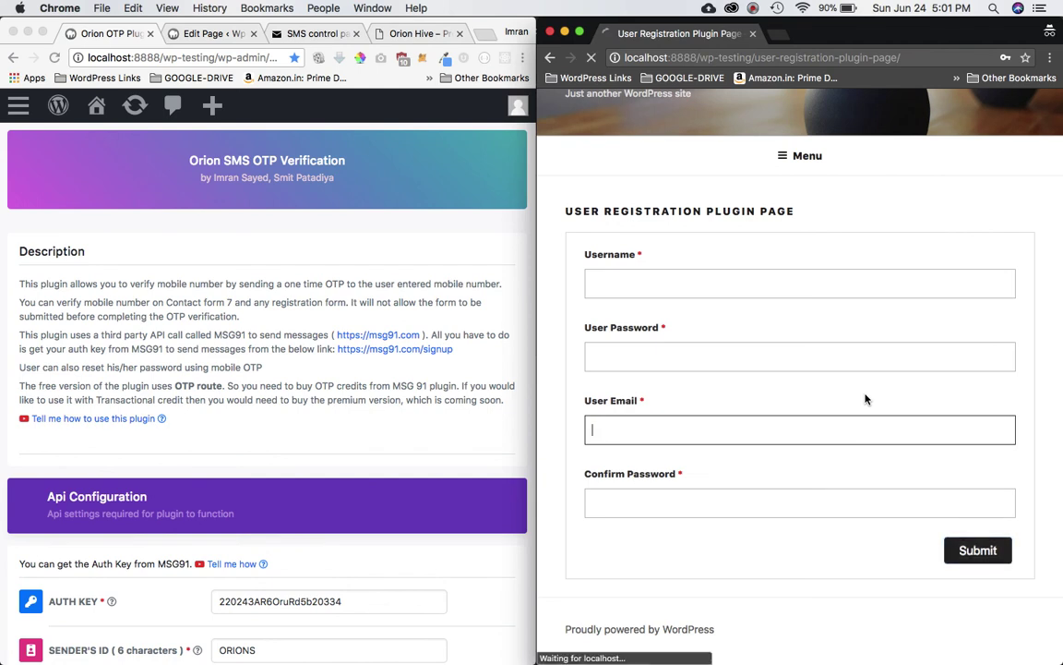
{"action": "scroll", "coordinate": [865, 399], "scroll_direction": "down", "scroll_amount": 3}
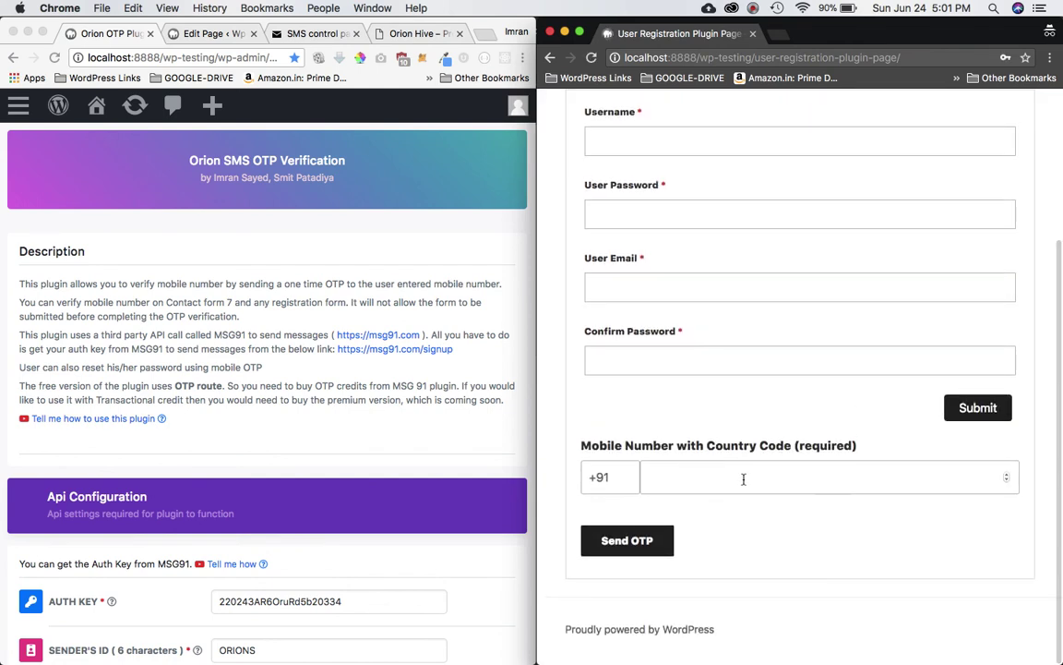
{"action": "left_click", "coordinate": [669, 479]}
{"action": "scroll", "coordinate": [711, 474], "scroll_direction": "up", "scroll_amount": 4}
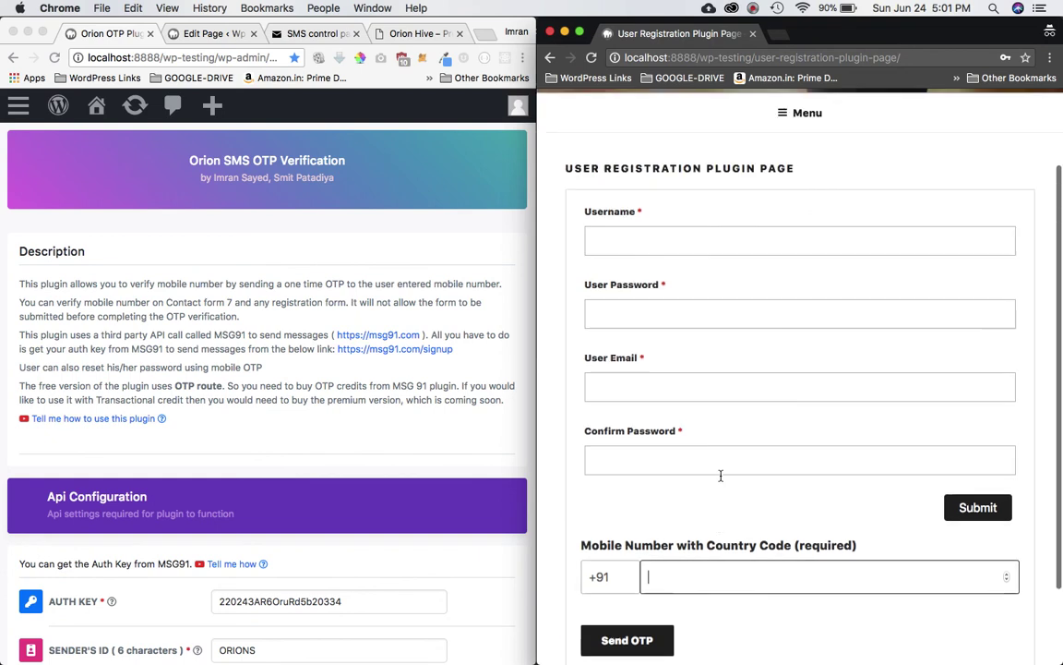
{"action": "scroll", "coordinate": [720, 473], "scroll_direction": "down", "scroll_amount": 3}
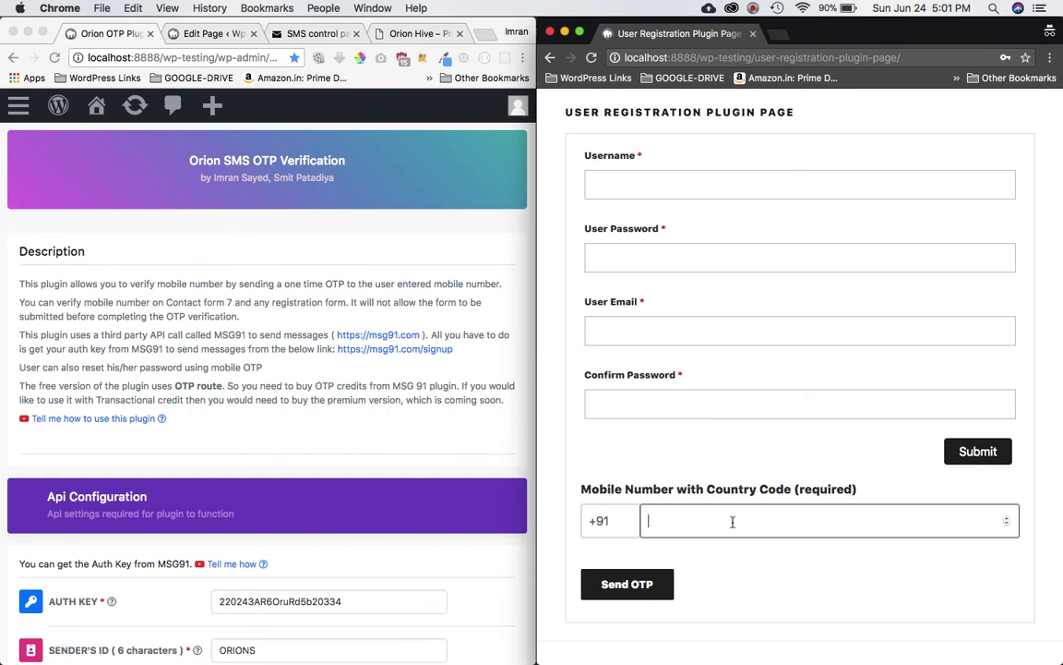
Step: Browse Orion Hive's pricing and Pro With Customization plan page, then return to the plugin settings
{"action": "left_click", "coordinate": [414, 33]}
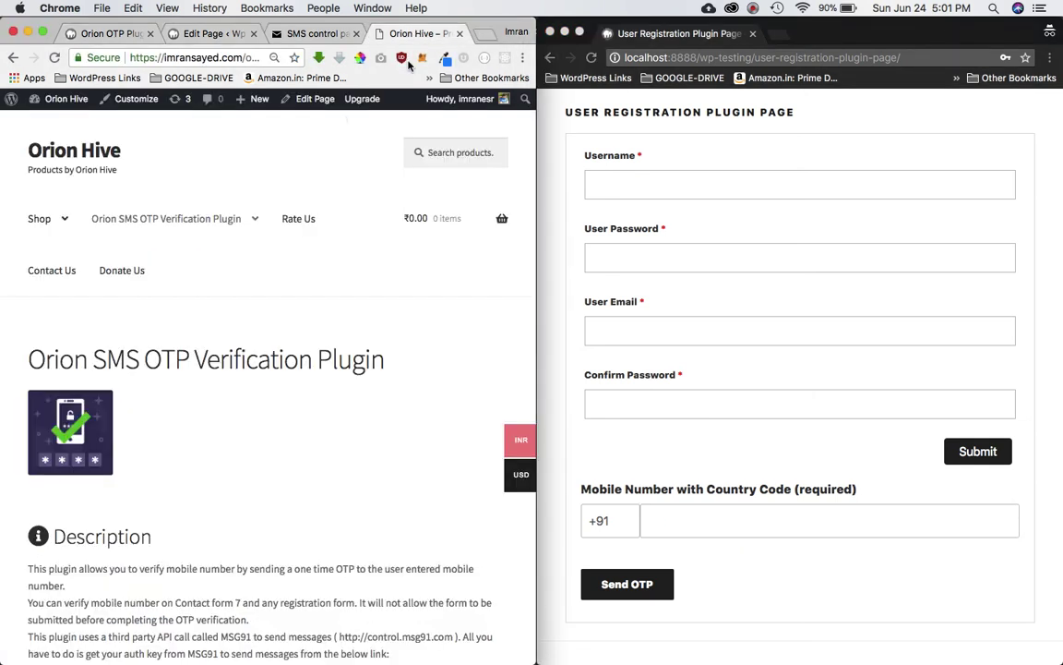
{"action": "left_click_drag", "start_coordinate": [537, 220], "coordinate": [947, 221]}
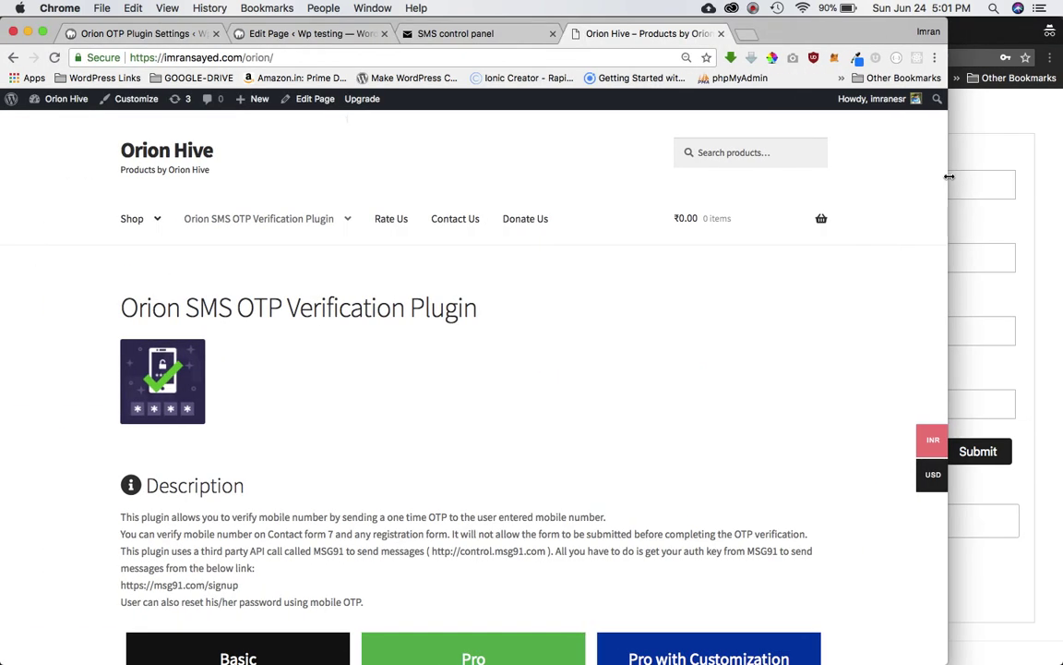
{"action": "scroll", "coordinate": [462, 462], "scroll_direction": "down", "scroll_amount": 10}
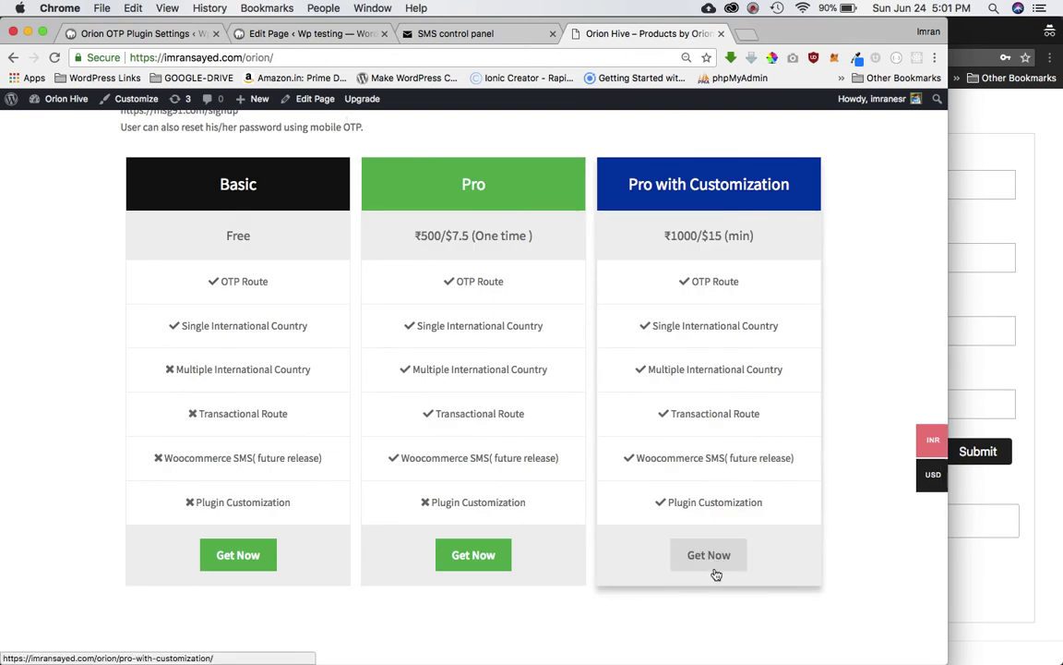
{"action": "left_click", "coordinate": [716, 565]}
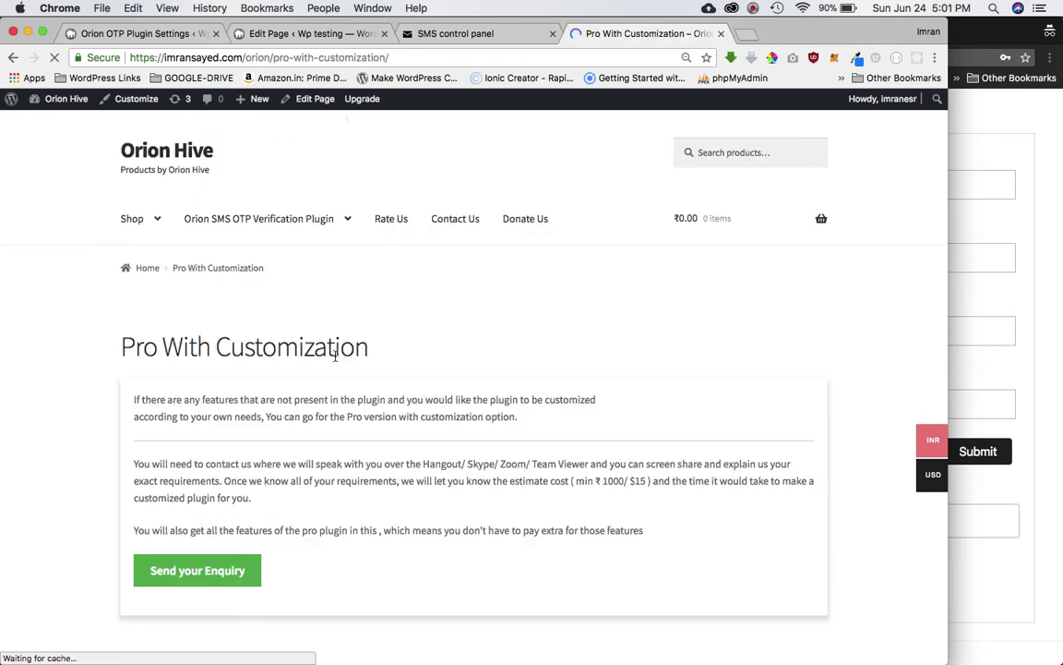
{"action": "scroll", "coordinate": [335, 412], "scroll_direction": "down", "scroll_amount": 4}
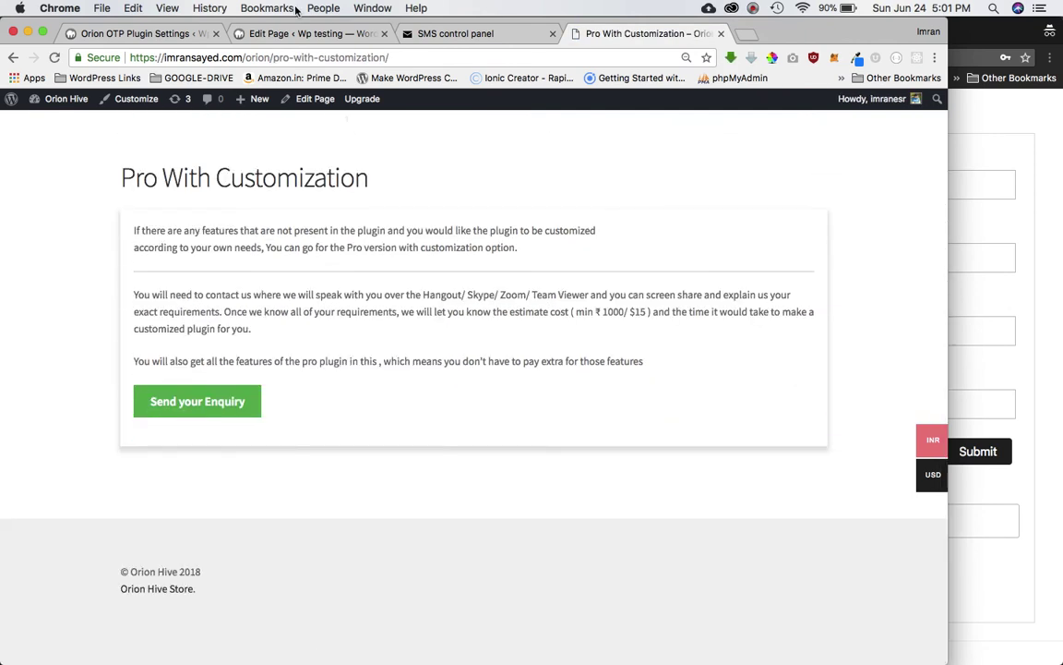
{"action": "left_click", "coordinate": [140, 33]}
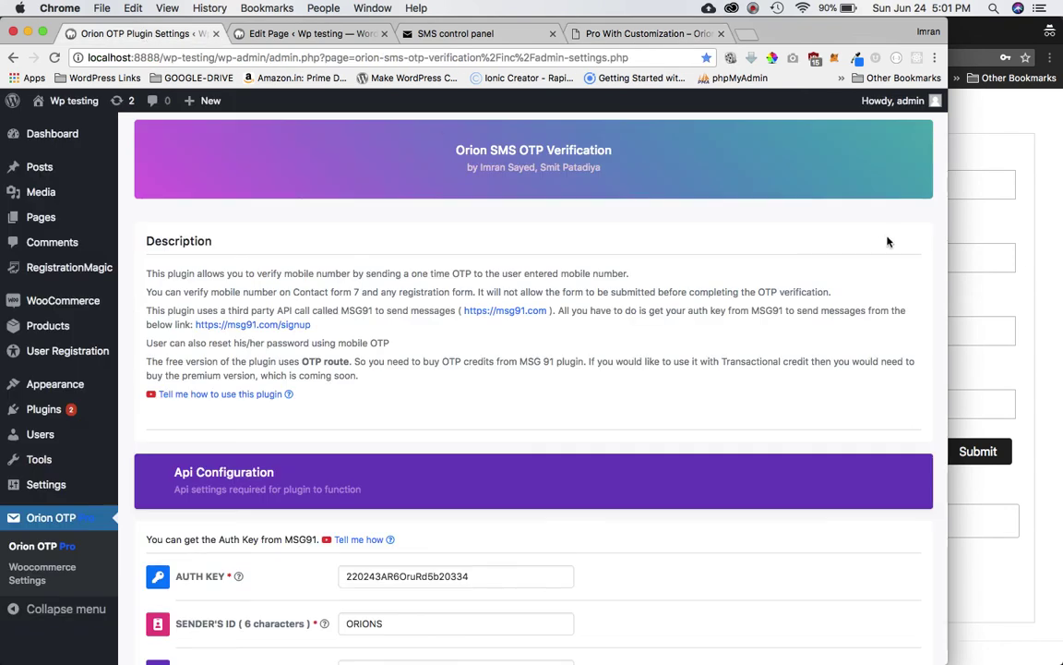
Step: Narrow the settings window and bring the registration page forward
{"action": "left_click_drag", "start_coordinate": [947, 225], "coordinate": [571, 244]}
{"action": "left_click", "coordinate": [859, 475]}
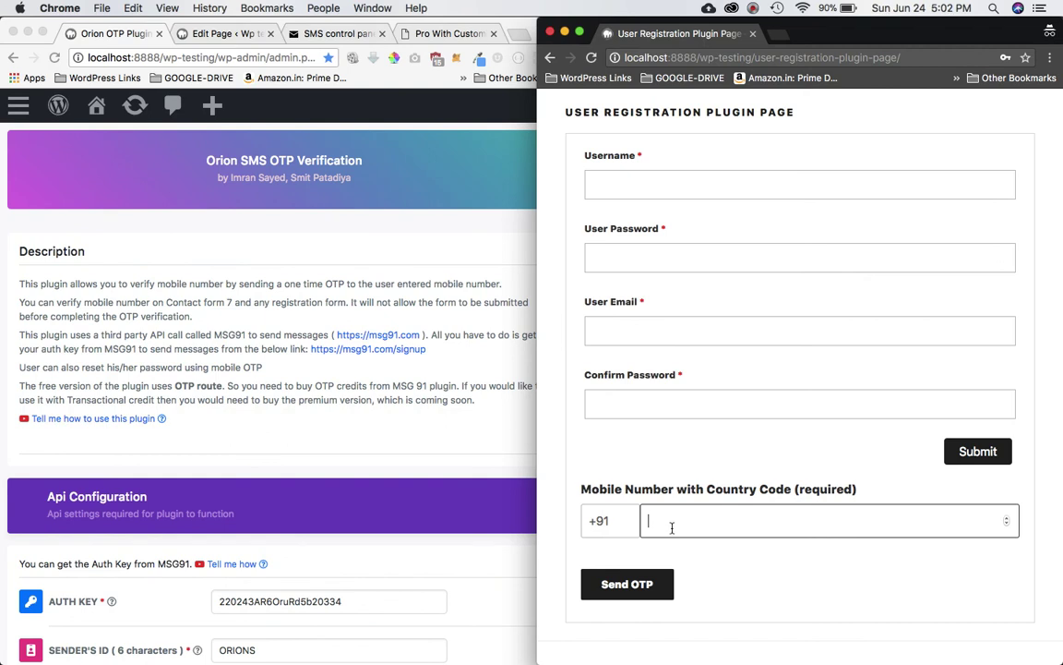
{"action": "scroll", "coordinate": [673, 530], "scroll_direction": "down", "scroll_amount": 2}
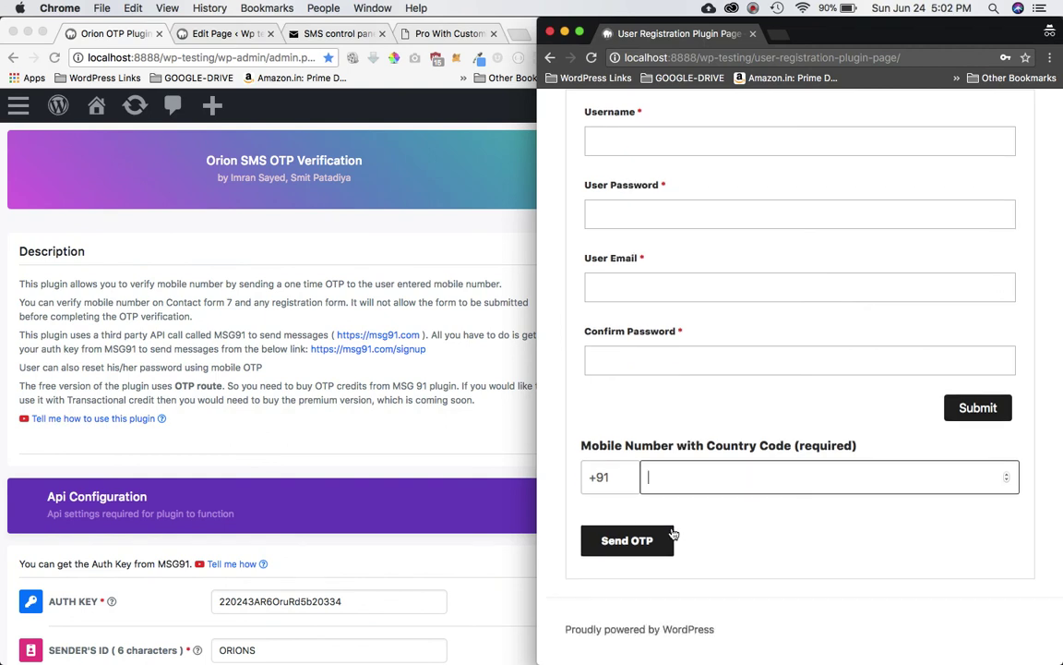
{"action": "left_click", "coordinate": [754, 9]}
{"action": "left_click", "coordinate": [775, 61]}
{"action": "key", "text": "super+alt+i"}
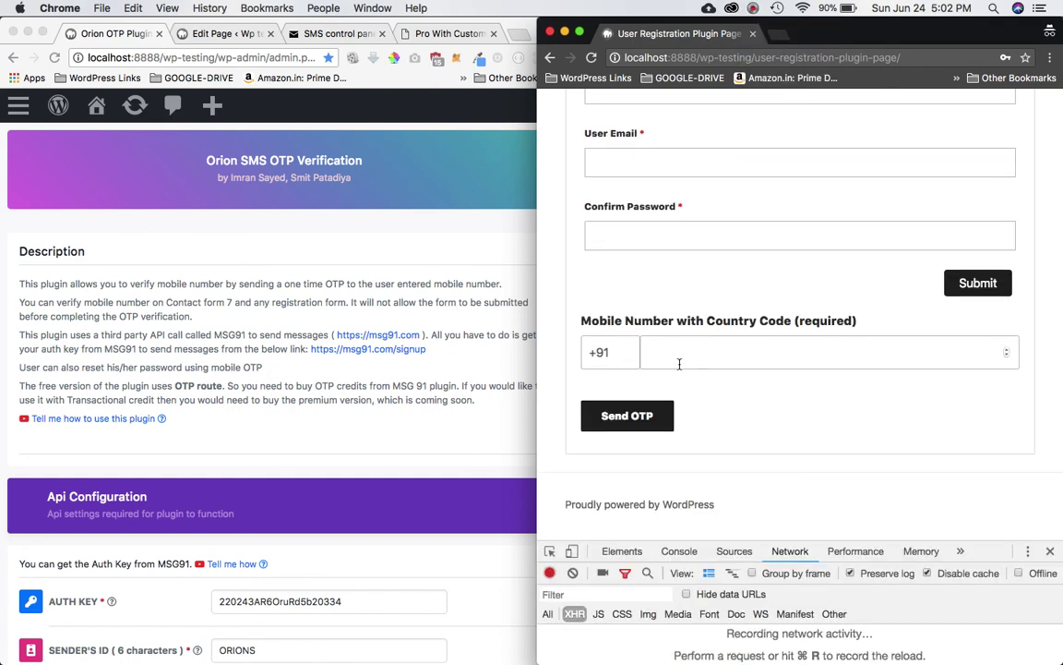
{"action": "left_click", "coordinate": [679, 364]}
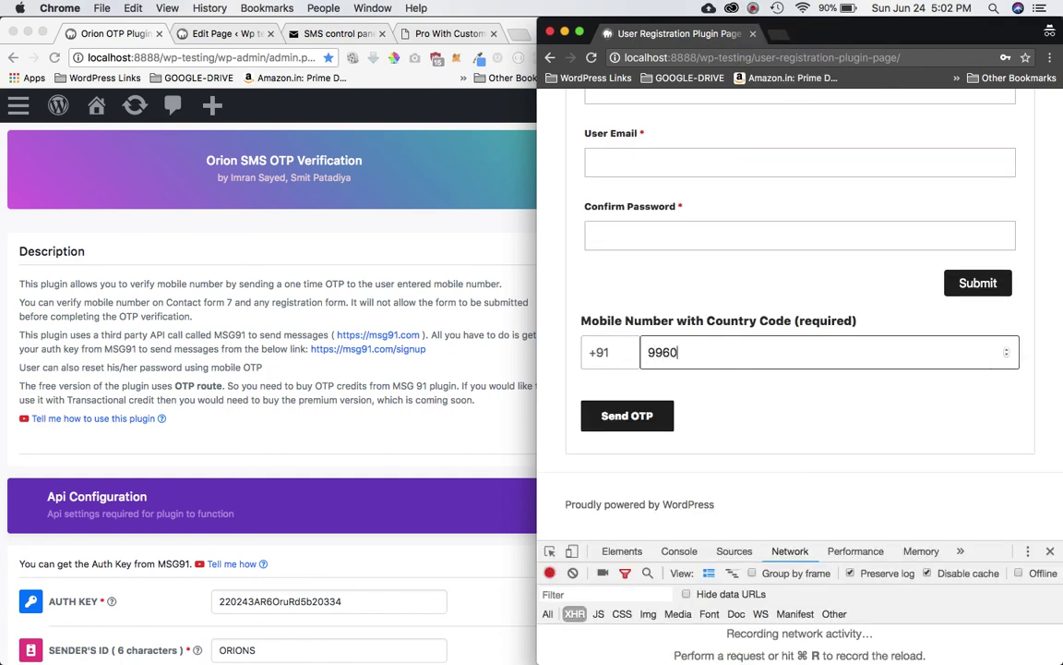
{"action": "double_click", "coordinate": [611, 359]}
{"action": "scroll", "coordinate": [336, 413], "scroll_direction": "down", "scroll_amount": 4}
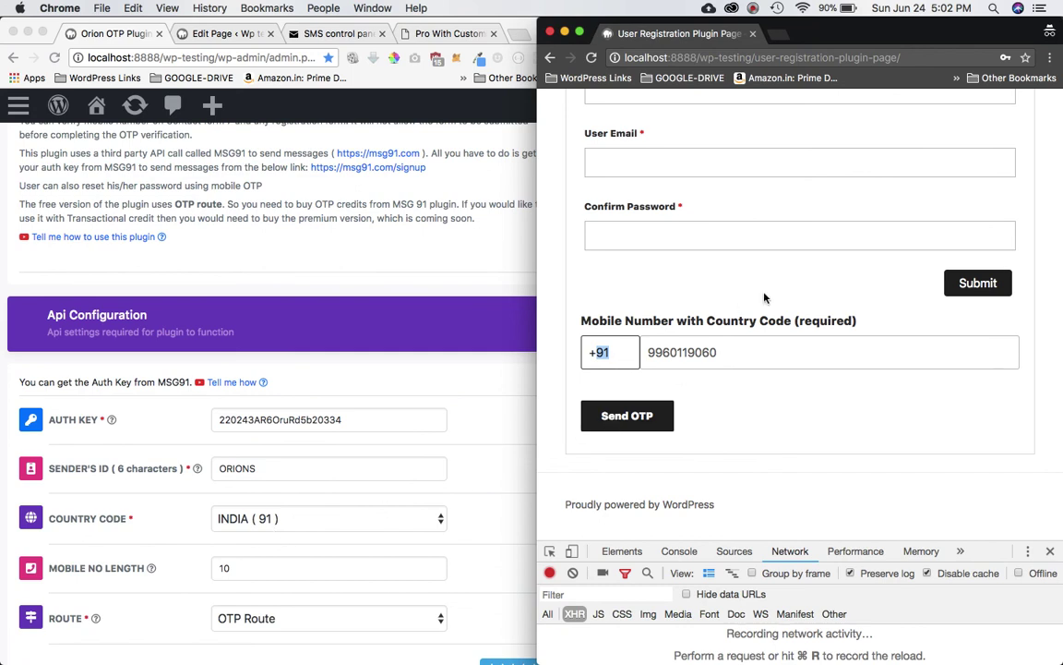
{"action": "left_click", "coordinate": [706, 237]}
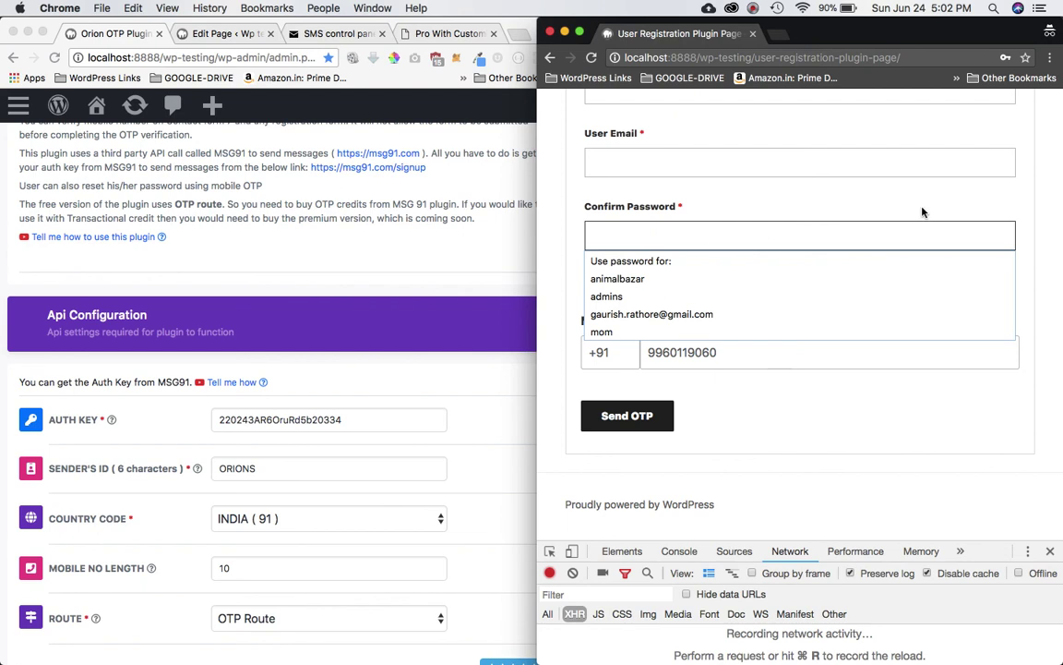
{"action": "key", "text": "Escape"}
{"action": "left_click", "coordinate": [977, 284]}
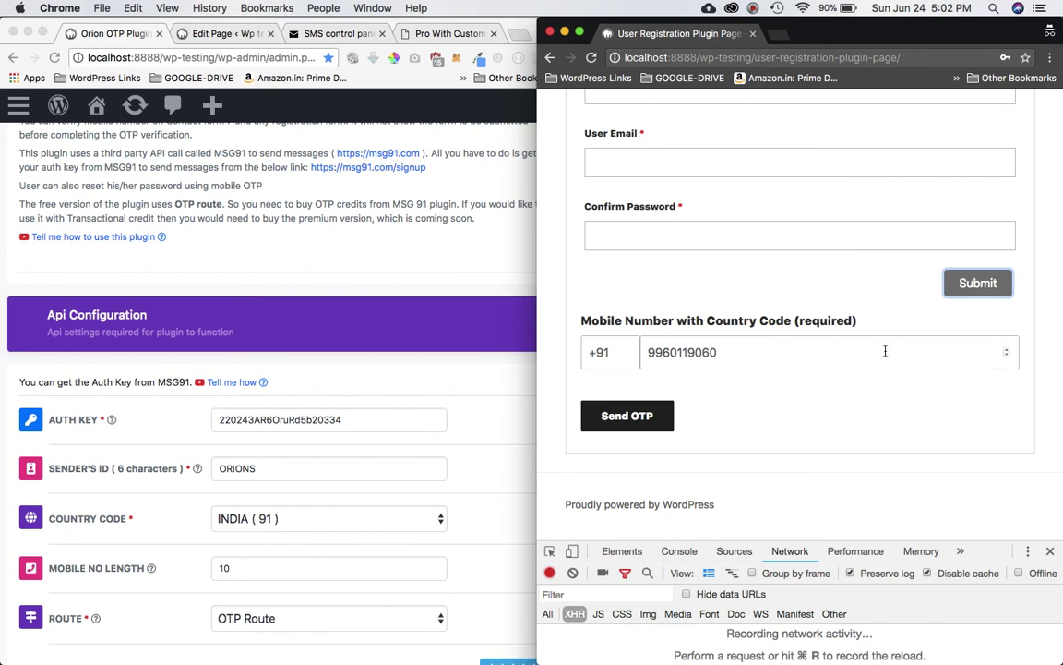
Step: Clear the mobile number and request an OTP with the field empty
{"action": "left_click", "coordinate": [736, 361]}
{"action": "double_click", "coordinate": [736, 360]}
{"action": "key", "text": "super+c"}
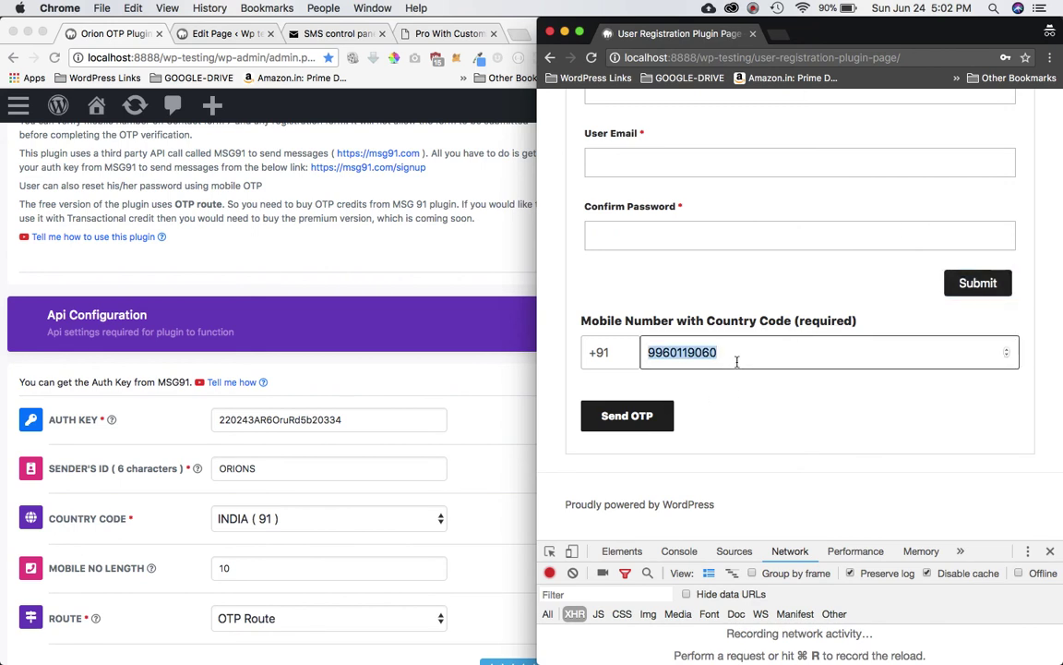
{"action": "key", "text": "BackSpace"}
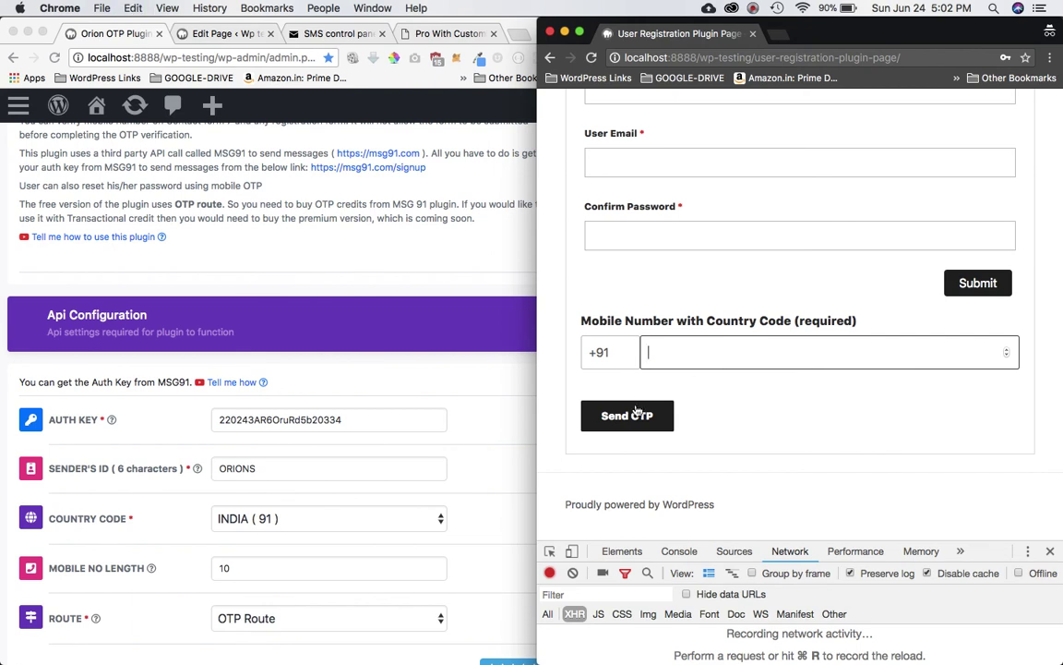
{"action": "left_click", "coordinate": [637, 413]}
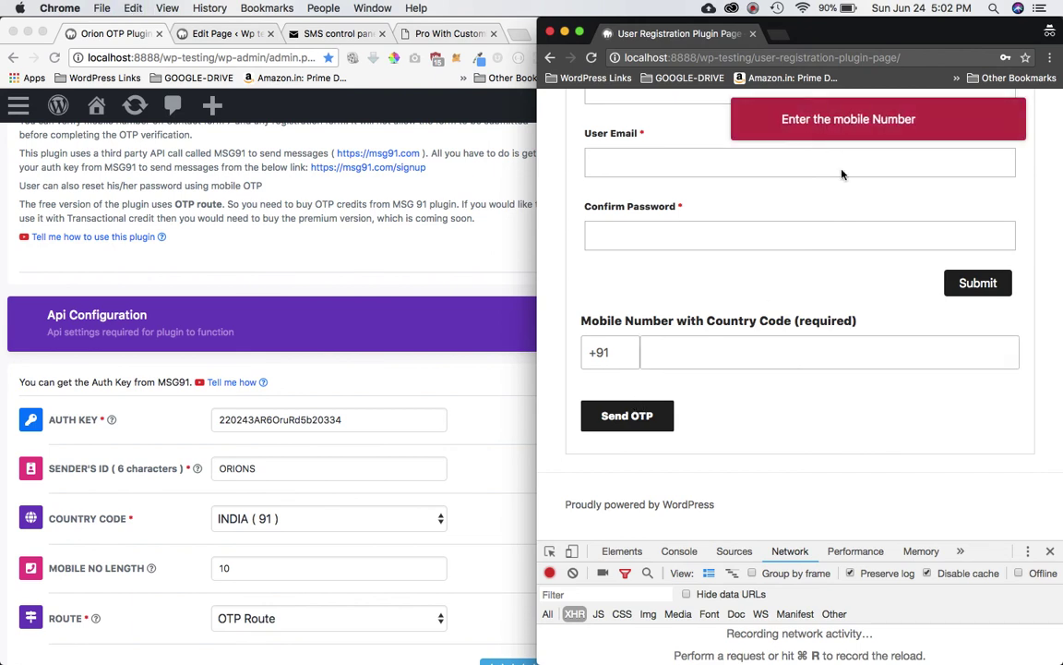
Step: Request an OTP for the too-short number 12, then paste the full number back
{"action": "left_click", "coordinate": [671, 357]}
{"action": "type", "text": "12"}
{"action": "scroll", "coordinate": [341, 443], "scroll_direction": "down", "scroll_amount": 3}
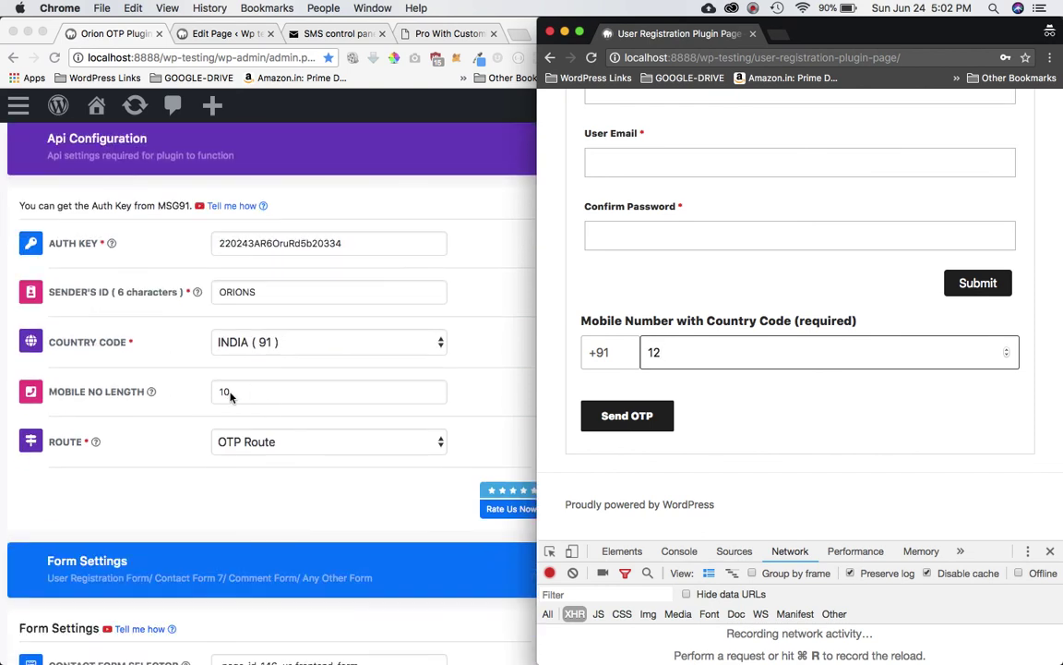
{"action": "left_click", "coordinate": [627, 416]}
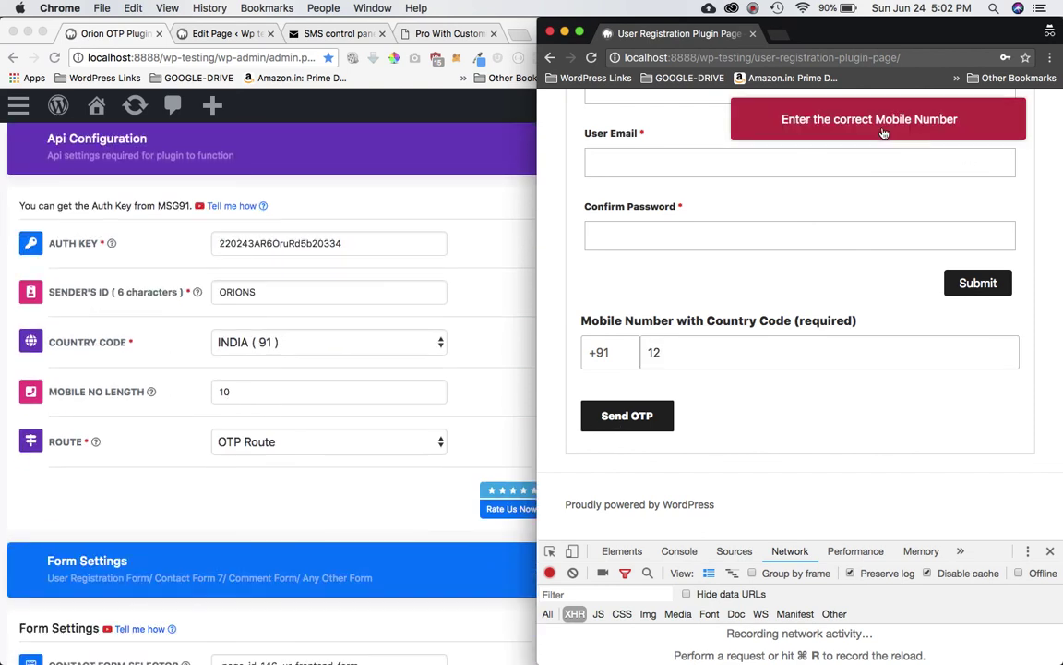
{"action": "double_click", "coordinate": [705, 348]}
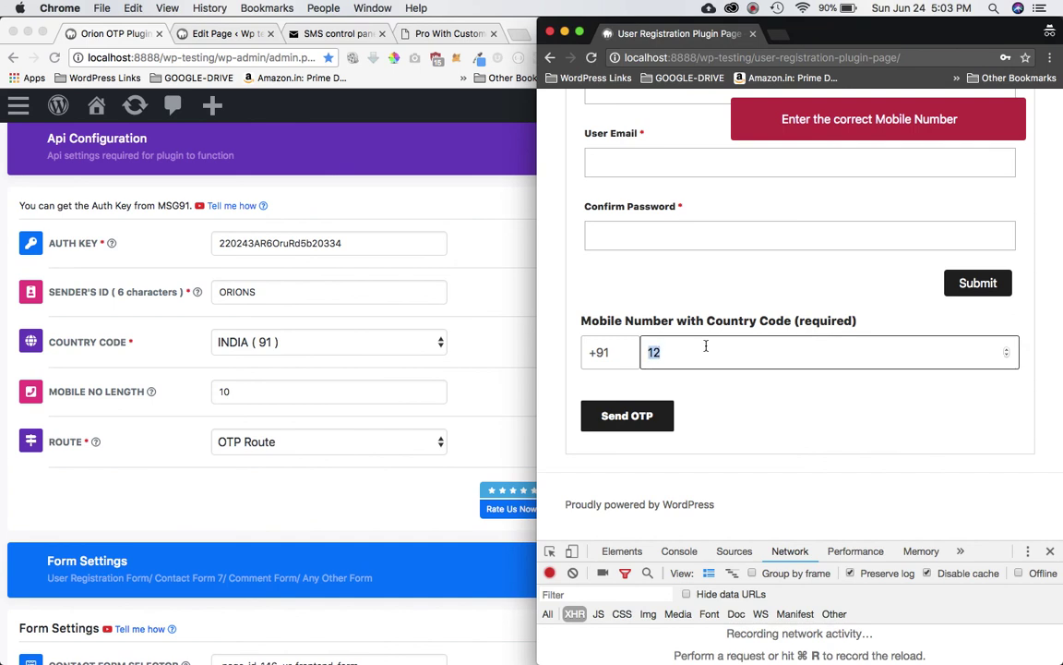
{"action": "key", "text": "BackSpace"}
{"action": "key", "text": "super+v"}
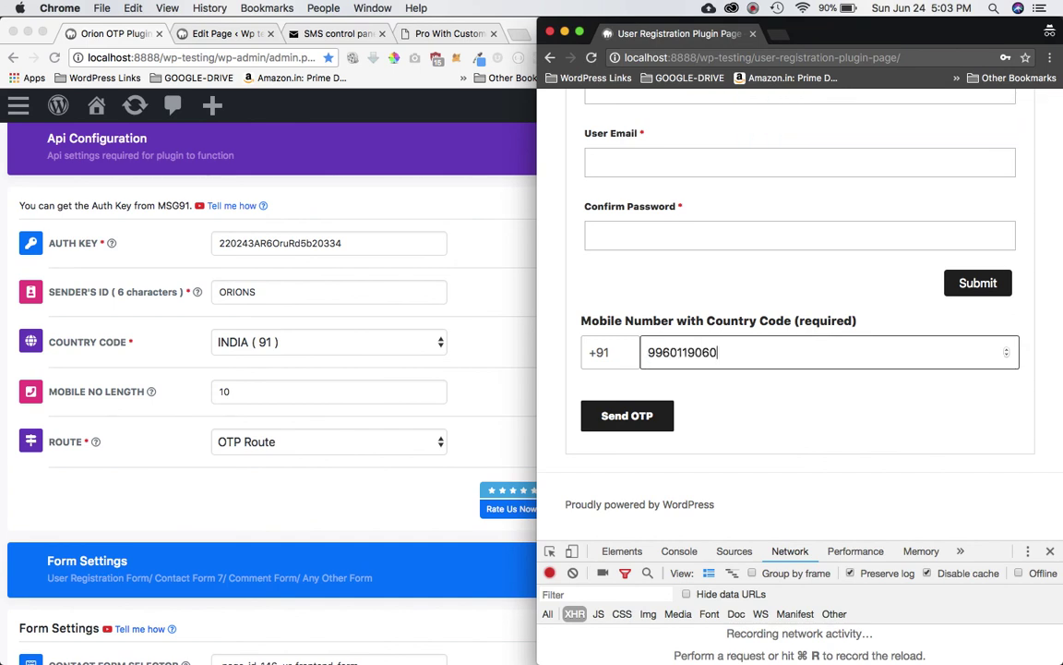
Step: Send an OTP to the 10-digit number, paste the received code and verify it successfully
{"action": "left_click", "coordinate": [611, 417]}
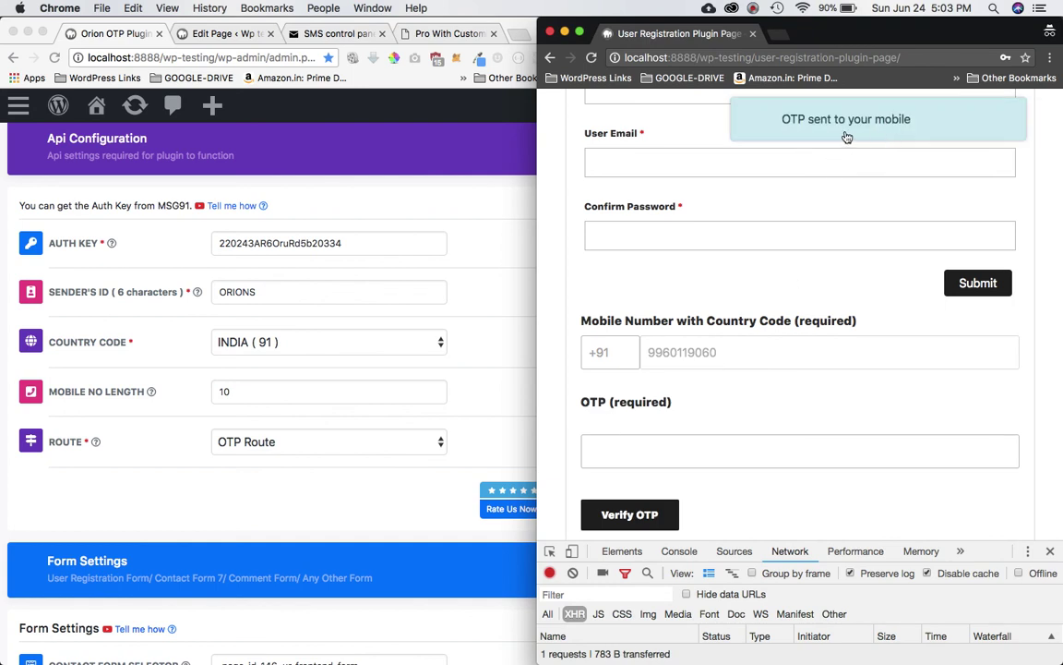
{"action": "scroll", "coordinate": [802, 402], "scroll_direction": "down", "scroll_amount": 1}
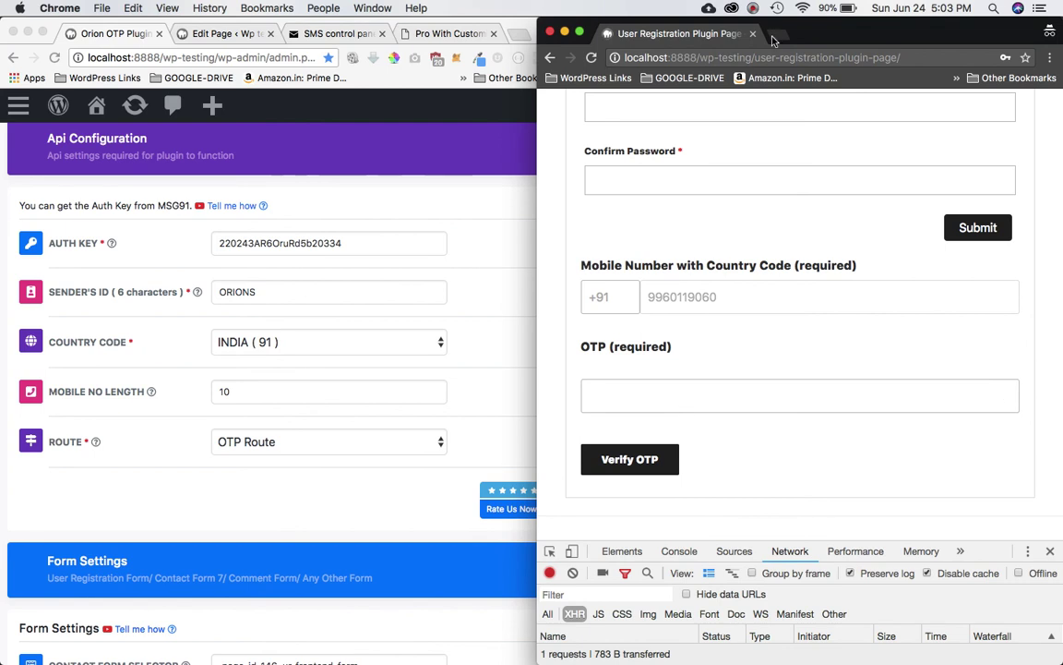
{"action": "left_click", "coordinate": [753, 9]}
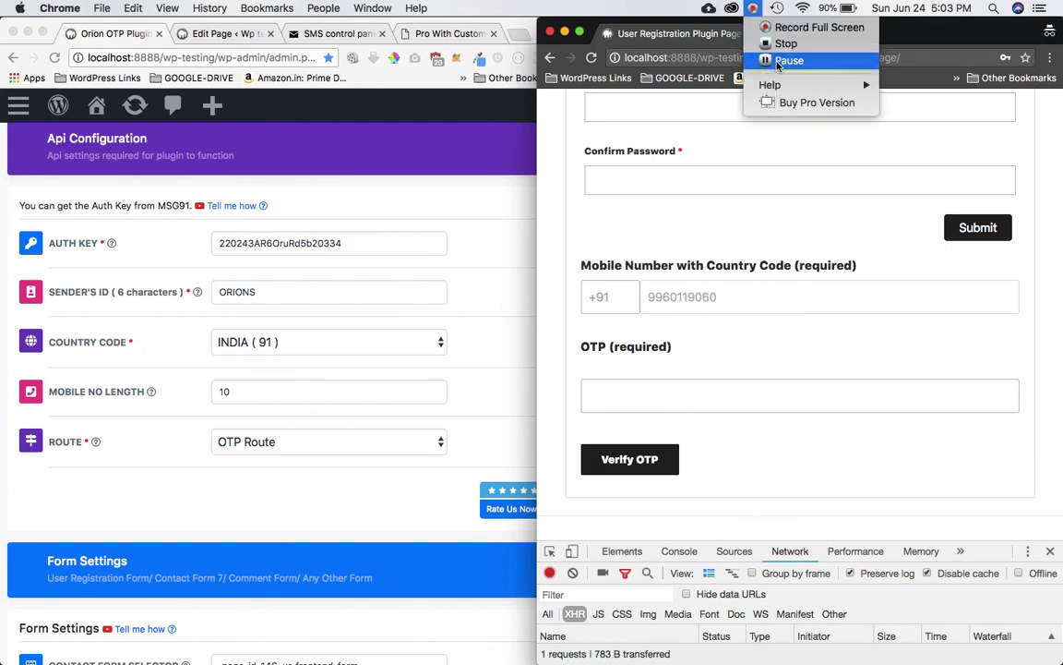
{"action": "left_click", "coordinate": [787, 60]}
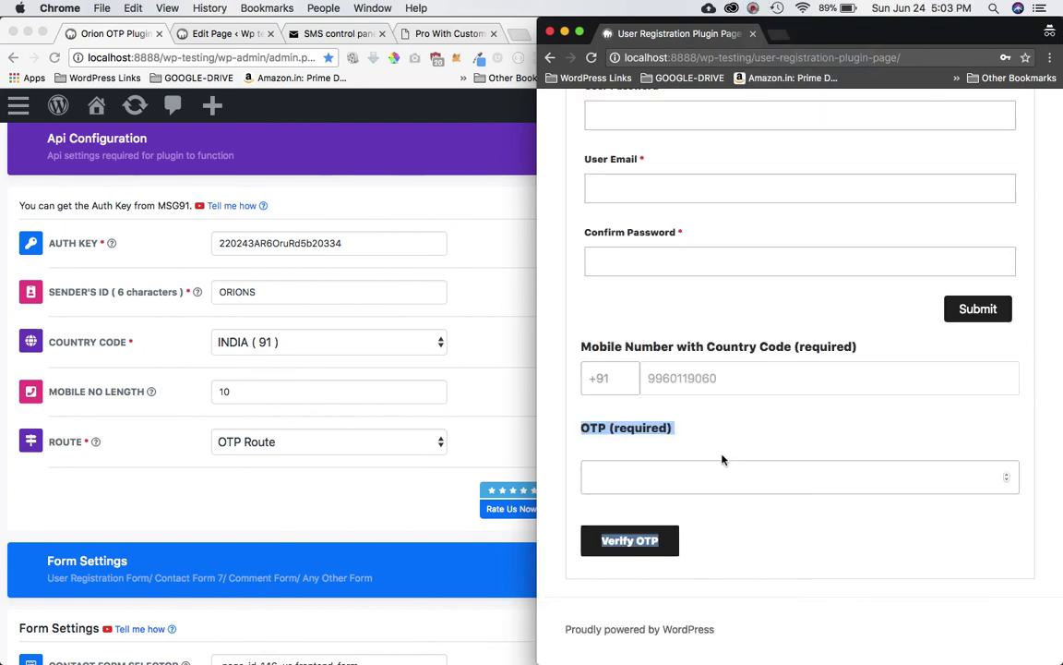
{"action": "left_click", "coordinate": [700, 477]}
{"action": "key", "text": "super+v"}
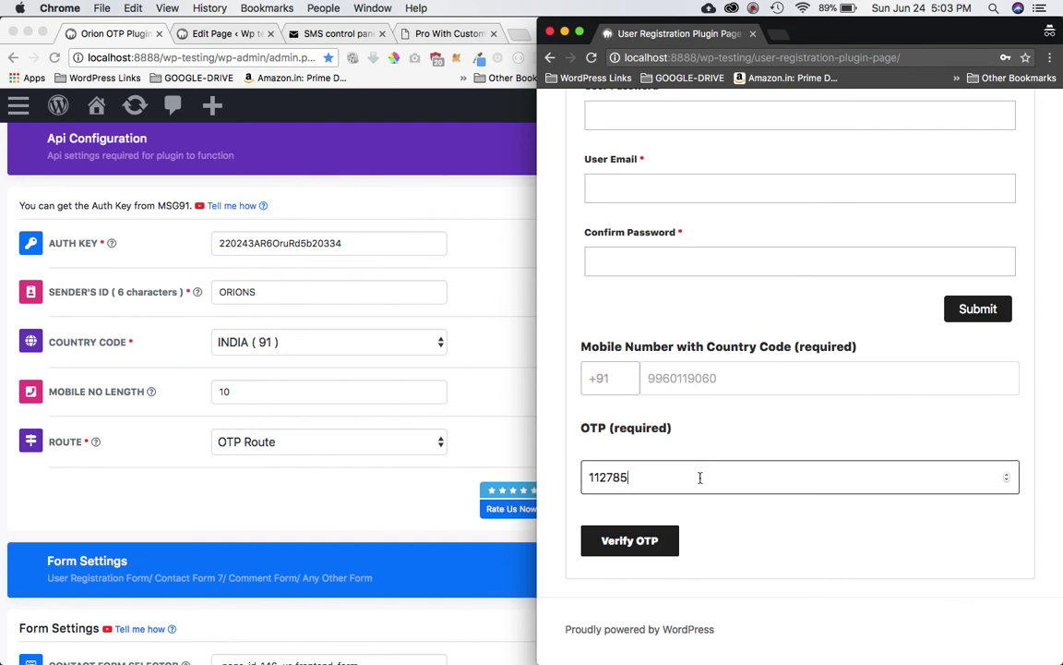
{"action": "left_click", "coordinate": [623, 542]}
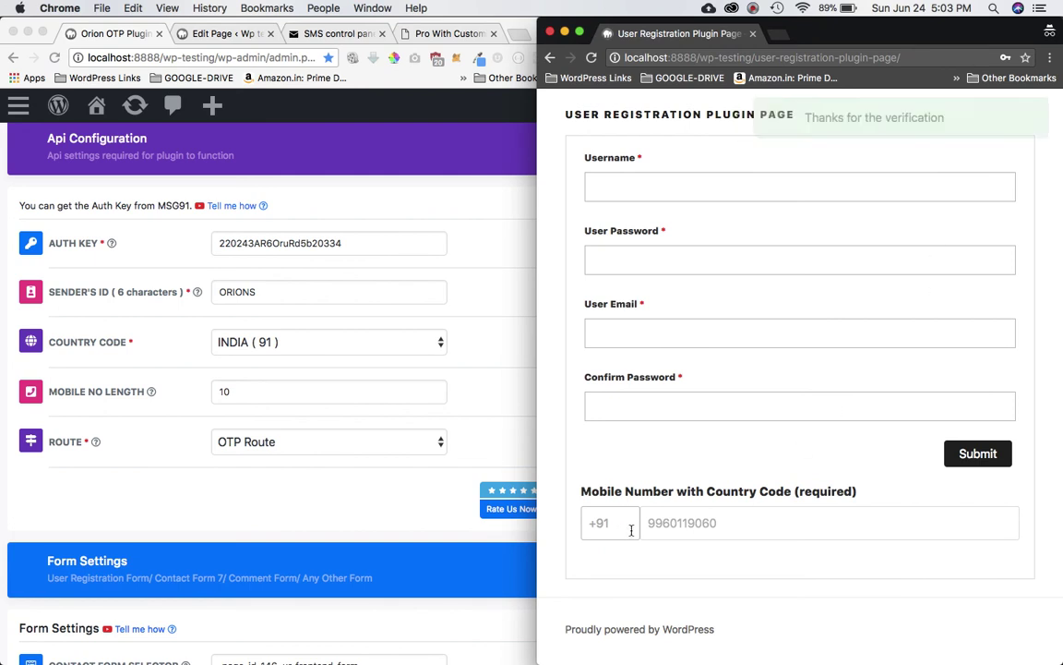
{"action": "double_click", "coordinate": [701, 522]}
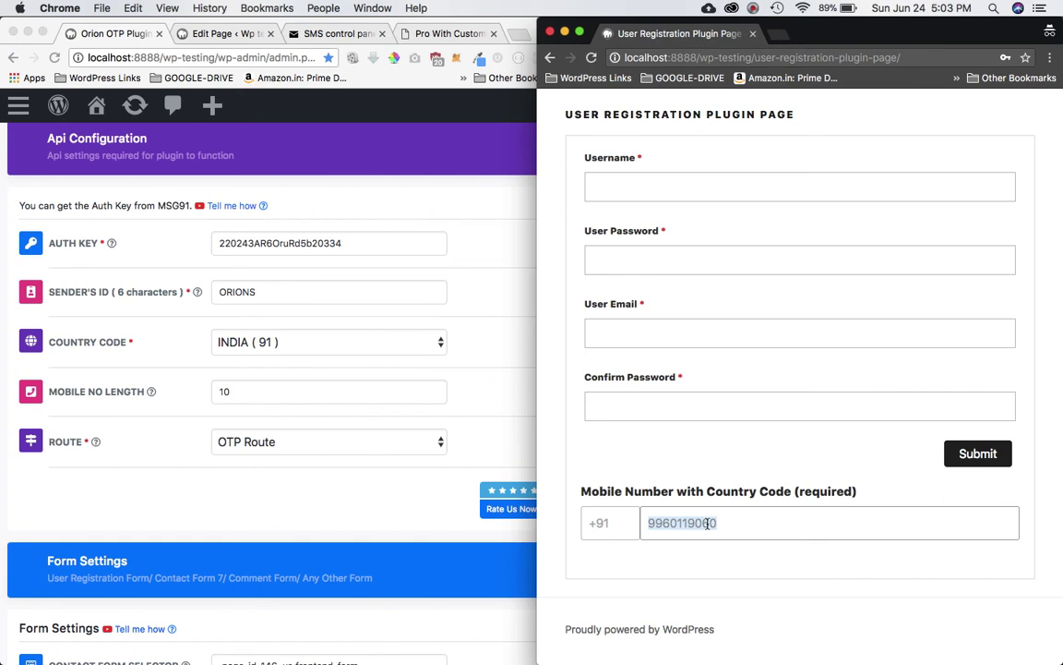
{"action": "scroll", "coordinate": [707, 523], "scroll_direction": "up", "scroll_amount": 1}
{"action": "left_click", "coordinate": [967, 490]}
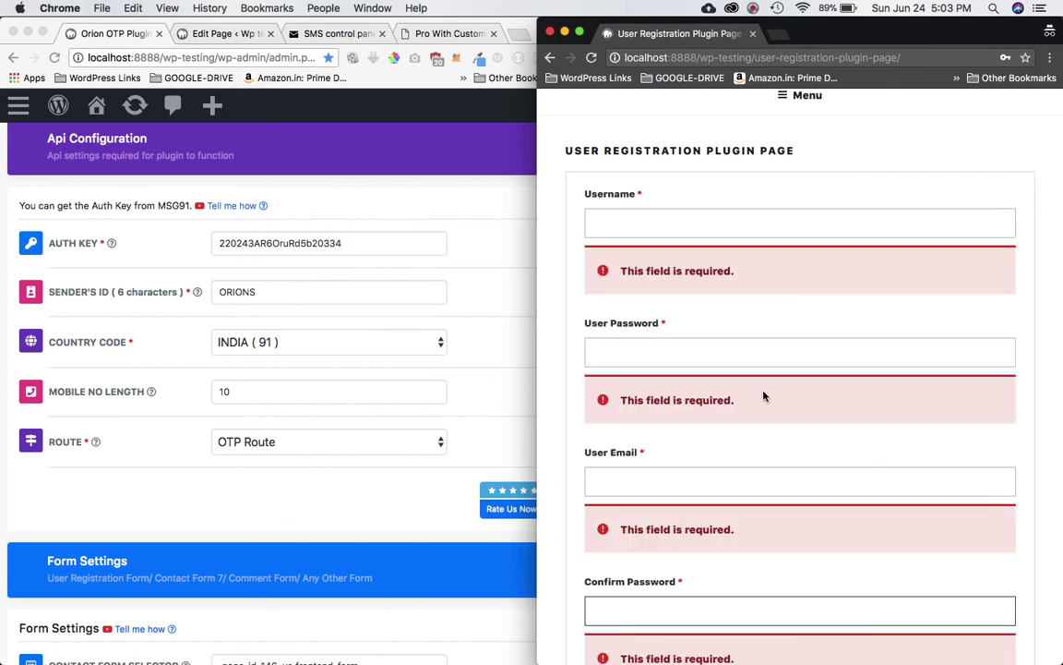
{"action": "scroll", "coordinate": [748, 306], "scroll_direction": "down", "scroll_amount": 3}
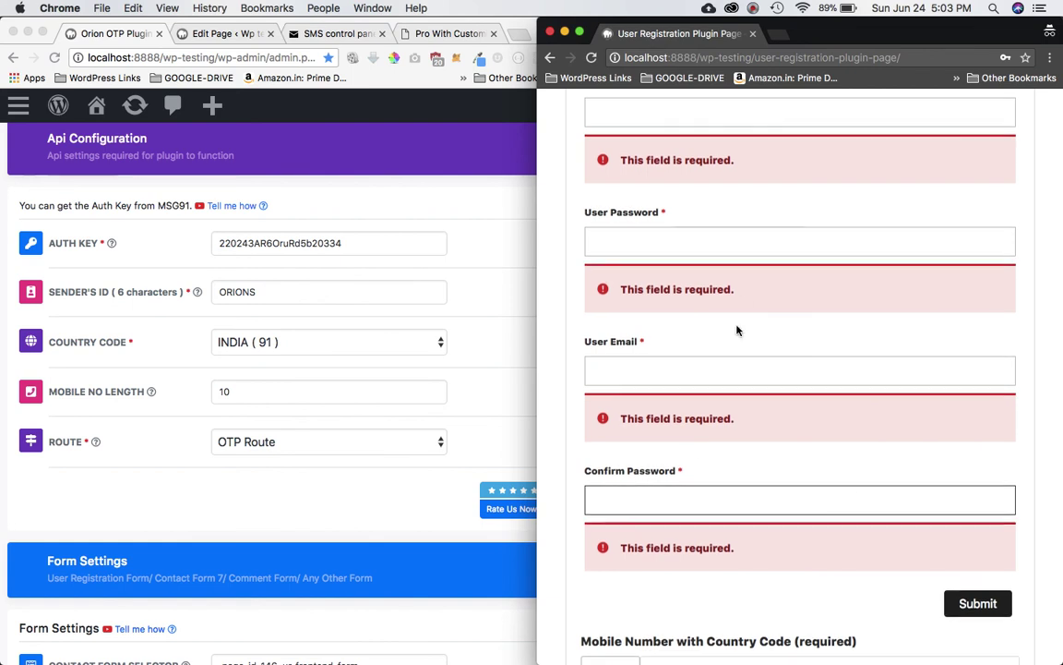
{"action": "scroll", "coordinate": [743, 363], "scroll_direction": "up", "scroll_amount": 3}
{"action": "scroll", "coordinate": [779, 496], "scroll_direction": "down", "scroll_amount": 6}
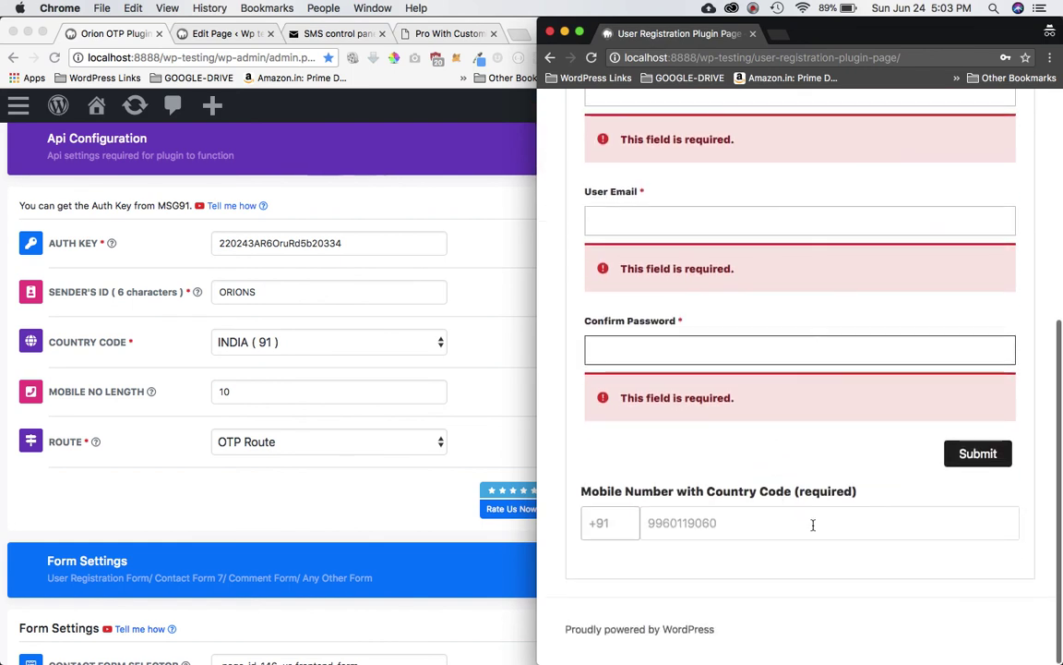
{"action": "scroll", "coordinate": [753, 353], "scroll_direction": "up", "scroll_amount": 5}
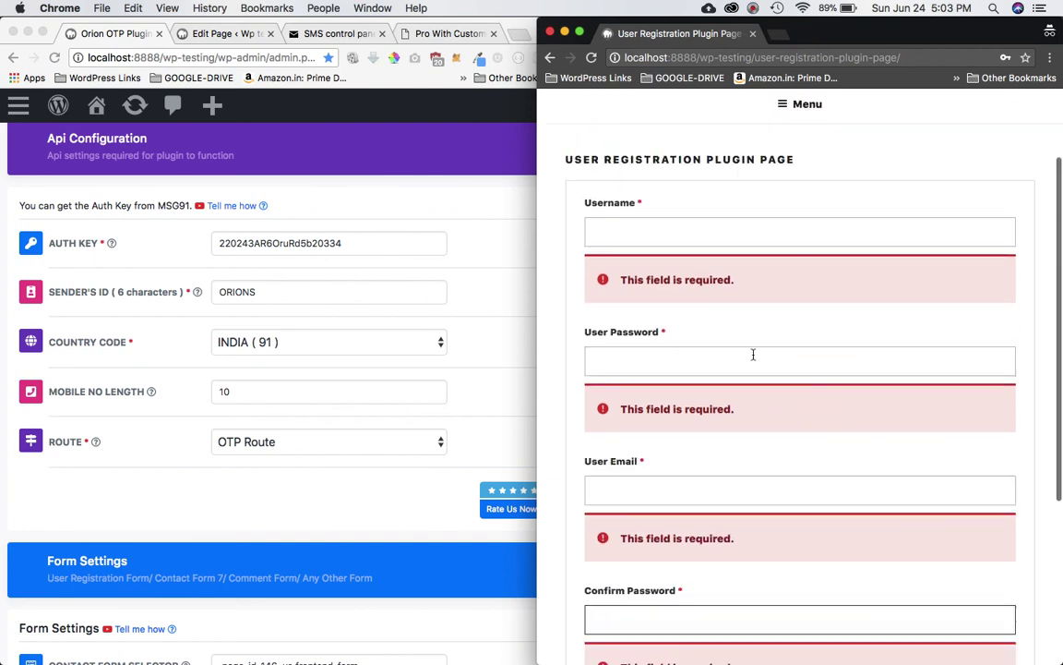
{"action": "scroll", "coordinate": [842, 411], "scroll_direction": "down", "scroll_amount": 5}
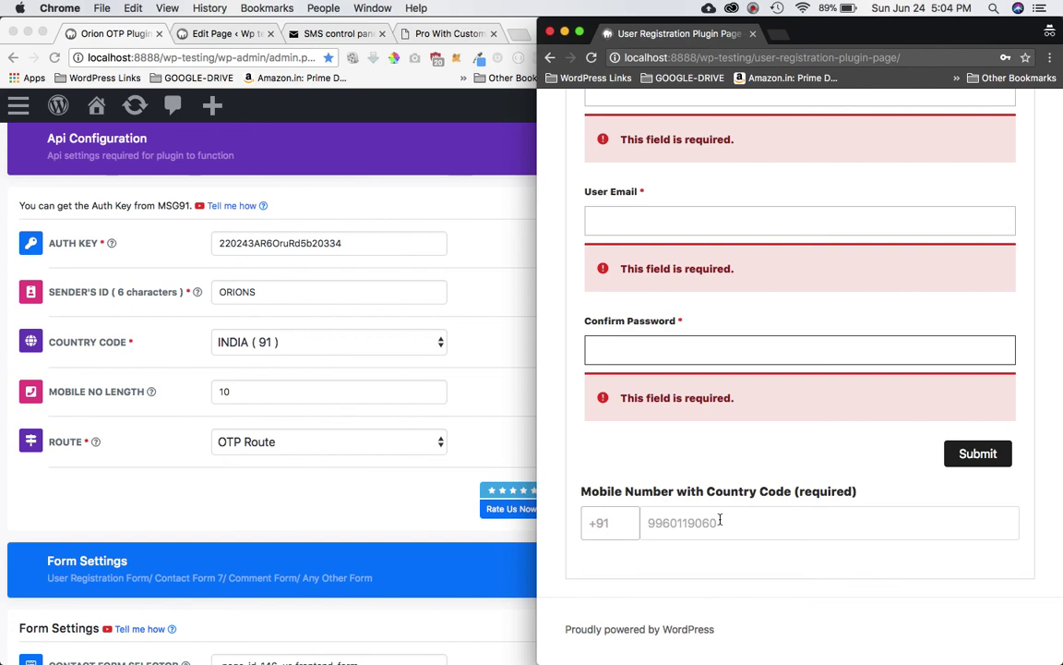
{"action": "scroll", "coordinate": [720, 518], "scroll_direction": "up", "scroll_amount": 5}
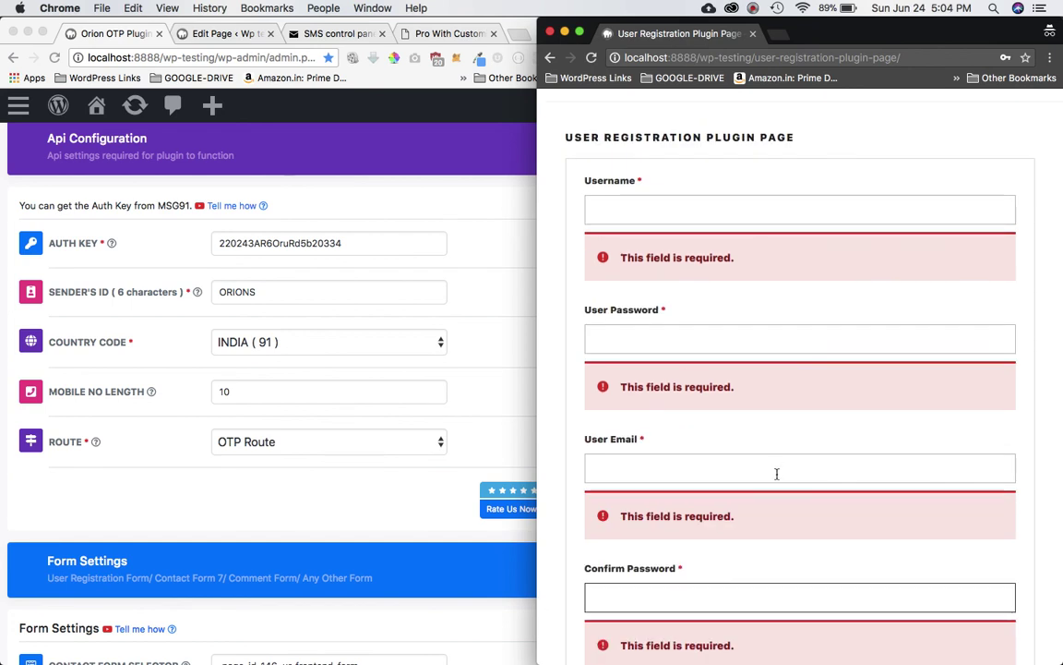
{"action": "scroll", "coordinate": [776, 472], "scroll_direction": "down", "scroll_amount": 5}
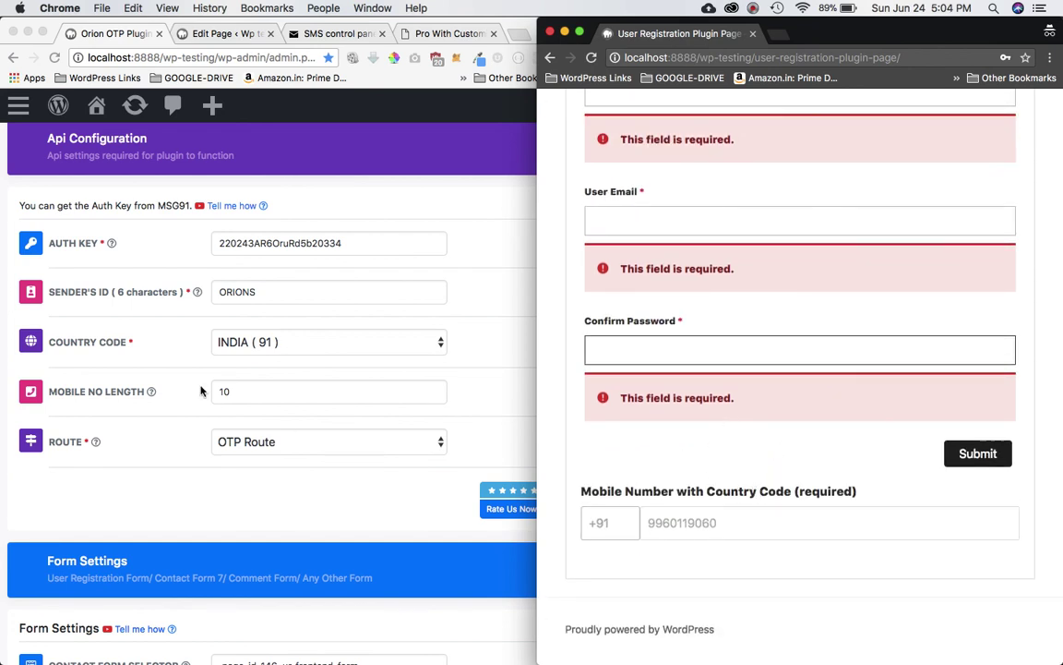
Step: Bring the plugin settings forward and toggle Create Mobile Input Field to No and back to Yes
{"action": "left_click", "coordinate": [163, 379]}
{"action": "scroll", "coordinate": [164, 379], "scroll_direction": "down", "scroll_amount": 10}
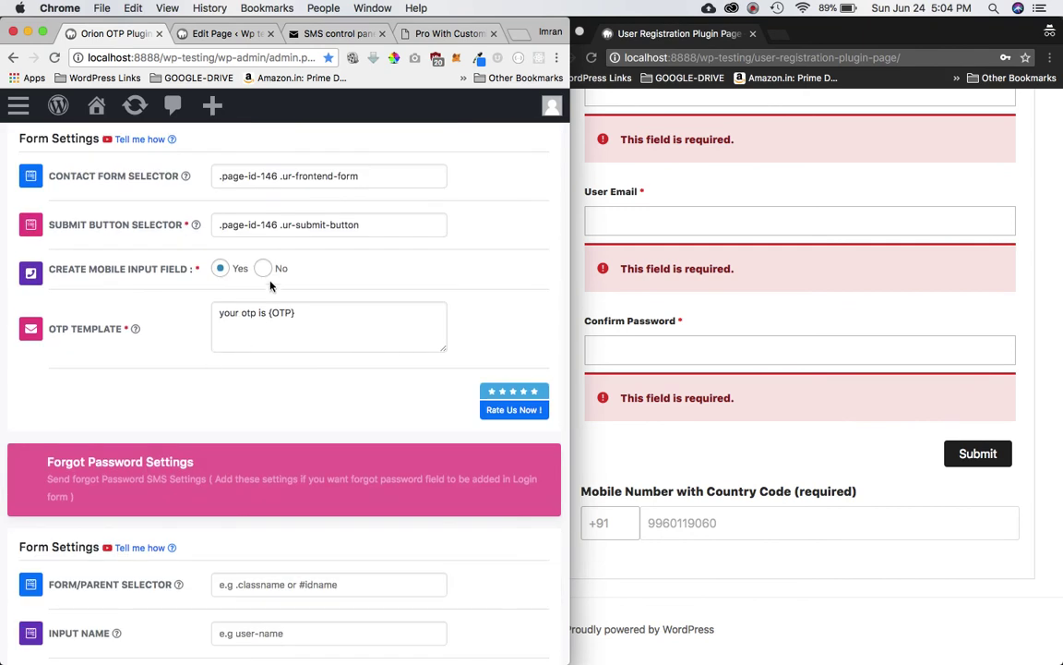
{"action": "left_click", "coordinate": [263, 269]}
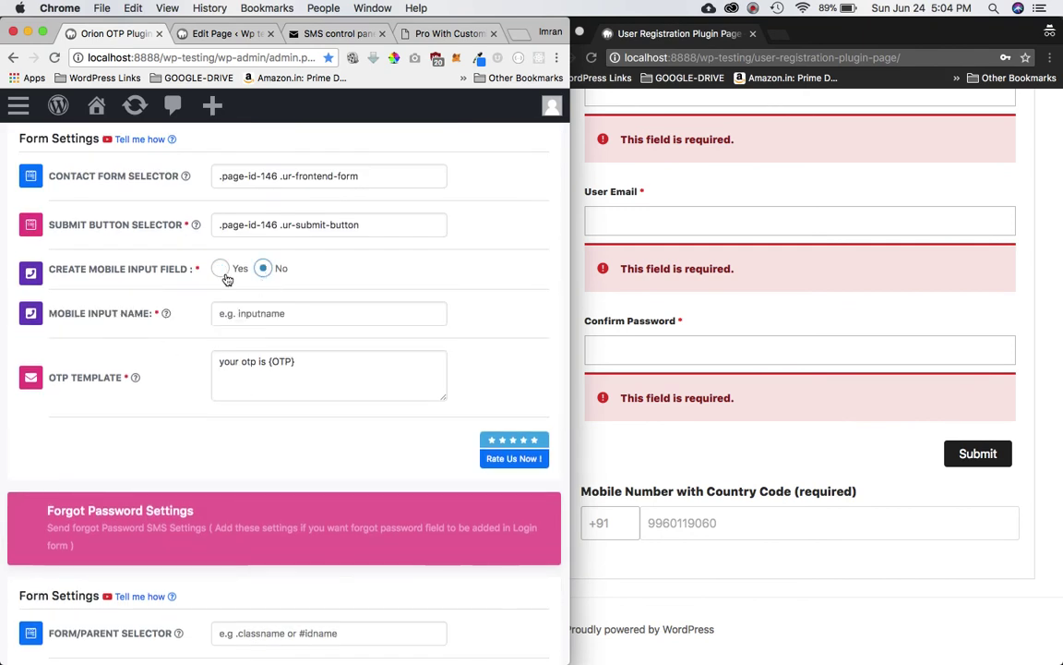
{"action": "left_click", "coordinate": [226, 275]}
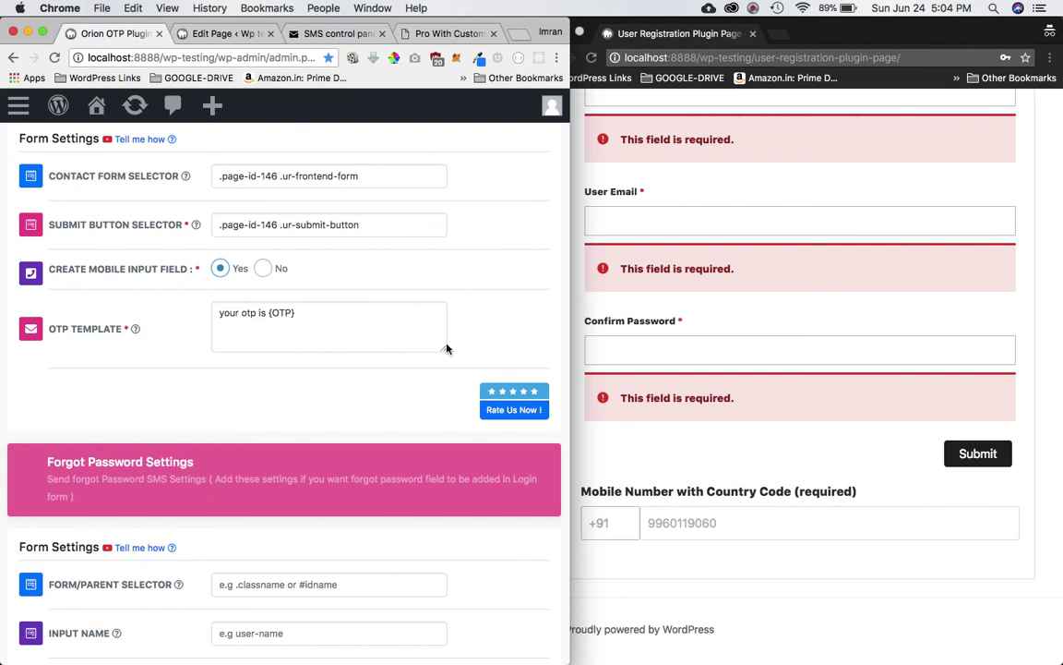
{"action": "left_click", "coordinate": [753, 8]}
{"action": "left_click", "coordinate": [784, 61]}
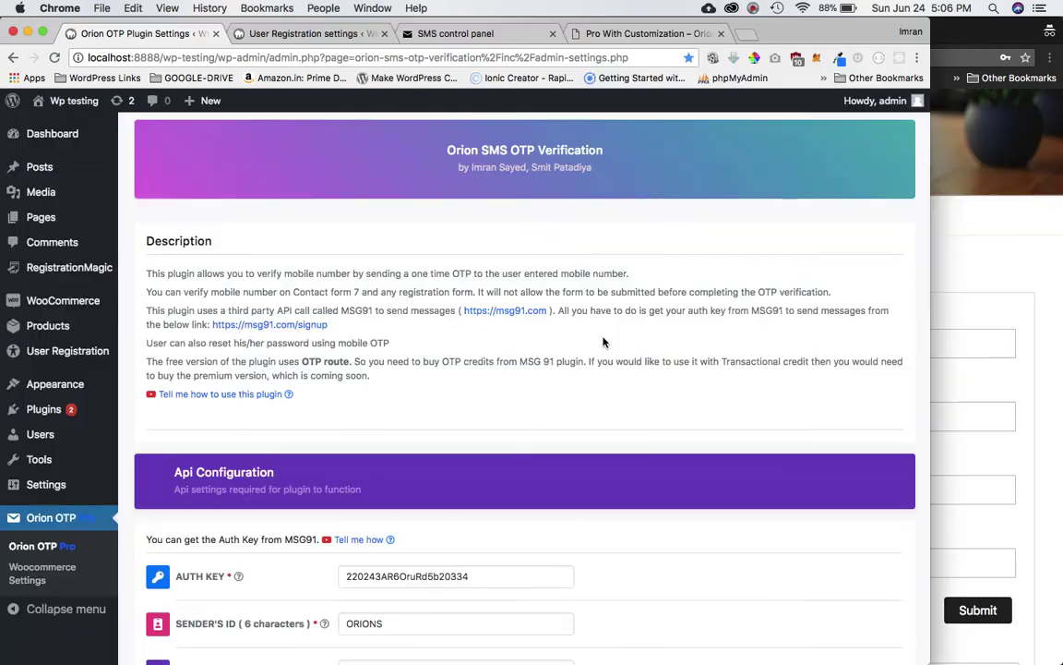
{"action": "scroll", "coordinate": [603, 340], "scroll_direction": "down", "scroll_amount": 3}
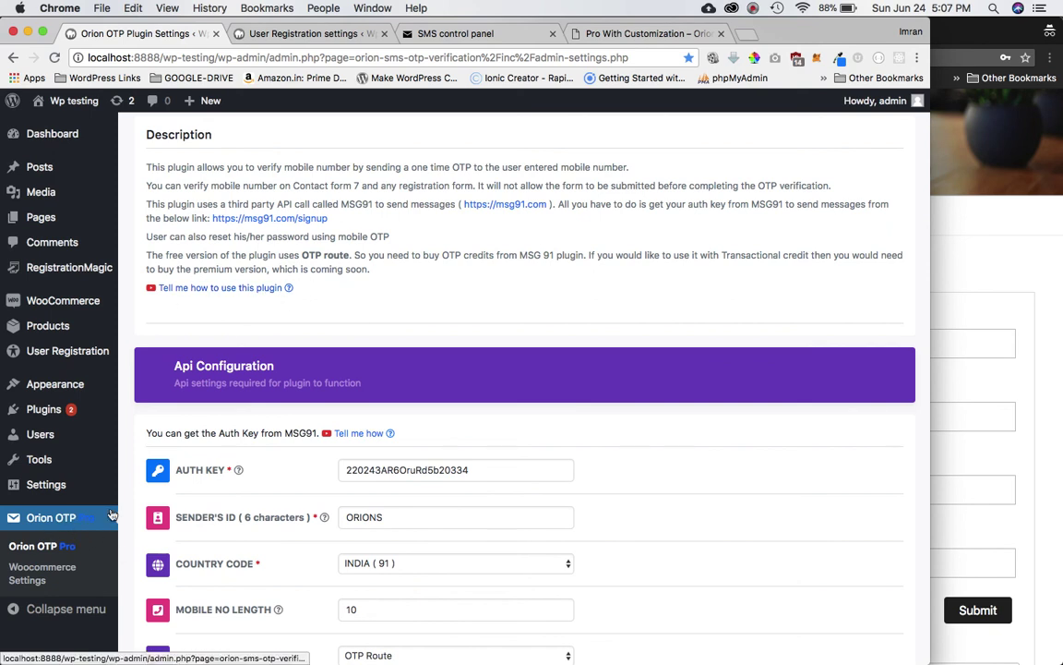
Step: Scroll to the Forgot Password Settings and read the help text for each option
{"action": "scroll", "coordinate": [379, 364], "scroll_direction": "down", "scroll_amount": 2}
{"action": "scroll", "coordinate": [341, 321], "scroll_direction": "up", "scroll_amount": 4}
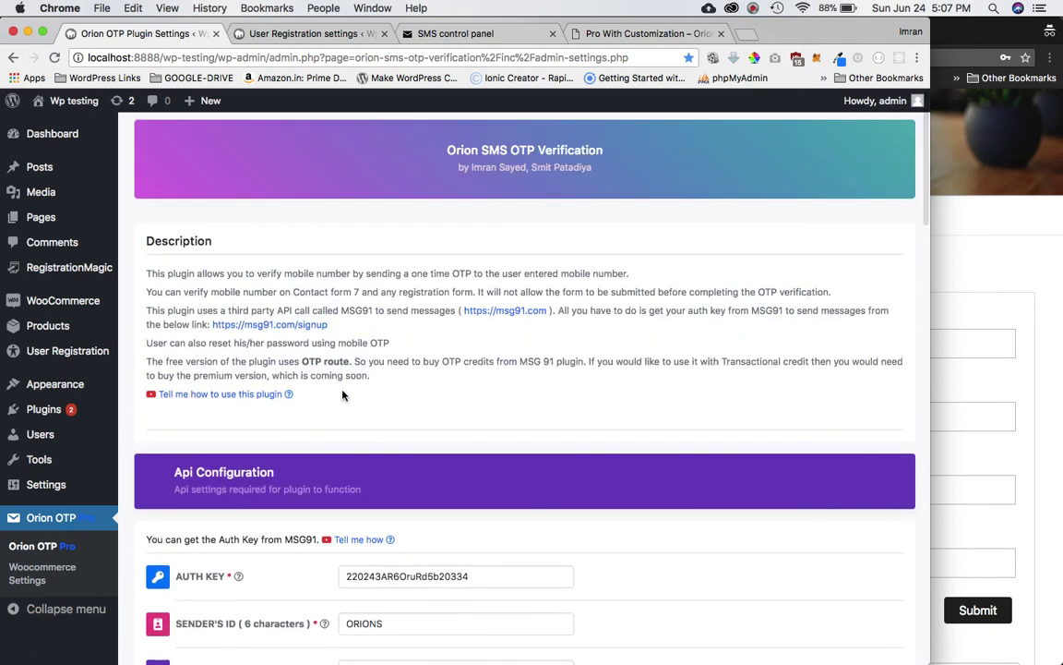
{"action": "scroll", "coordinate": [358, 409], "scroll_direction": "down", "scroll_amount": 8}
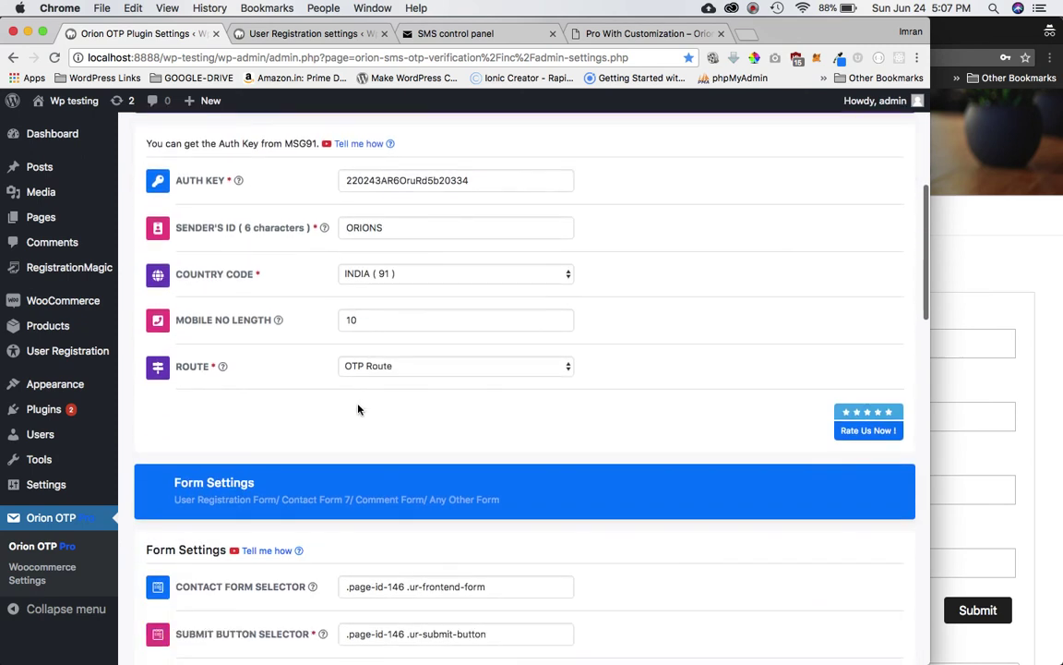
{"action": "scroll", "coordinate": [358, 409], "scroll_direction": "down", "scroll_amount": 1}
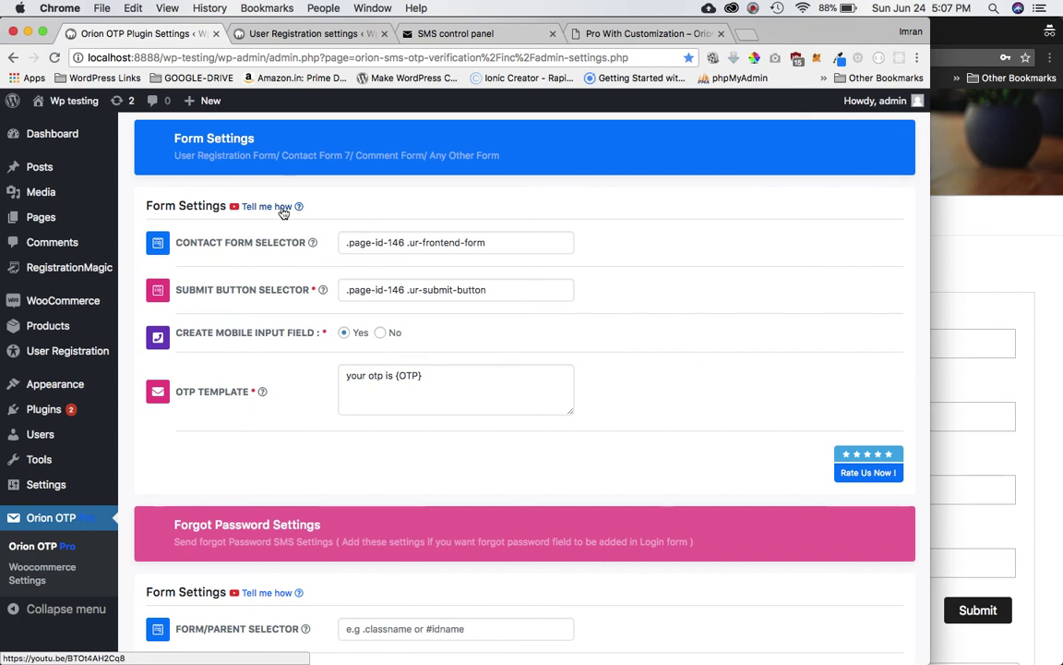
{"action": "scroll", "coordinate": [271, 259], "scroll_direction": "down", "scroll_amount": 2}
{"action": "scroll", "coordinate": [273, 277], "scroll_direction": "up", "scroll_amount": 3}
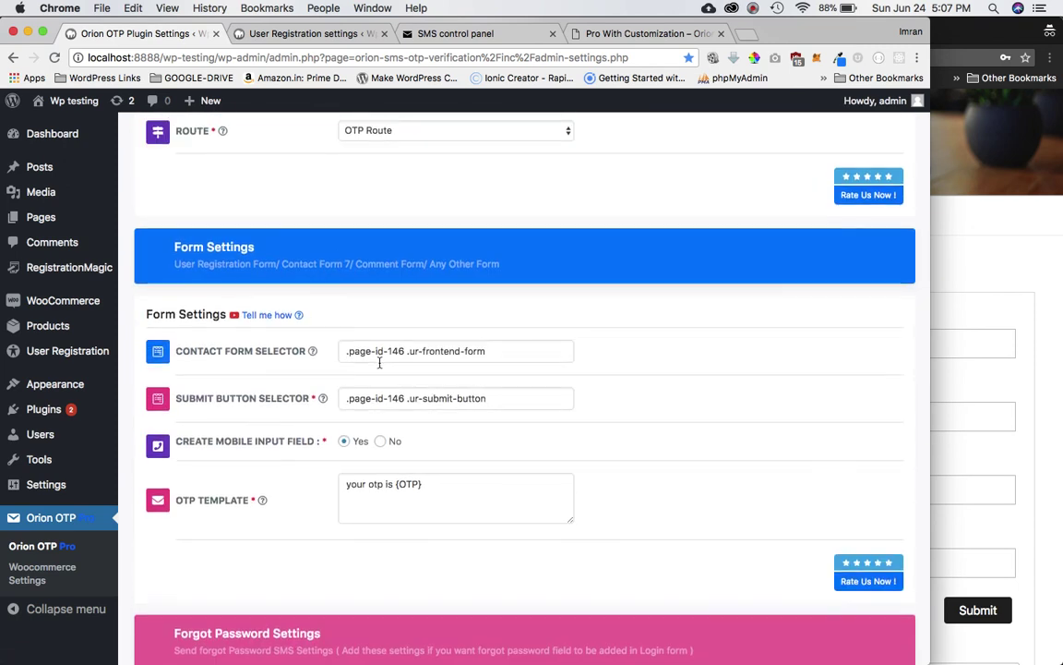
{"action": "scroll", "coordinate": [341, 324], "scroll_direction": "down", "scroll_amount": 2}
{"action": "scroll", "coordinate": [406, 369], "scroll_direction": "up", "scroll_amount": 1}
{"action": "scroll", "coordinate": [436, 396], "scroll_direction": "down", "scroll_amount": 5}
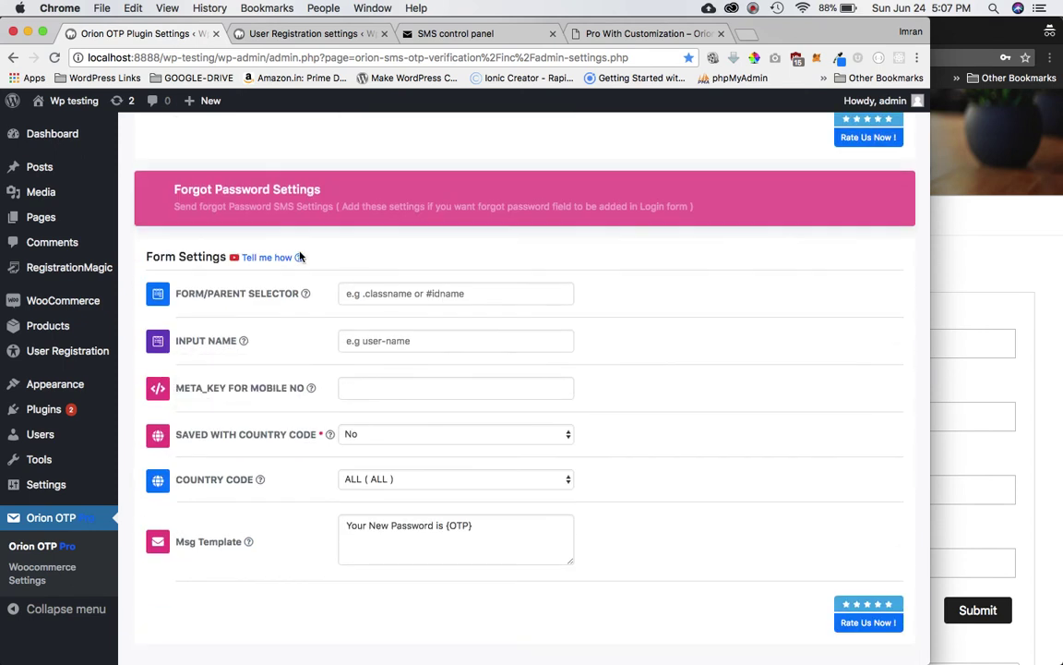
{"action": "mouse_move", "coordinate": [279, 300]}
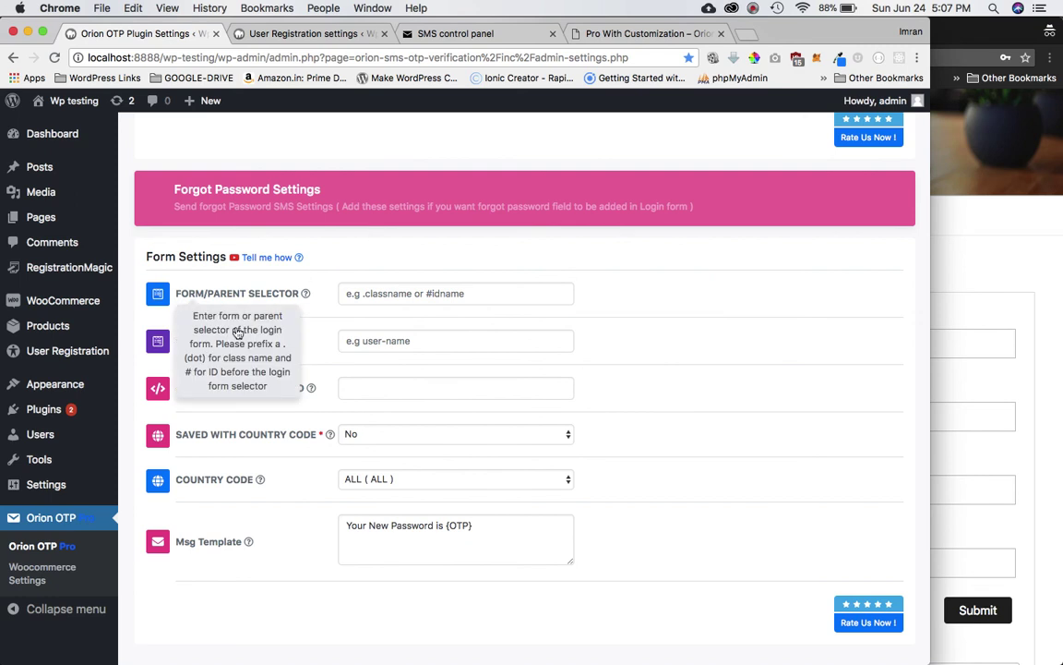
{"action": "mouse_move", "coordinate": [253, 346]}
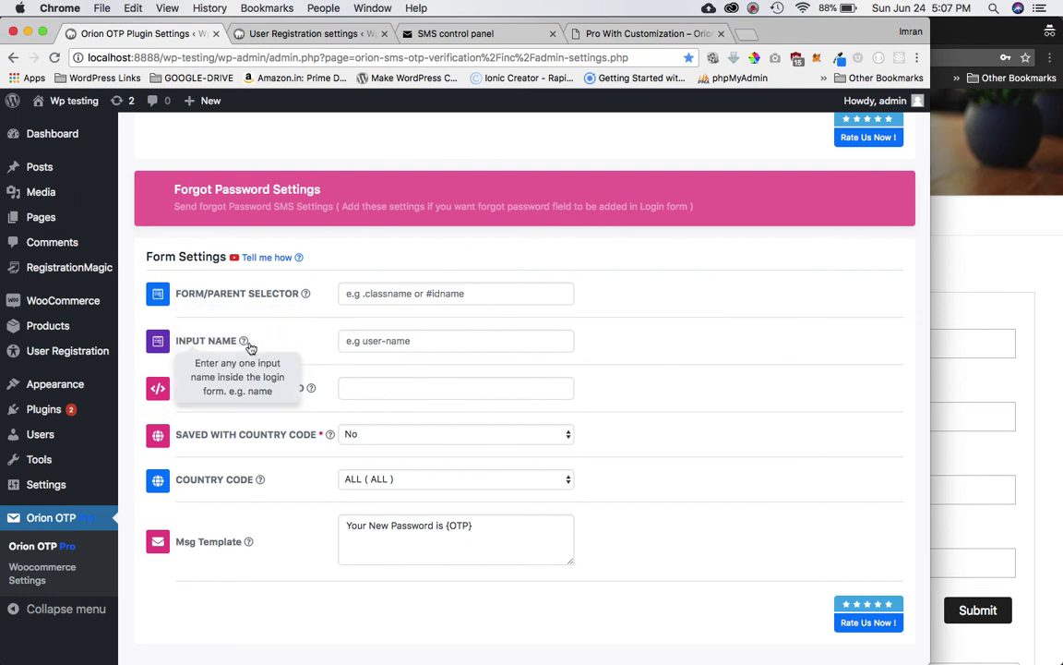
{"action": "mouse_move", "coordinate": [280, 395]}
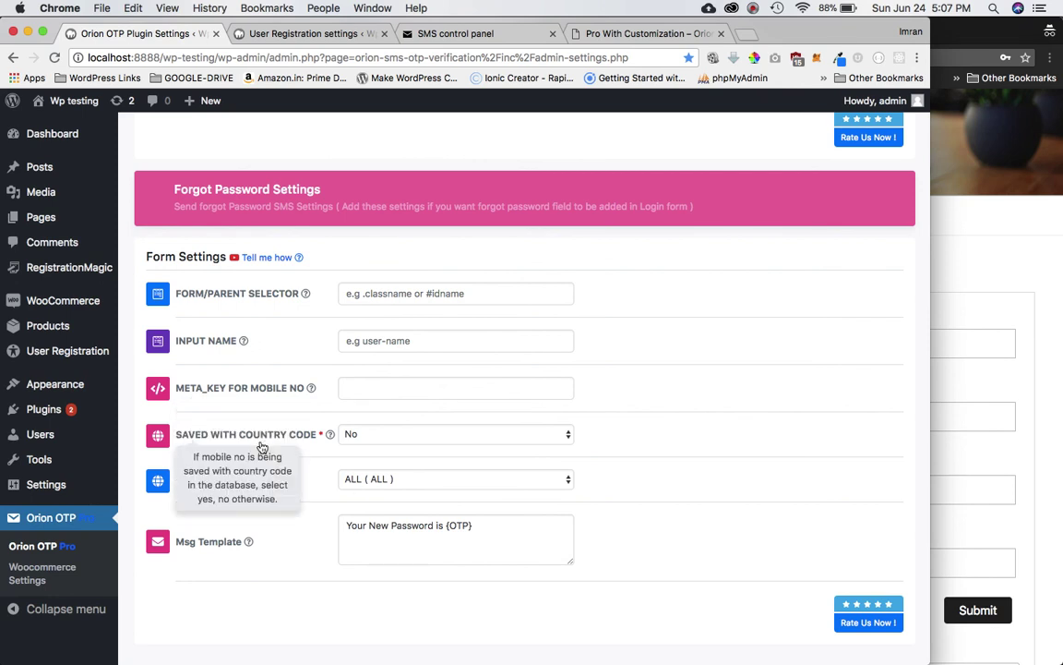
{"action": "mouse_move", "coordinate": [291, 443]}
Step: Keep Saved With Country Code at No and set the country code to INDIA ( 91 )
{"action": "left_click", "coordinate": [363, 433]}
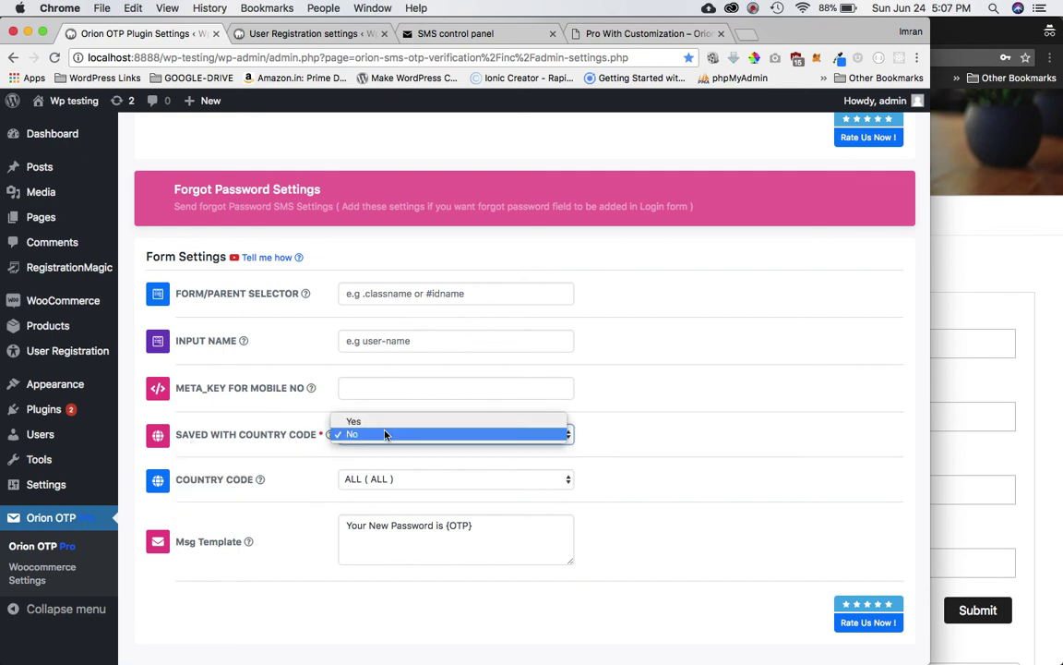
{"action": "left_click", "coordinate": [598, 440]}
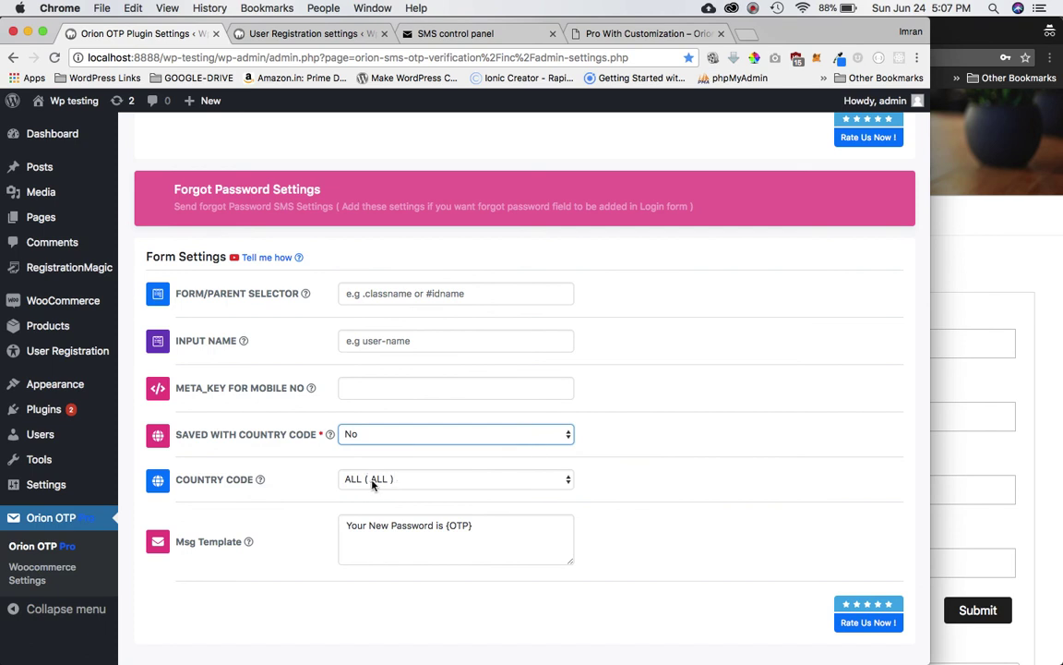
{"action": "left_click", "coordinate": [379, 481]}
{"action": "scroll", "coordinate": [430, 574], "scroll_direction": "down", "scroll_amount": 10}
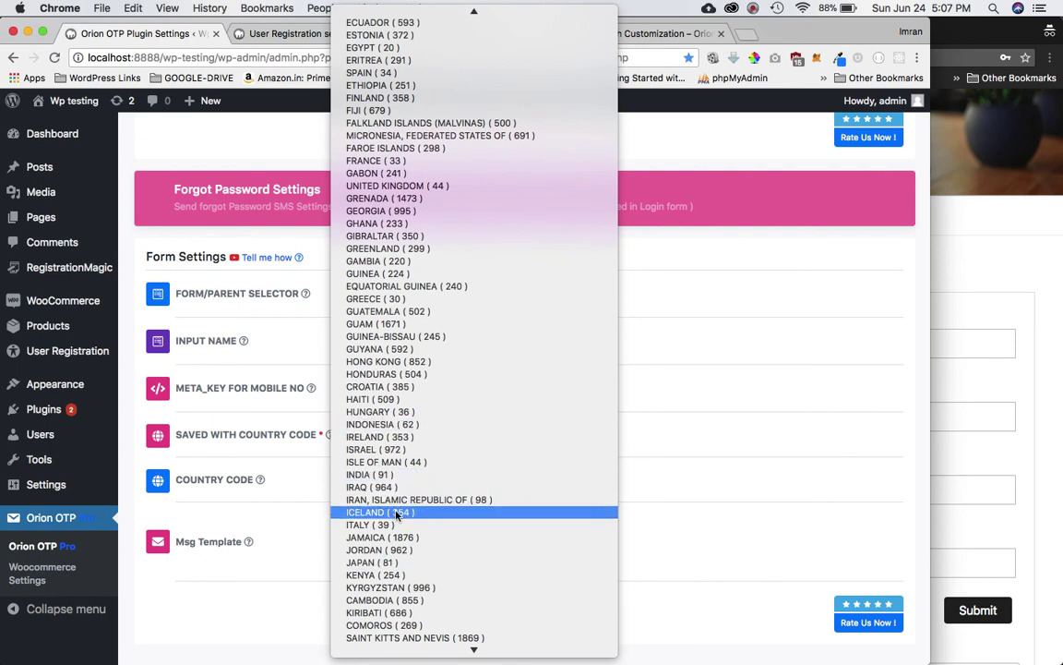
{"action": "type", "text": "iran"}
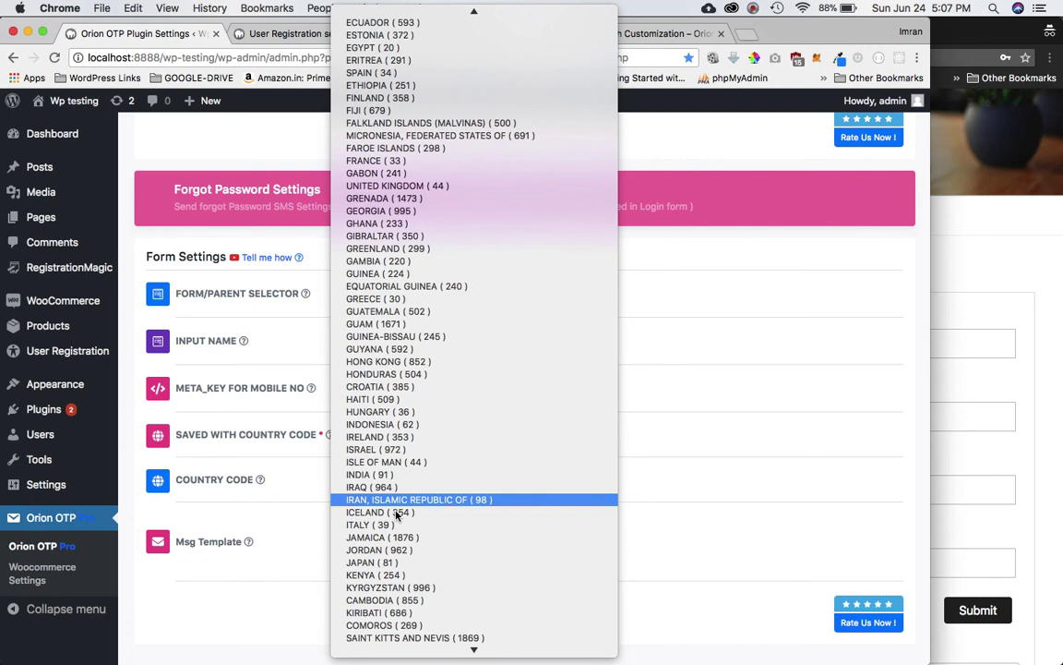
{"action": "key", "text": "Up"}
{"action": "key", "text": "Up"}
{"action": "key", "text": "Return"}
Step: Select the forgot-password message template text and save the plugin settings
{"action": "left_click", "coordinate": [507, 528]}
{"action": "key", "text": "super+a"}
{"action": "scroll", "coordinate": [562, 539], "scroll_direction": "down", "scroll_amount": 2}
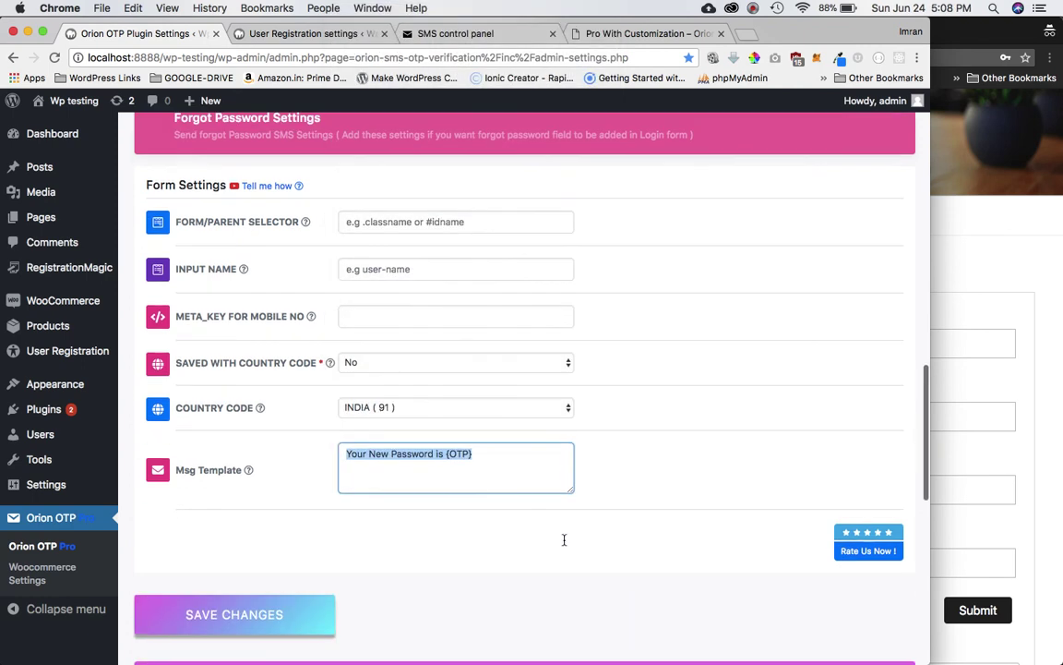
{"action": "left_click", "coordinate": [304, 608]}
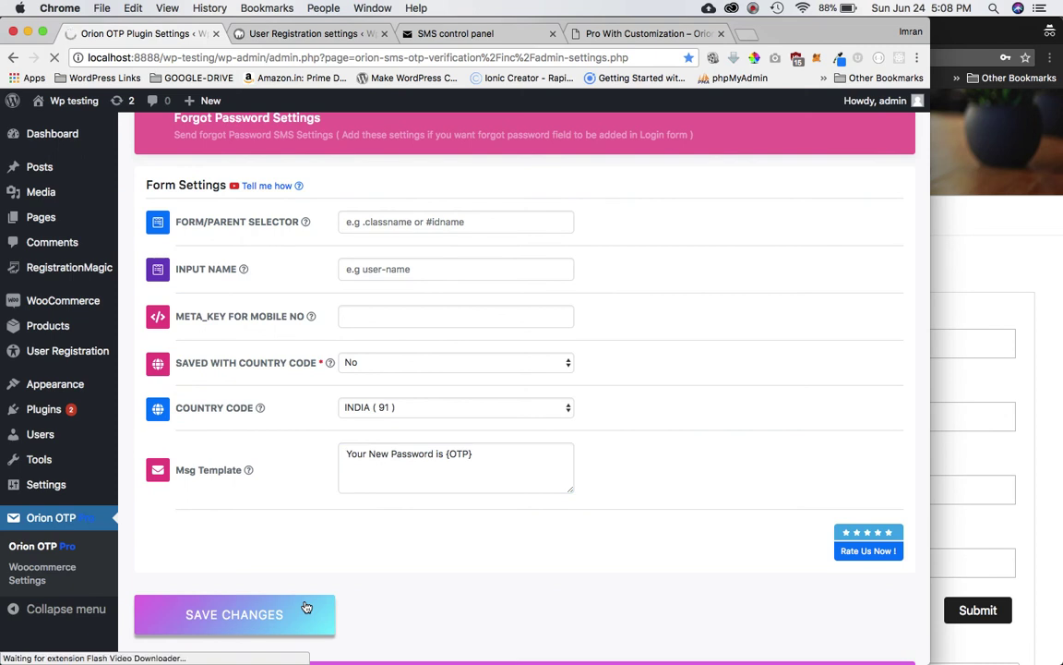
{"action": "left_click", "coordinate": [1014, 283]}
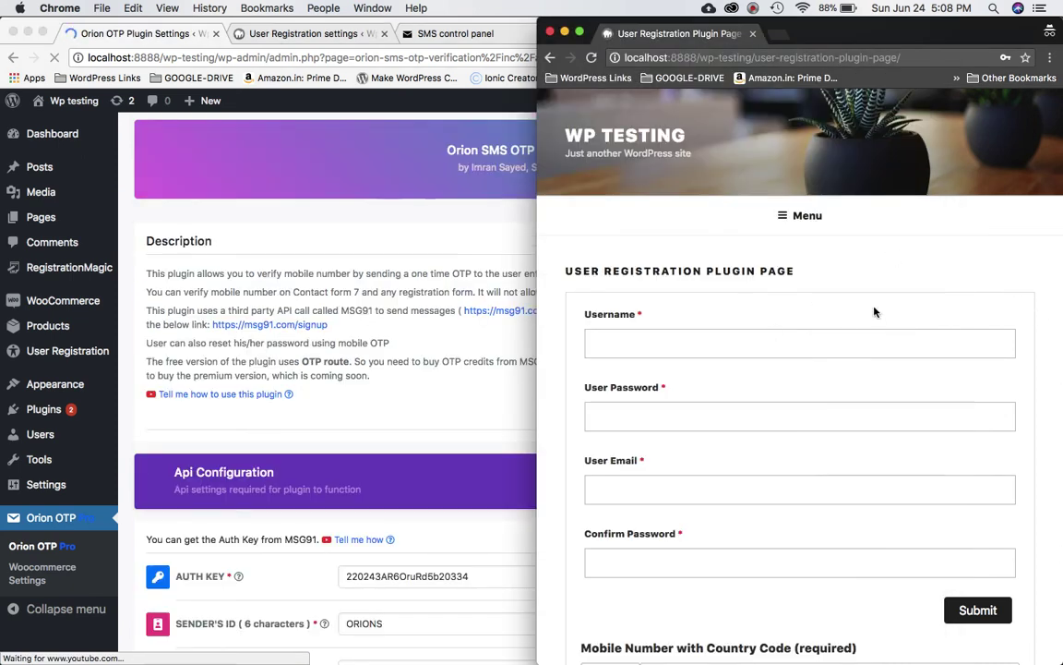
Step: Check the registration page's Send OTP button, then bring the plugin settings window back forward
{"action": "scroll", "coordinate": [864, 346], "scroll_direction": "down", "scroll_amount": 5}
{"action": "scroll", "coordinate": [289, 418], "scroll_direction": "down", "scroll_amount": 10}
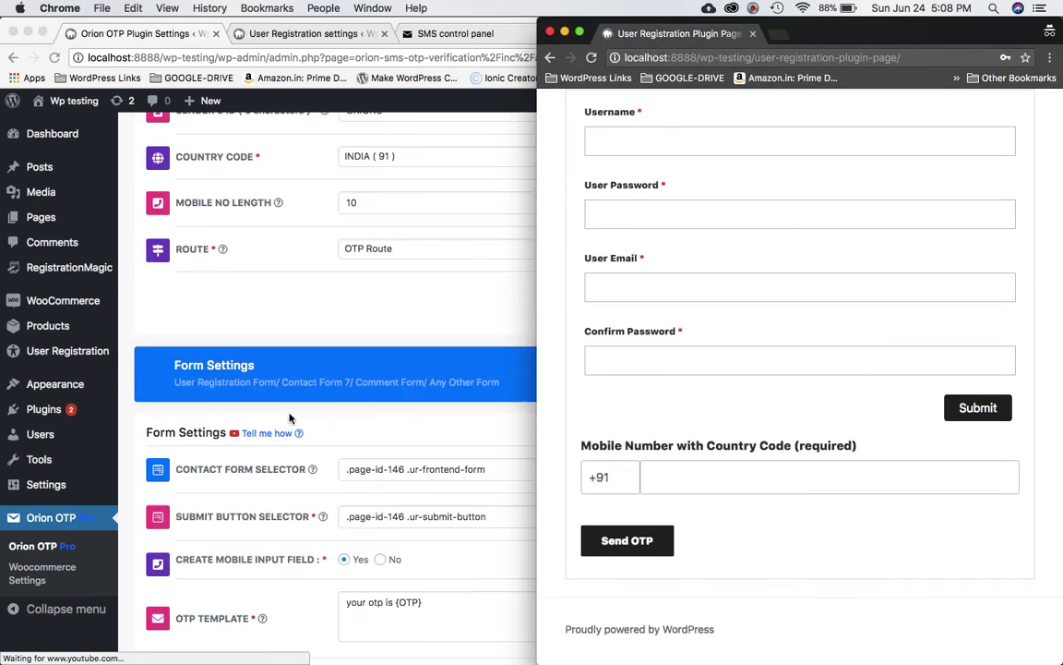
{"action": "scroll", "coordinate": [289, 418], "scroll_direction": "down", "scroll_amount": 4}
{"action": "scroll", "coordinate": [261, 371], "scroll_direction": "up", "scroll_amount": 5}
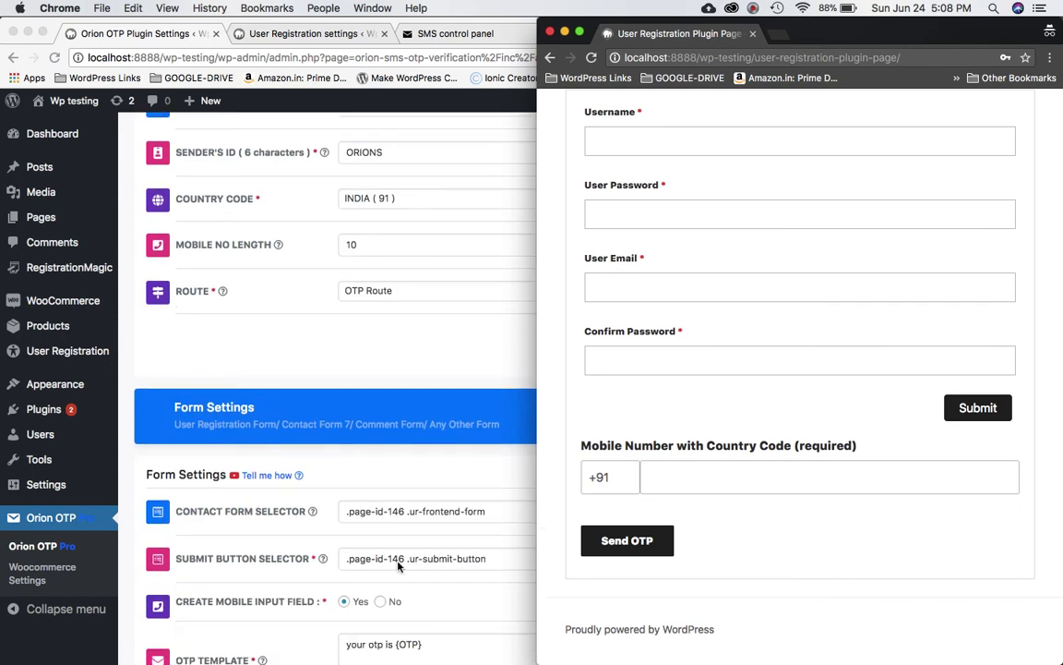
{"action": "scroll", "coordinate": [398, 566], "scroll_direction": "down", "scroll_amount": 10}
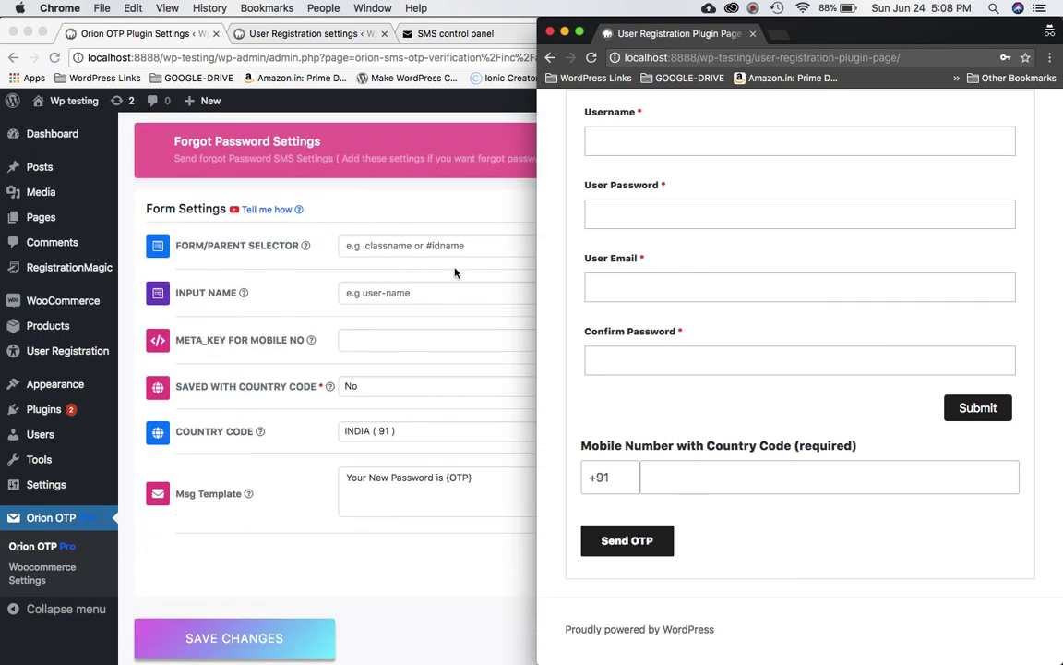
{"action": "scroll", "coordinate": [830, 411], "scroll_direction": "up", "scroll_amount": 3}
{"action": "scroll", "coordinate": [831, 411], "scroll_direction": "down", "scroll_amount": 3}
{"action": "left_click", "coordinate": [417, 541]}
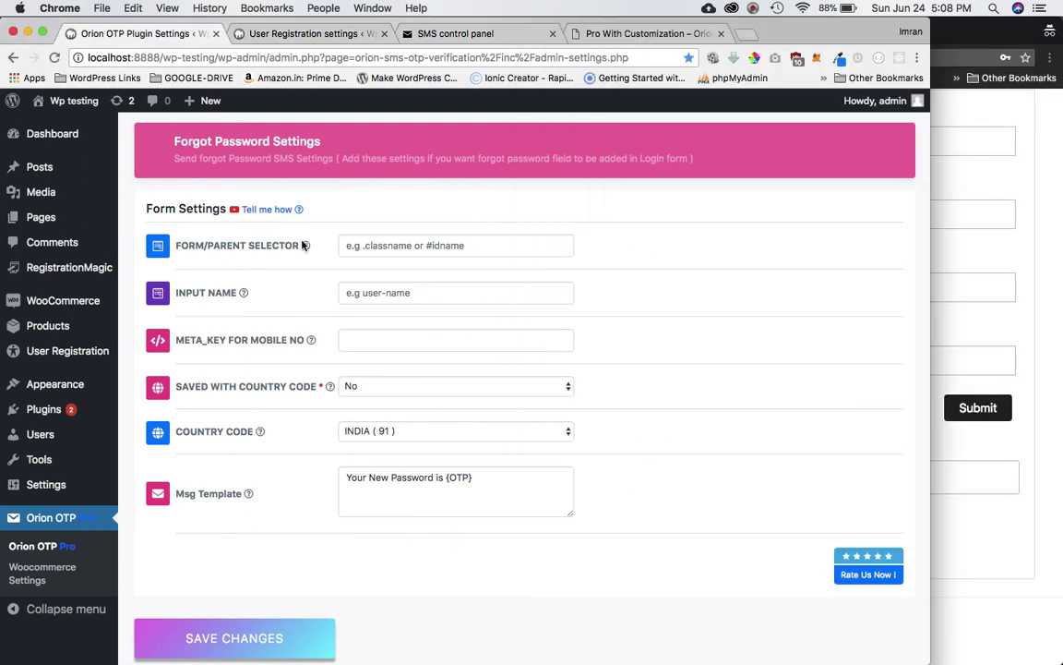